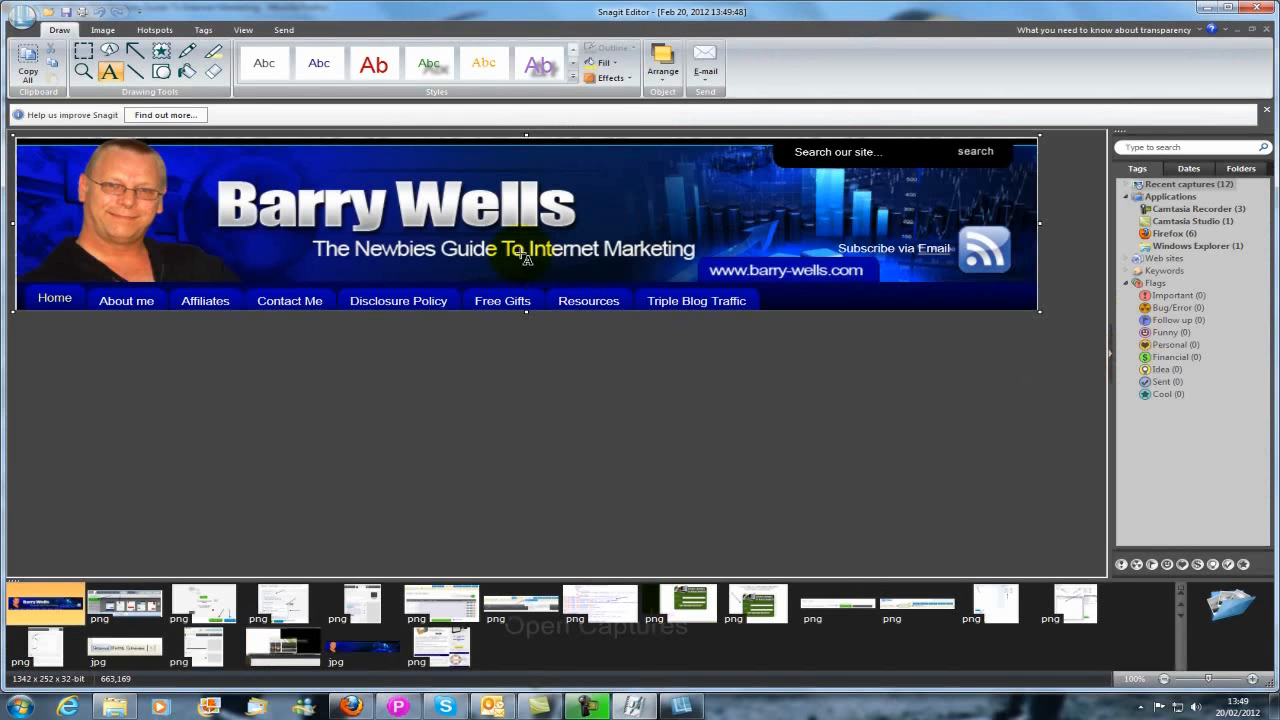
Step: Add a text box reading "text here" to the empty area of the blog header, beside the site title
click(110, 71)
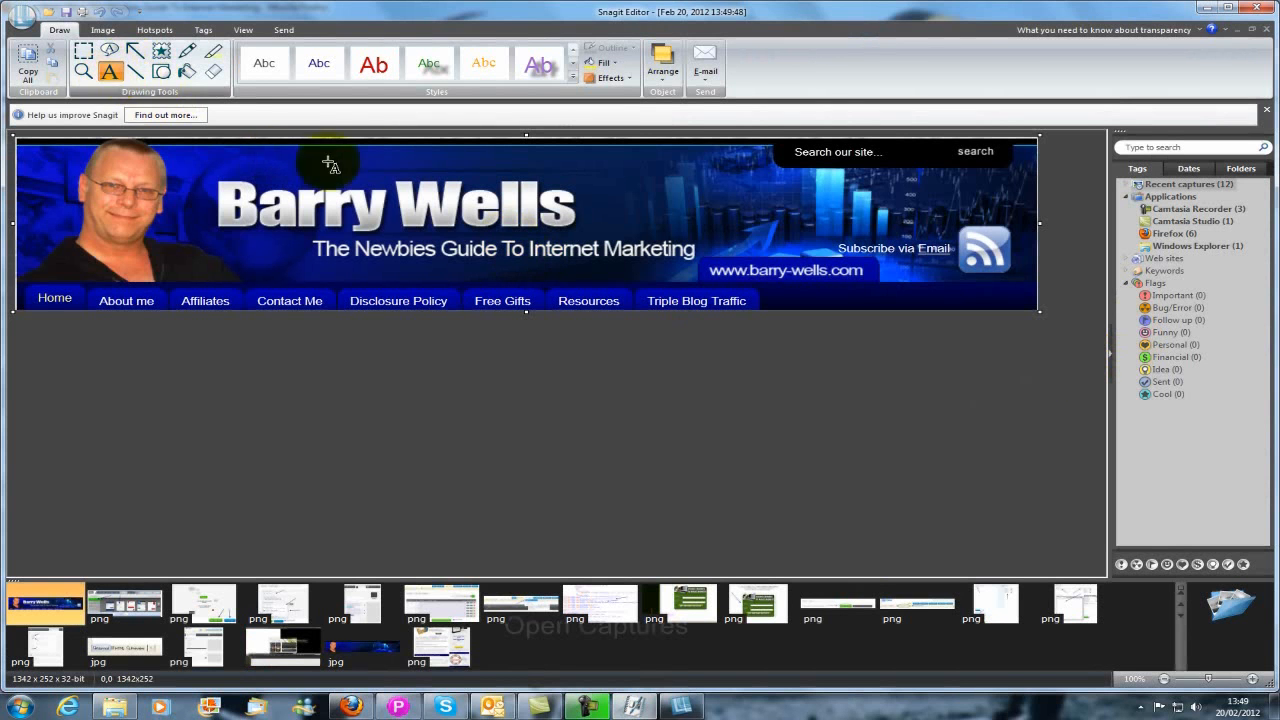
drag(610, 165, 852, 227)
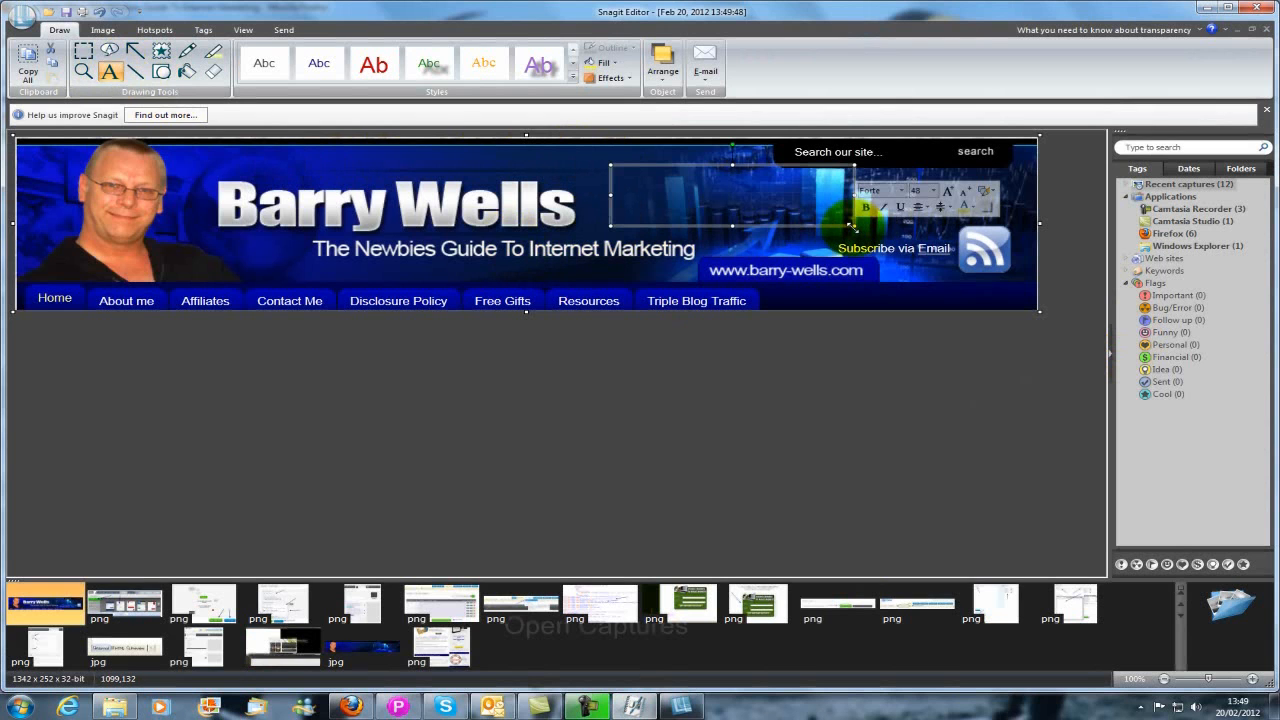
text(text here)
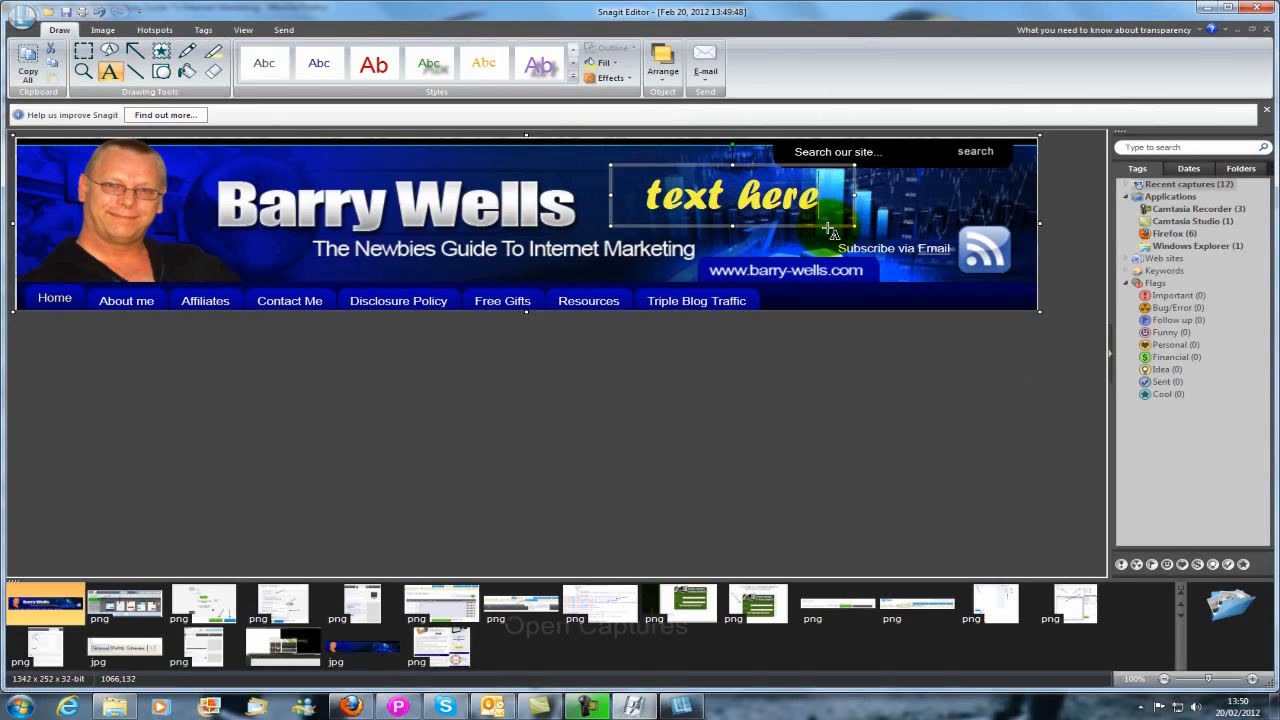
Step: Format the "text here" callout in FrankRuehl at size 26 with white lettering
drag(845, 198, 626, 198)
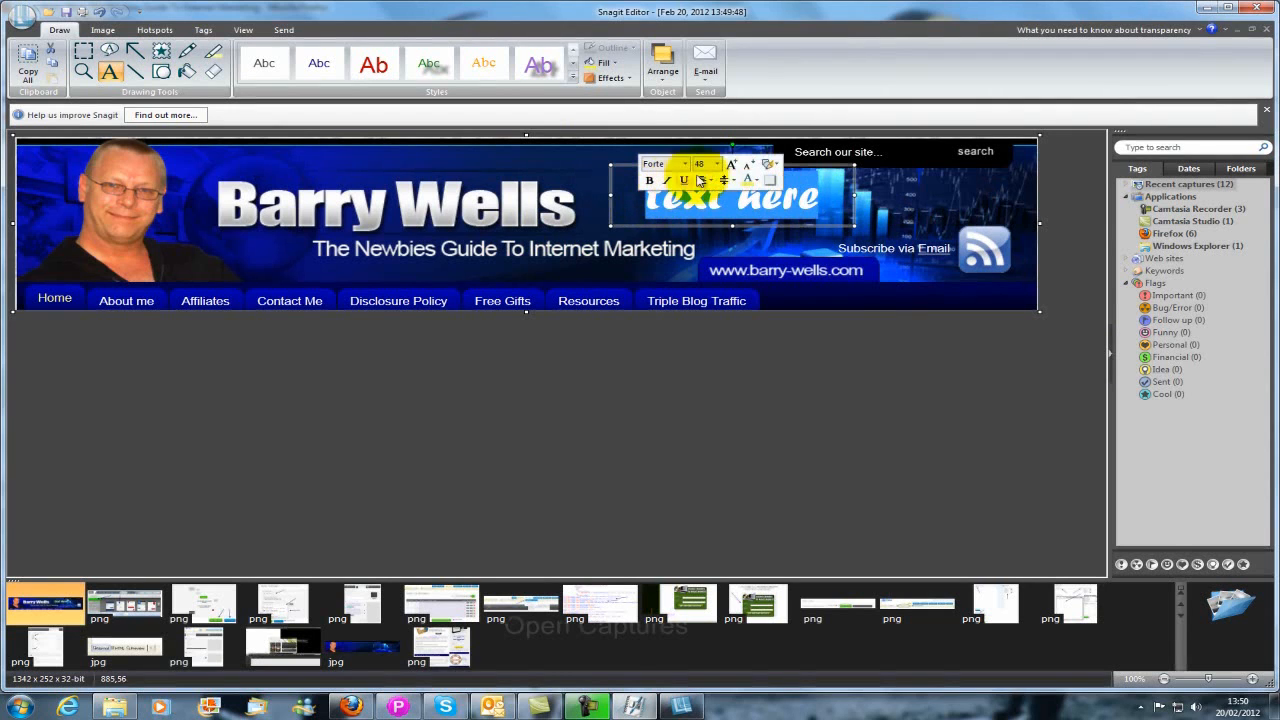
click(716, 164)
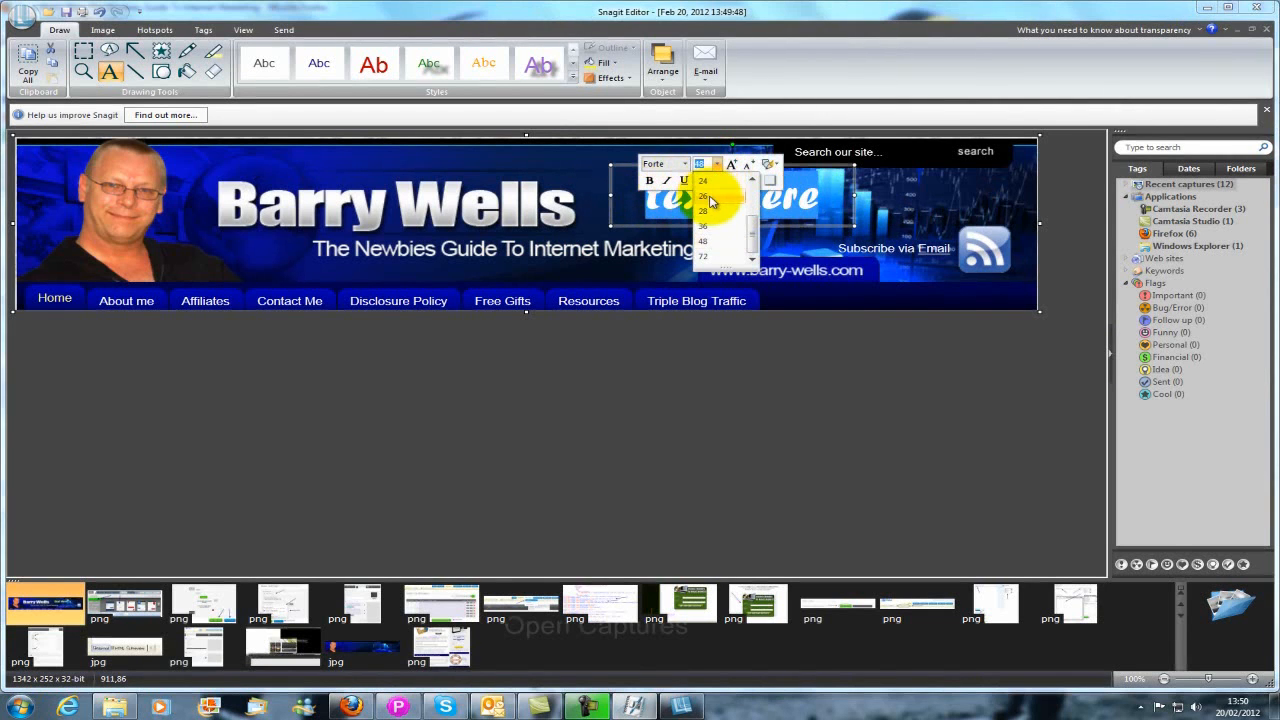
click(710, 202)
click(686, 166)
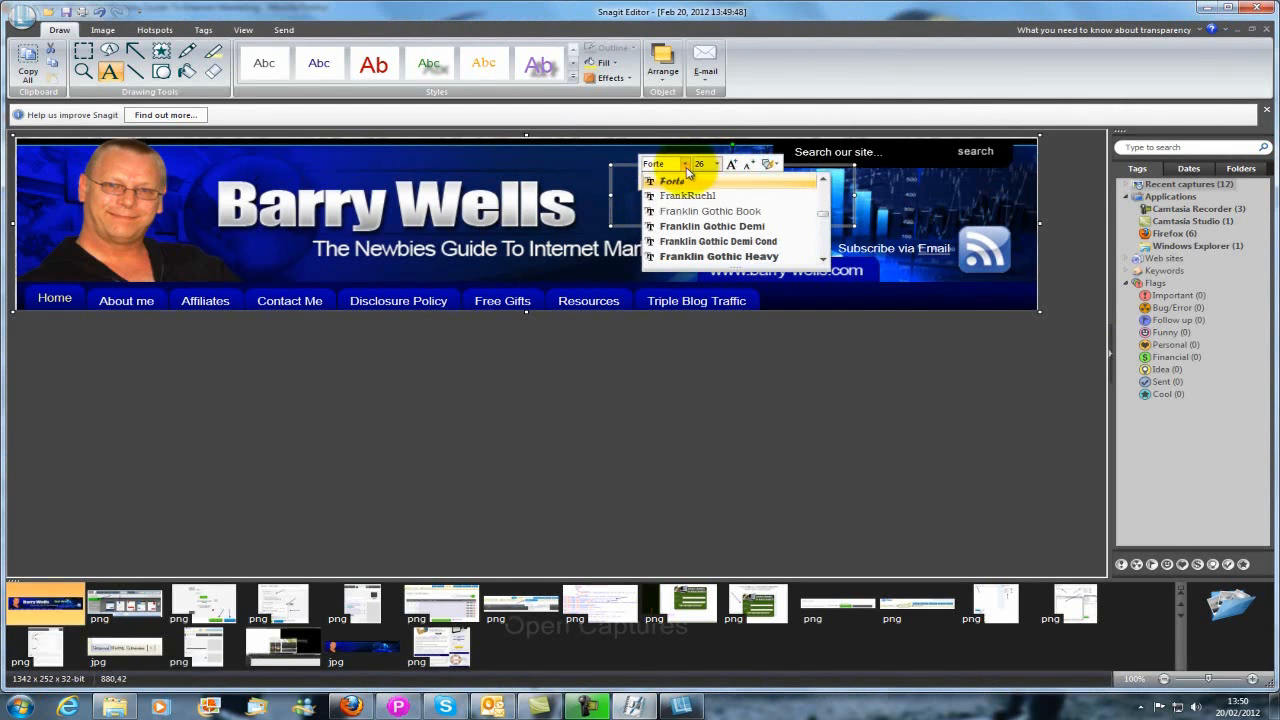
click(689, 197)
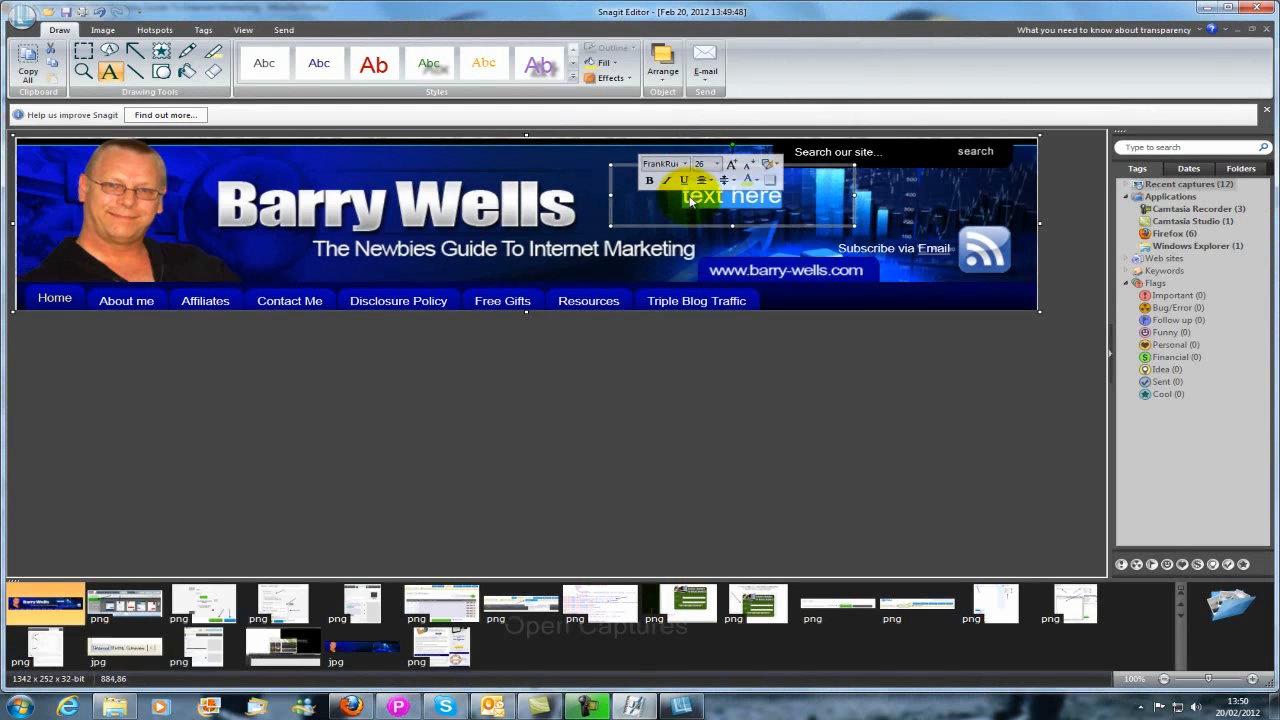
click(757, 181)
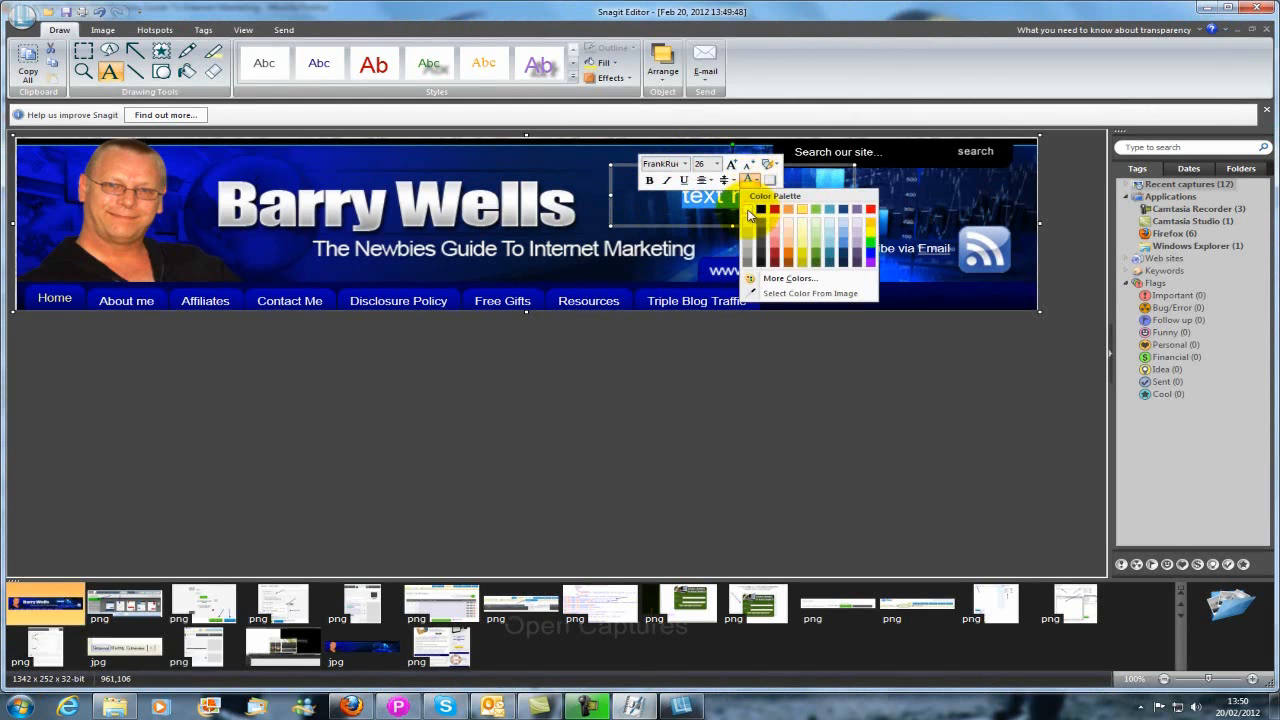
click(747, 209)
click(835, 240)
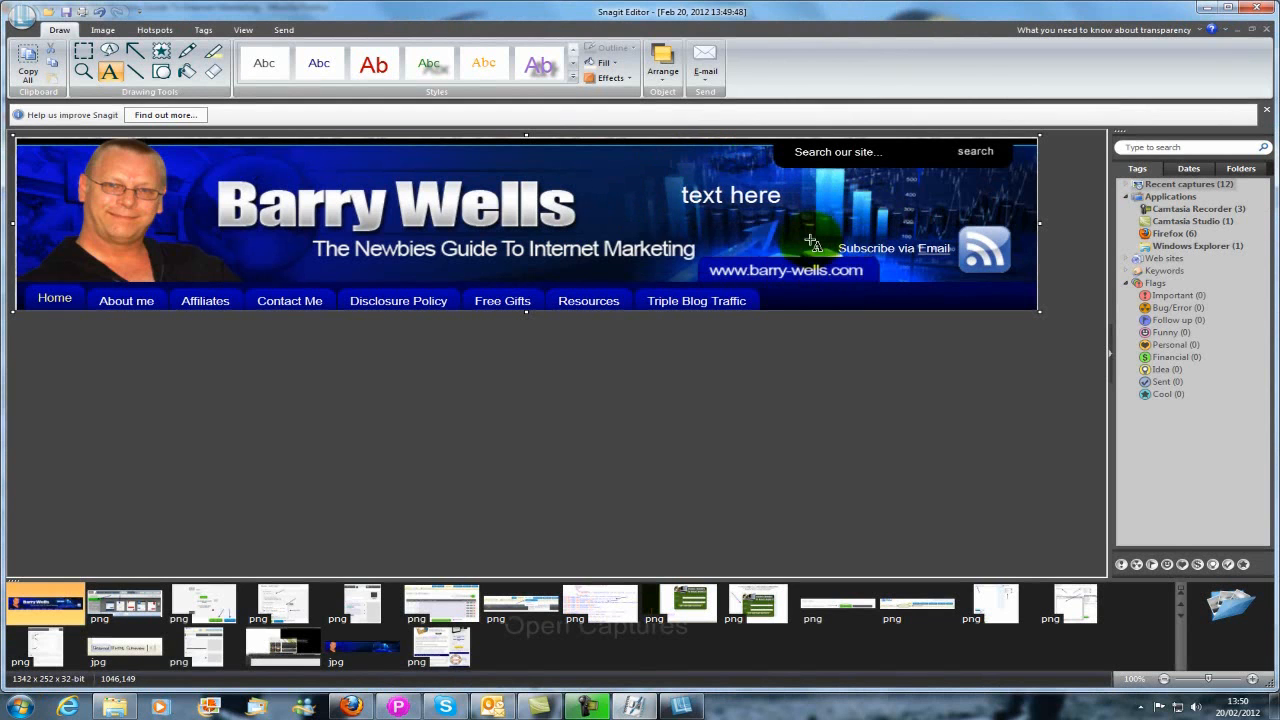
Step: Draw a rounded rectangle around the "text here" callout and give it a white outline
click(166, 74)
drag(584, 164, 838, 234)
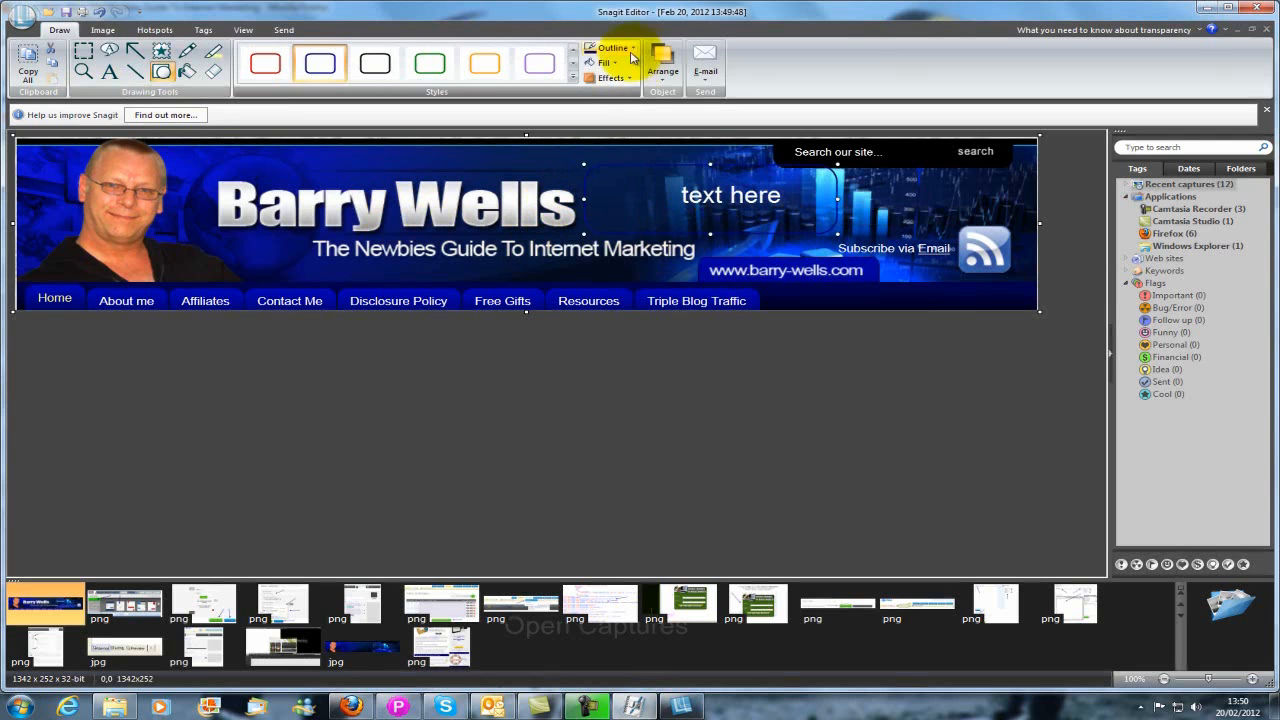
click(634, 50)
click(596, 66)
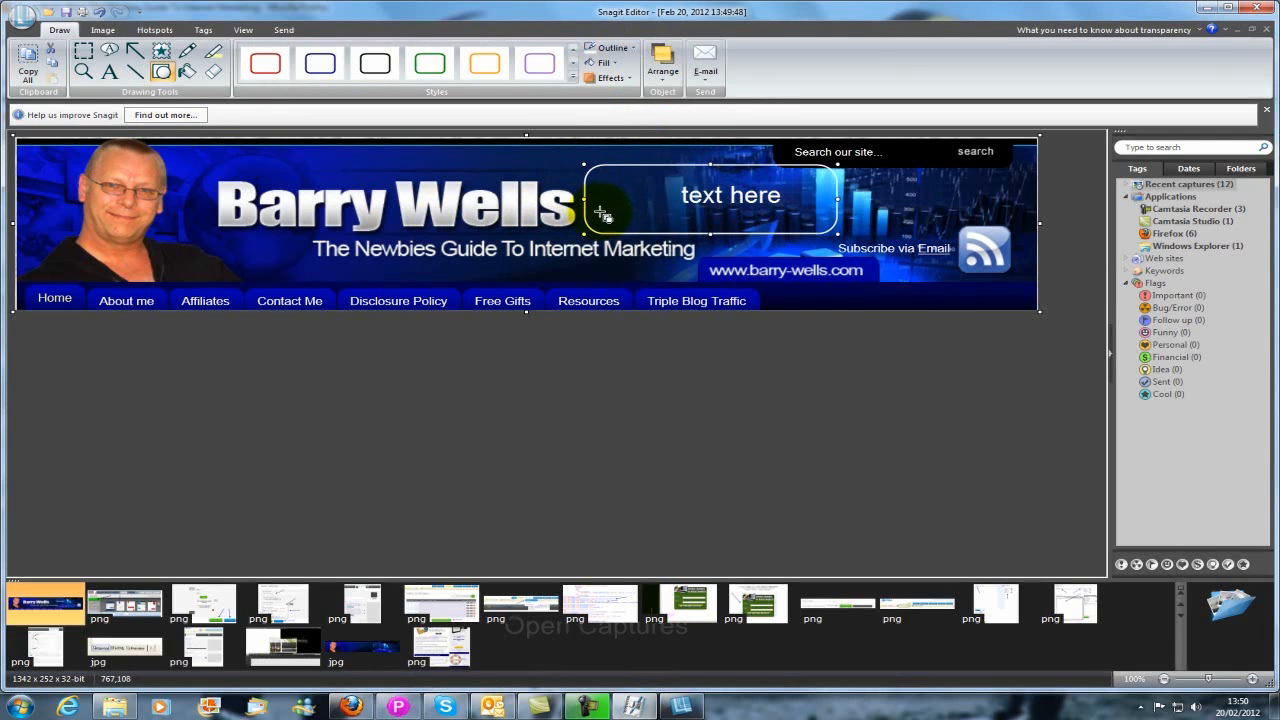
Step: Shift the "text here" callout and the rounded rectangle so the text sits centred inside the frame
mouse_move(611, 213)
mouse_down()
mouse_move(636, 213)
mouse_move(526, 214)
mouse_move(586, 212)
mouse_up()
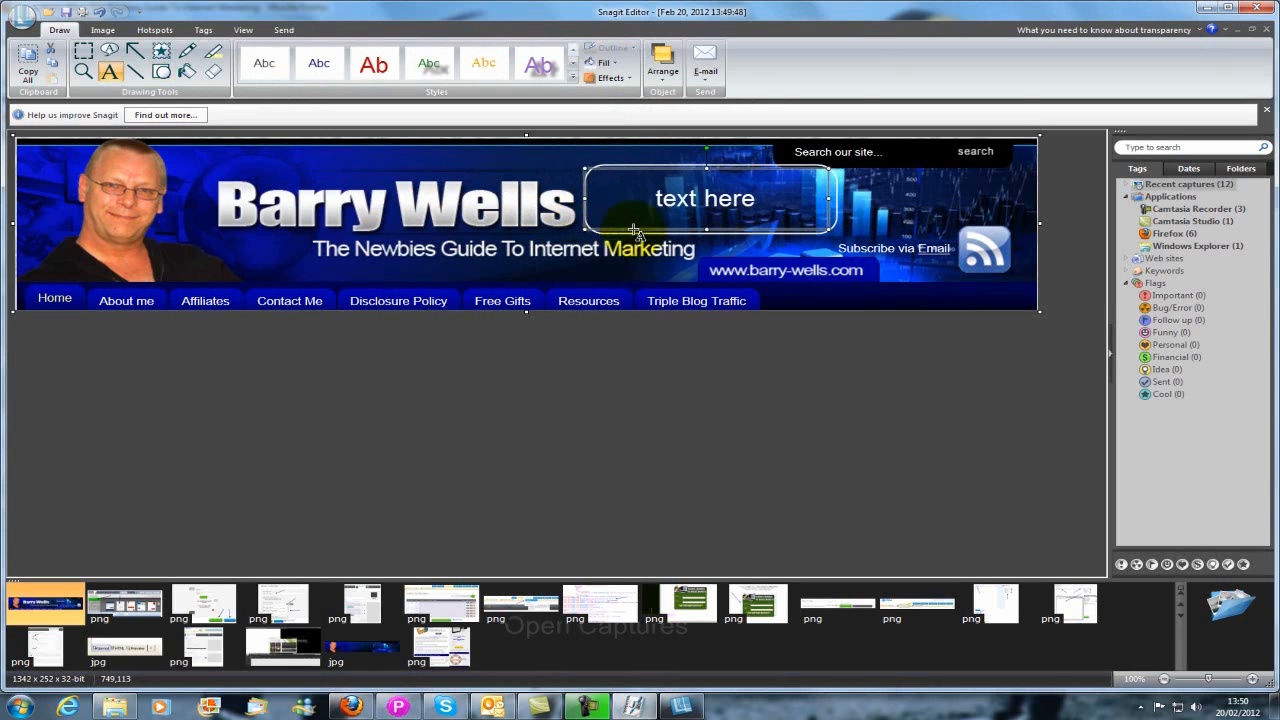
click(837, 220)
mouse_move(837, 220)
mouse_down()
mouse_move(778, 212)
mouse_move(833, 222)
mouse_up()
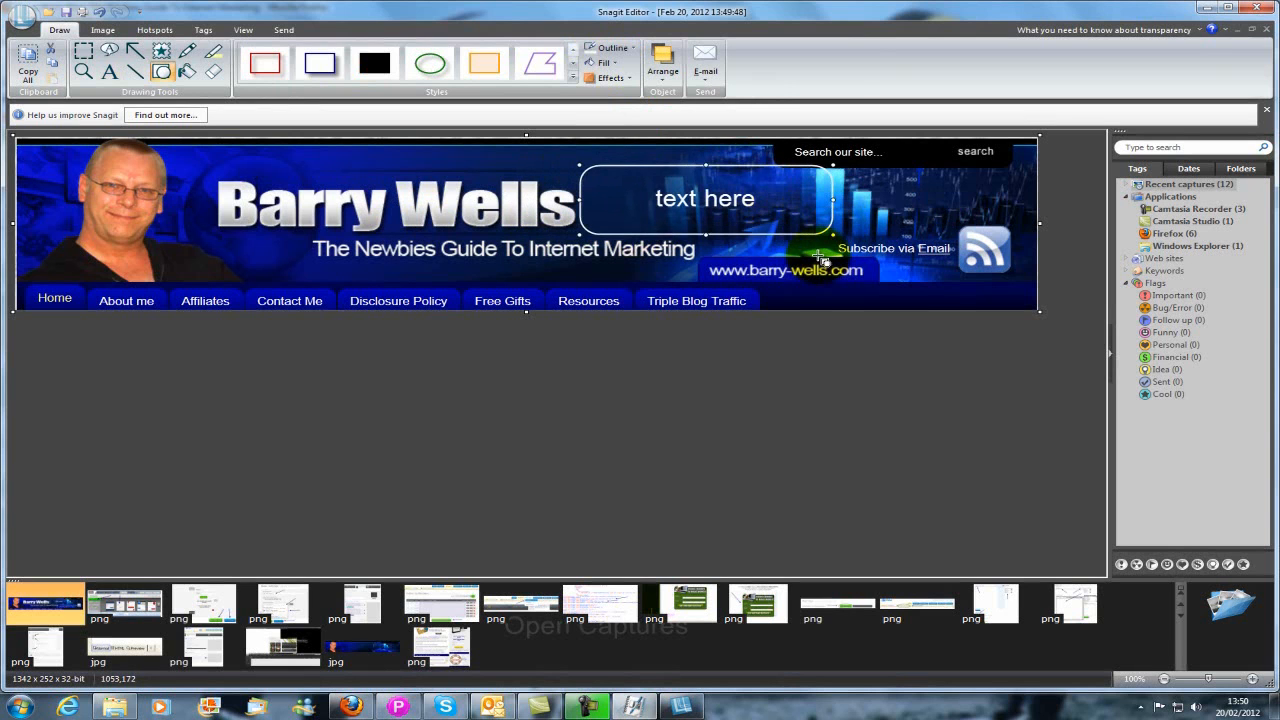
Step: Delete the rounded rectangle and the "text here" callout from the header image
click(820, 258)
click(690, 200)
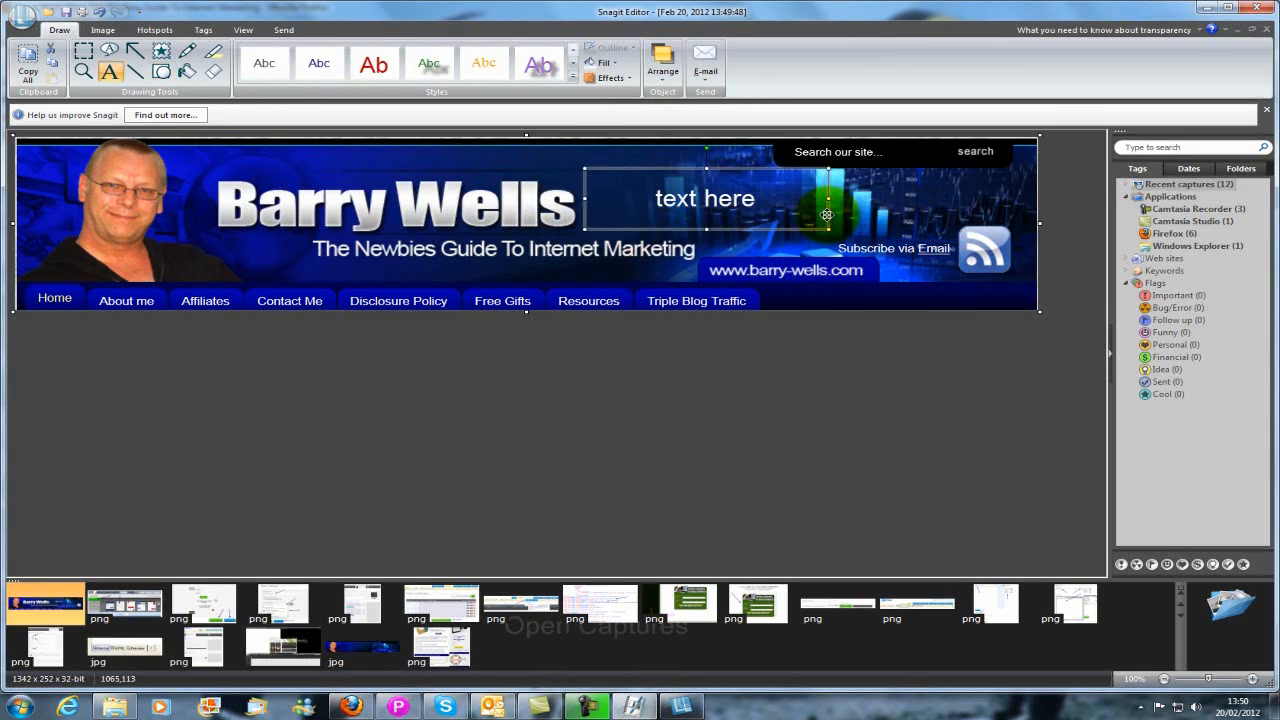
key(Delete)
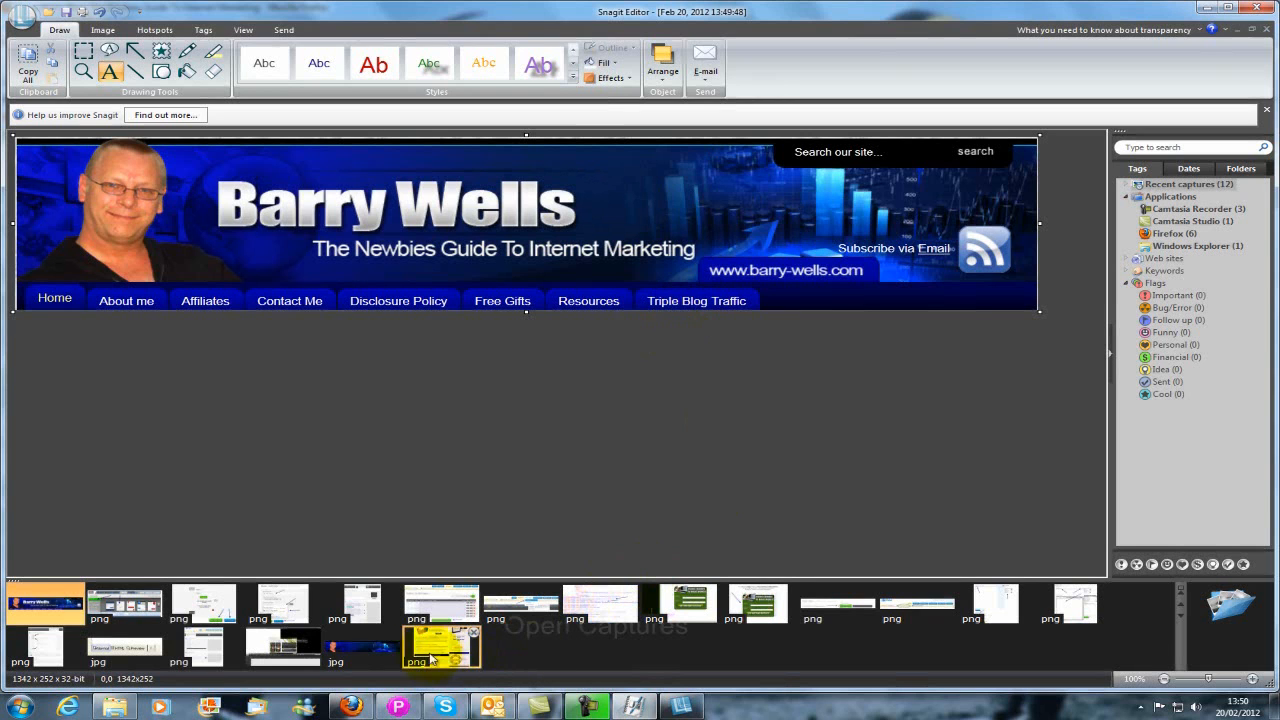
Step: Review the earlier annotated captures: Basic settings, createList, createList2nd, webform4th, editsqueeze and editsqueezecode
click(203, 652)
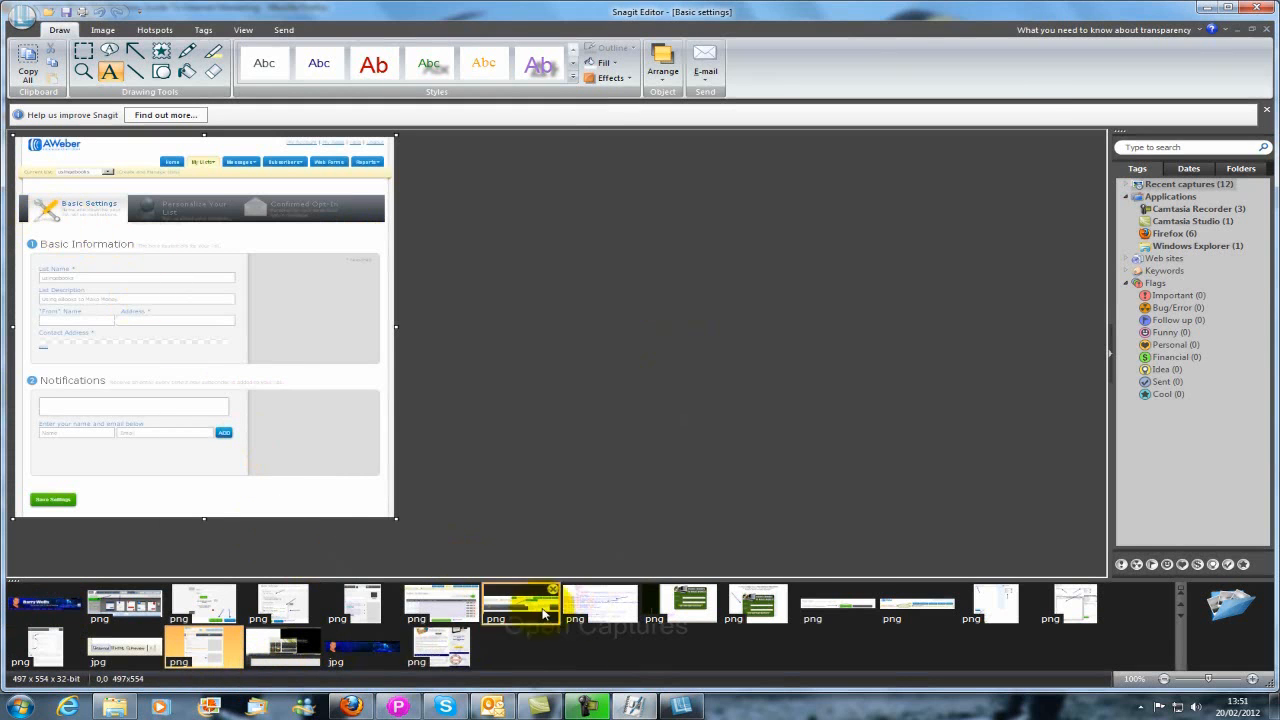
click(917, 605)
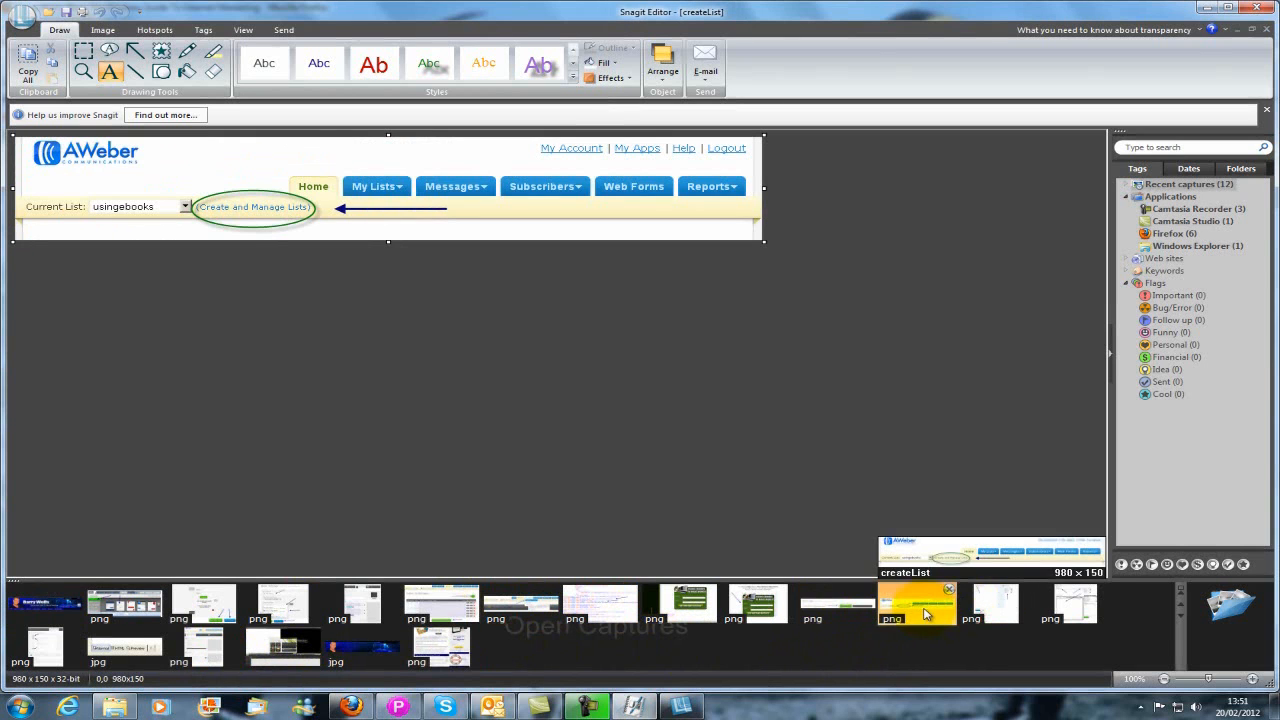
click(820, 608)
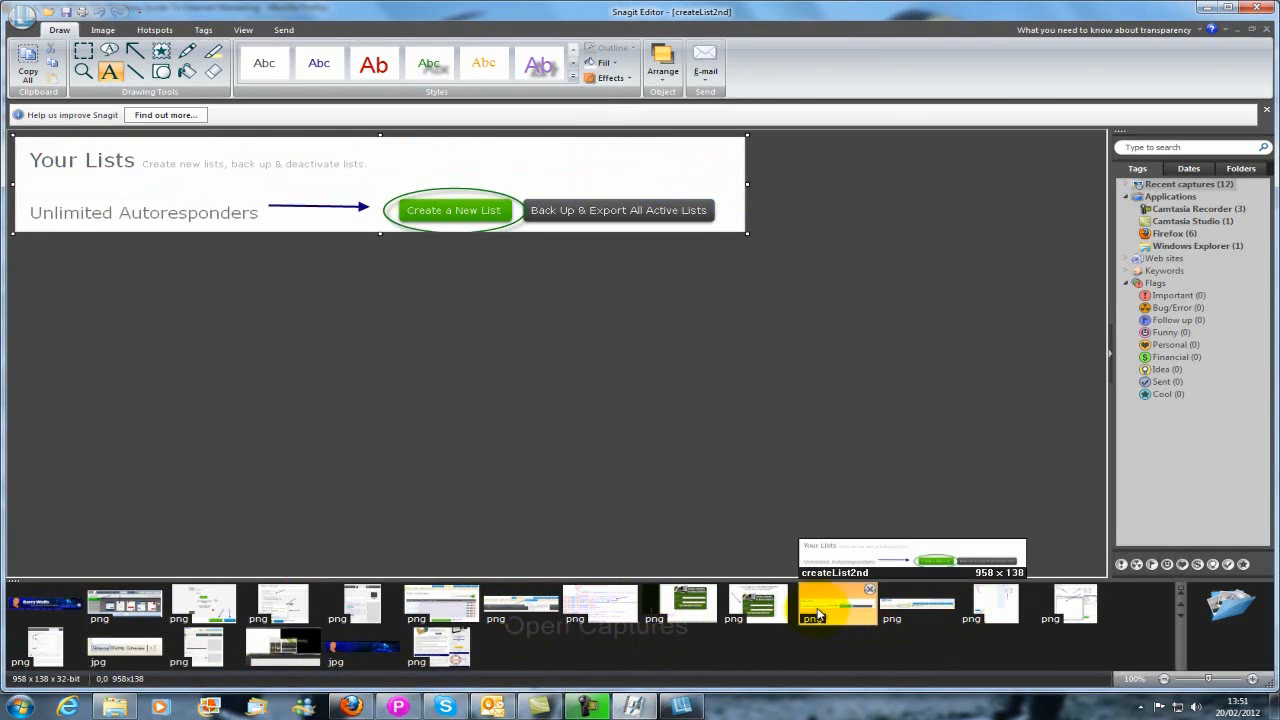
click(211, 657)
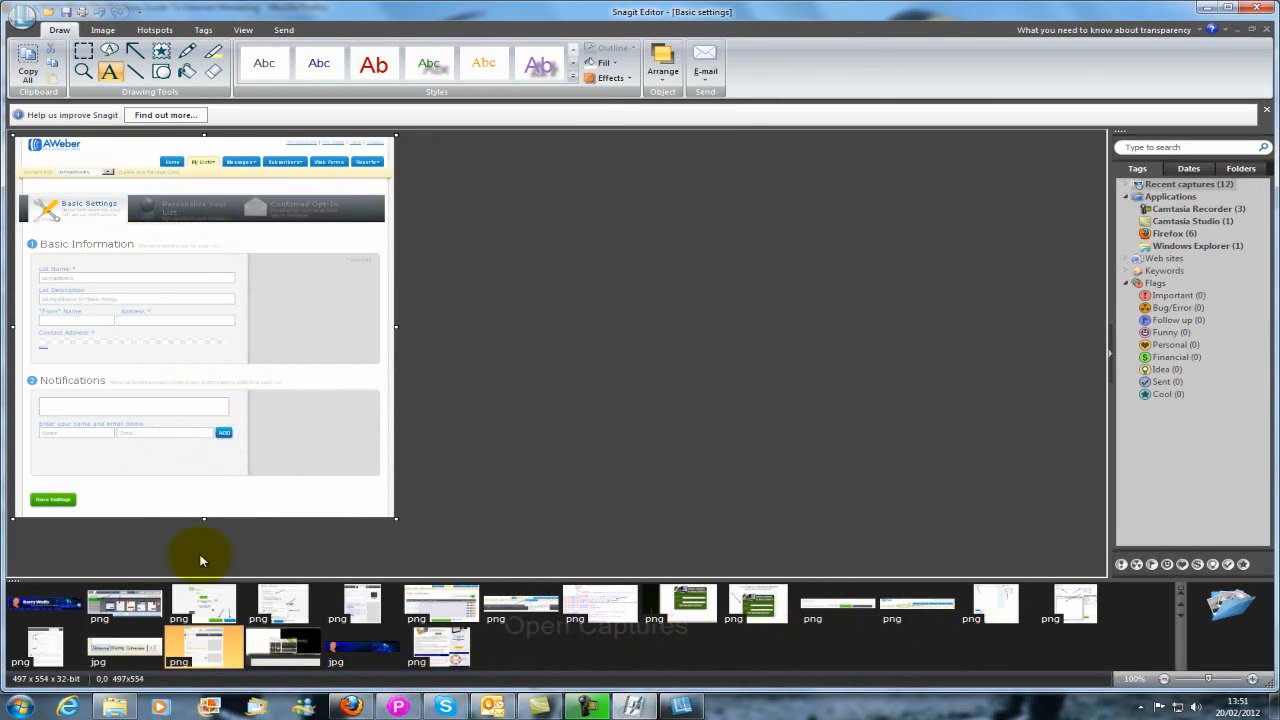
click(203, 603)
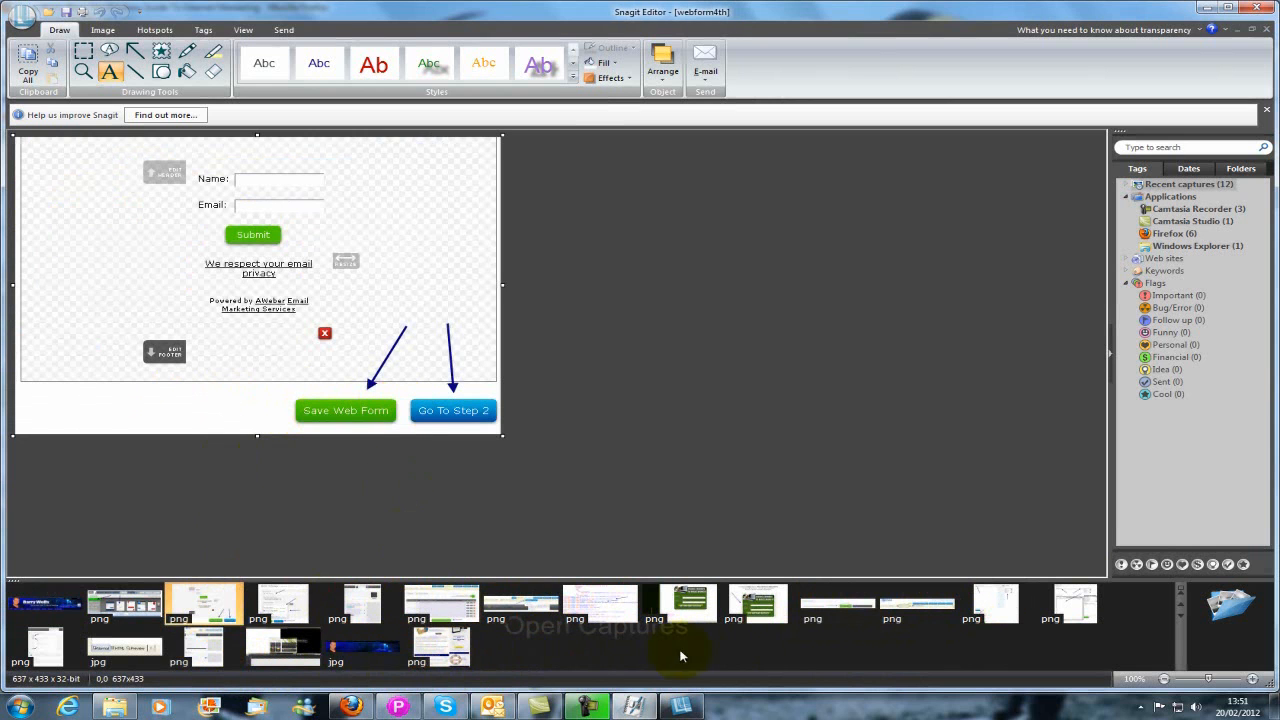
click(732, 612)
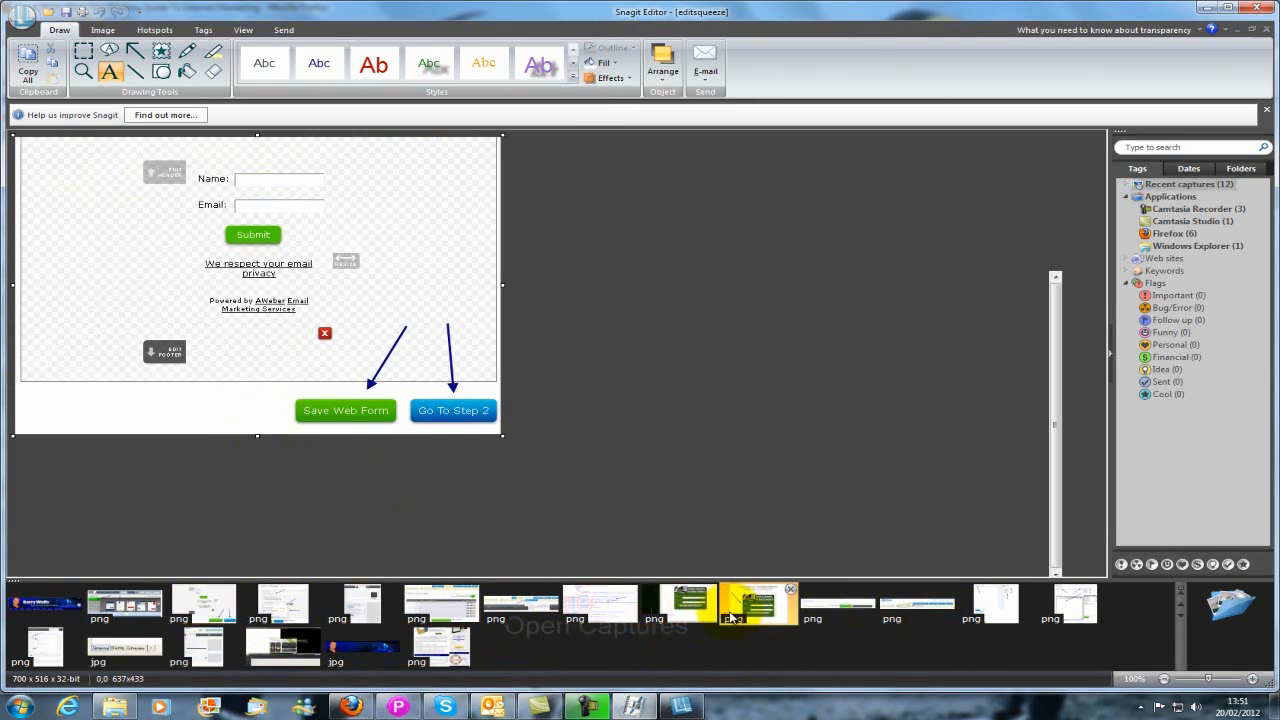
click(615, 605)
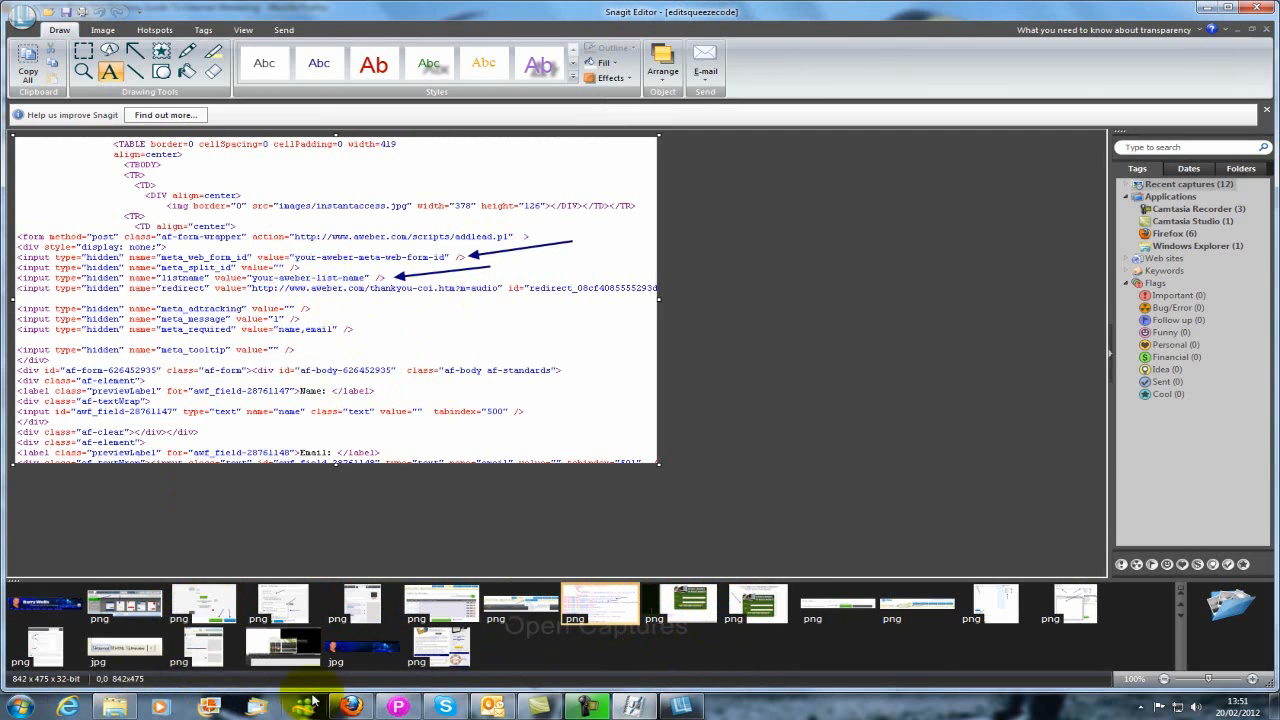
Step: Switch to Firefox and open the Twitter Interactions page in a new tab
click(350, 707)
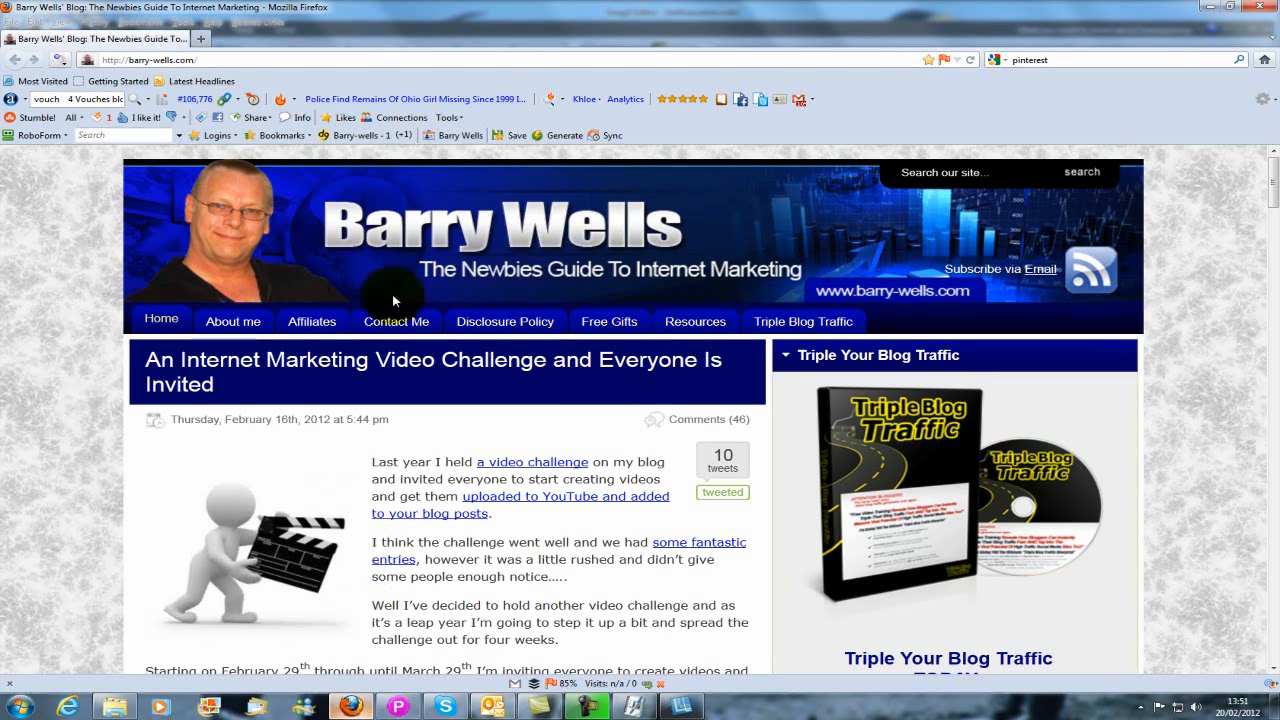
click(201, 40)
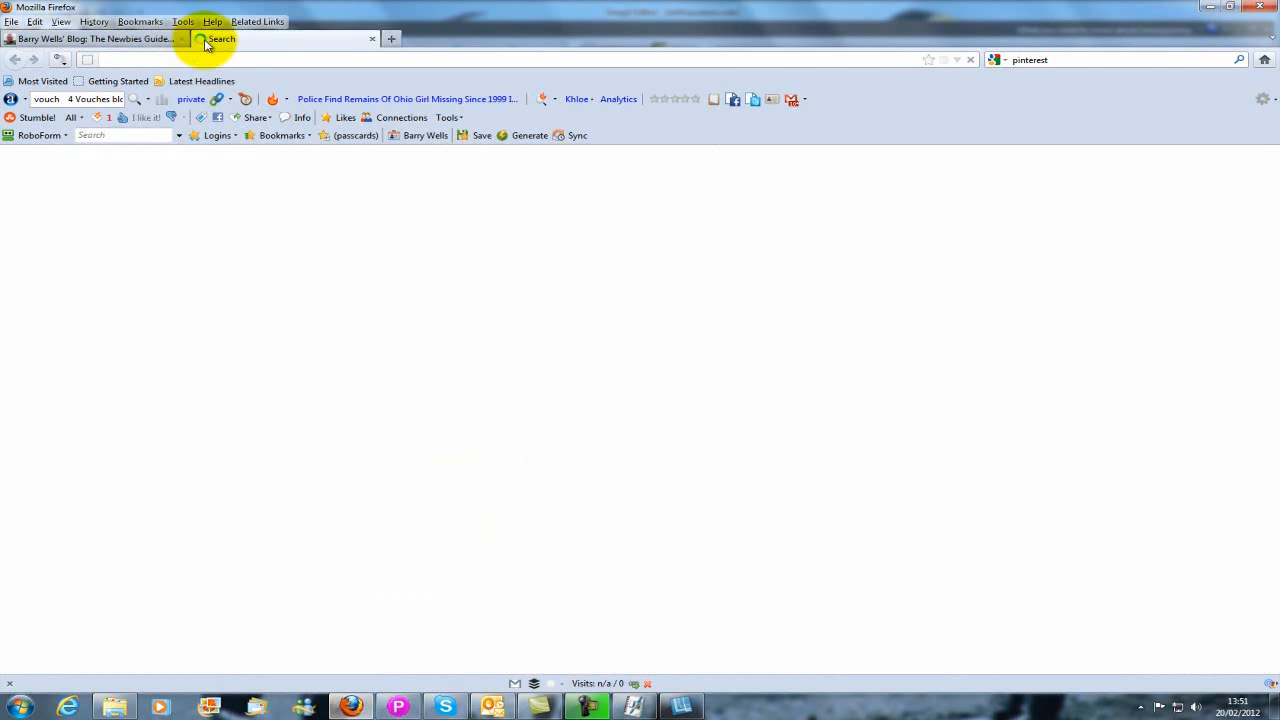
text(wi)
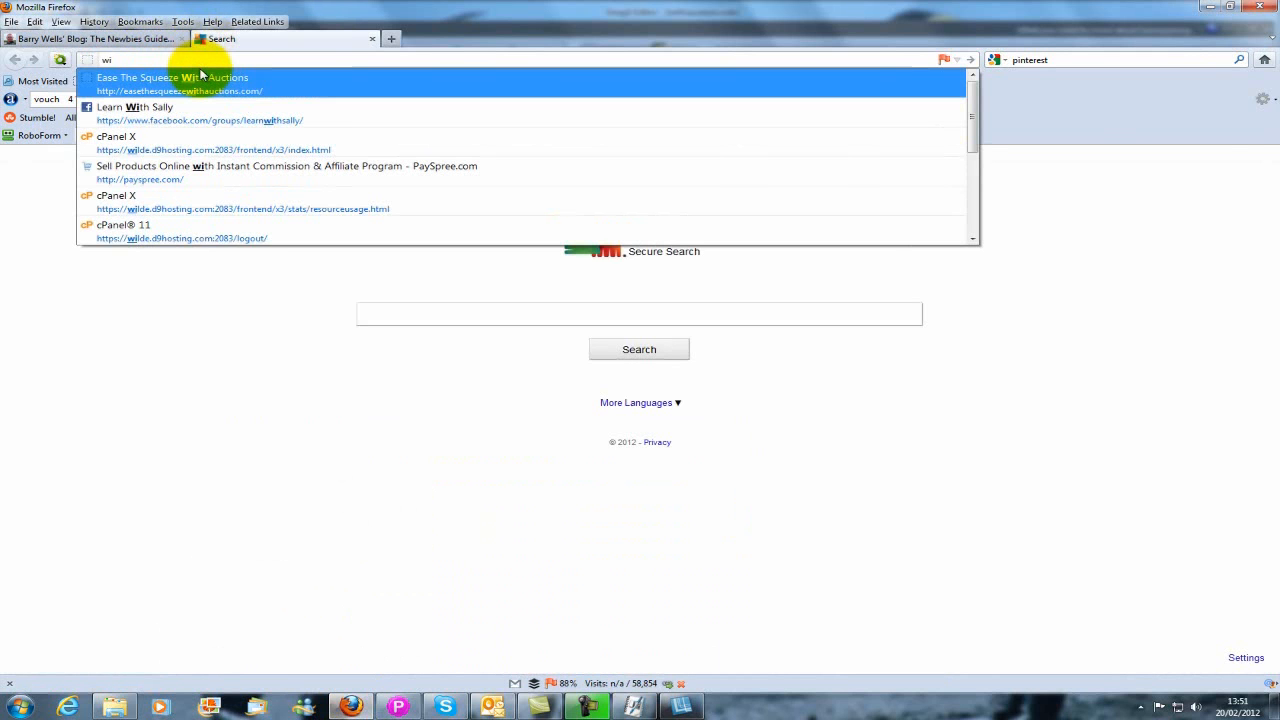
key(BackSpace)
key(BackSpace)
text(Tw)
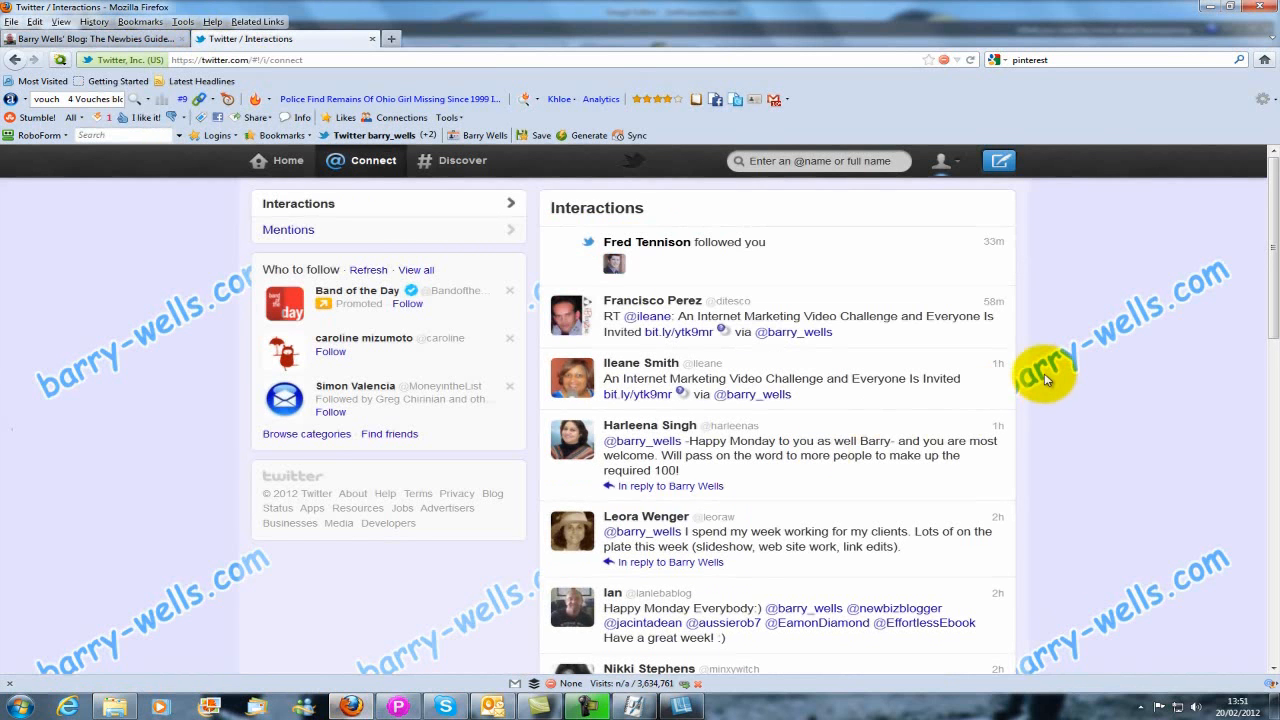
Step: Capture the region around the one-hour-old tweet announcing the Internet Marketing Video Challenge with Snagit
click(681, 707)
click(846, 487)
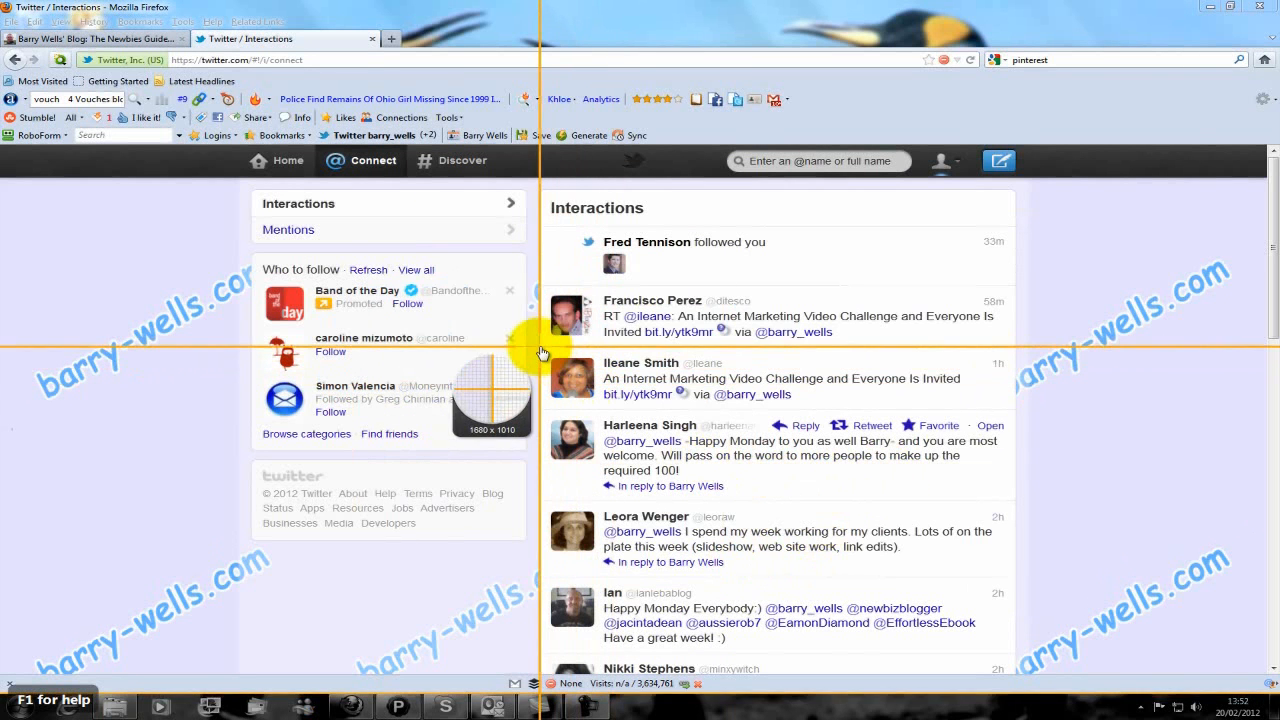
drag(543, 349, 1017, 416)
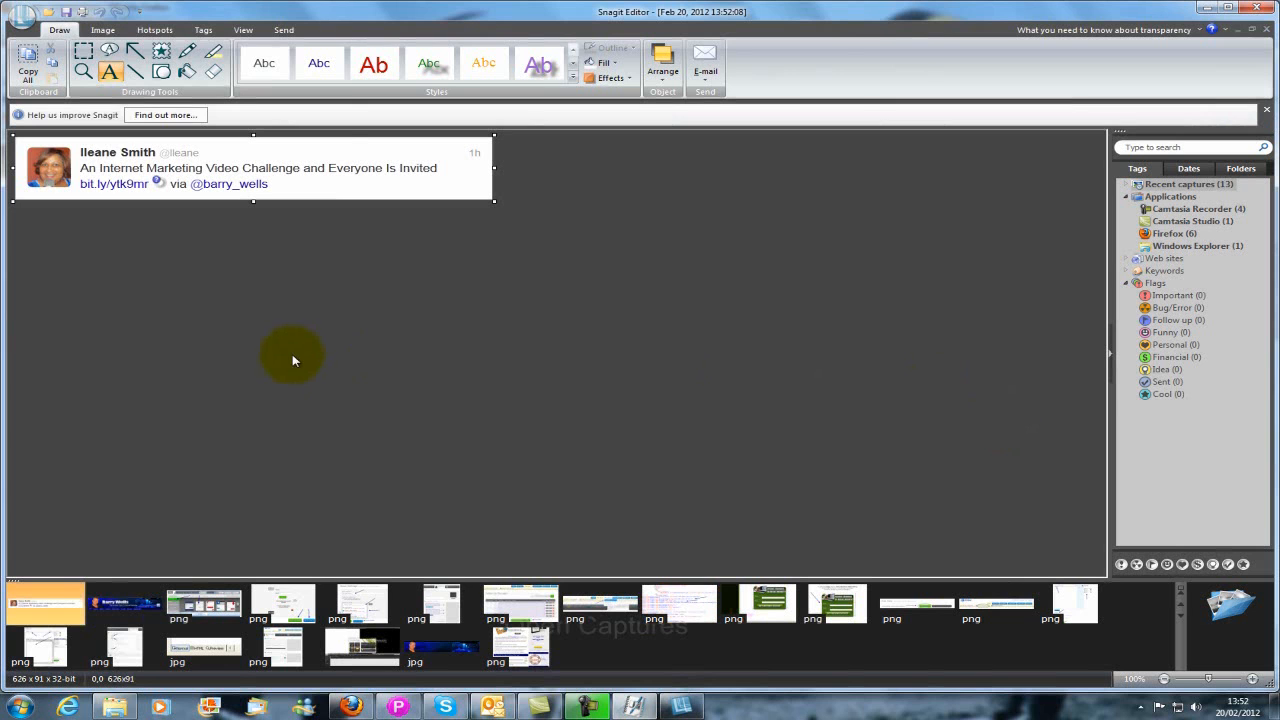
Step: Open Save As for the tweet capture, cancel it, and remove the capture from the open captures
click(22, 16)
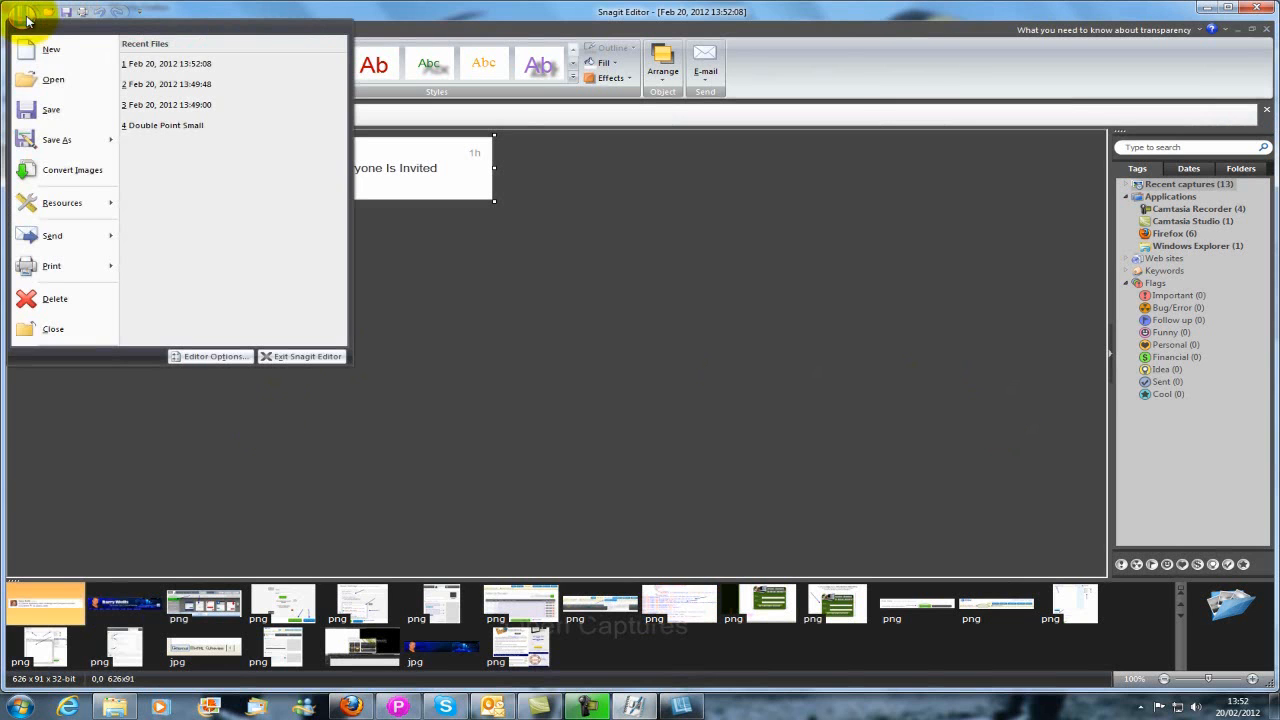
click(58, 140)
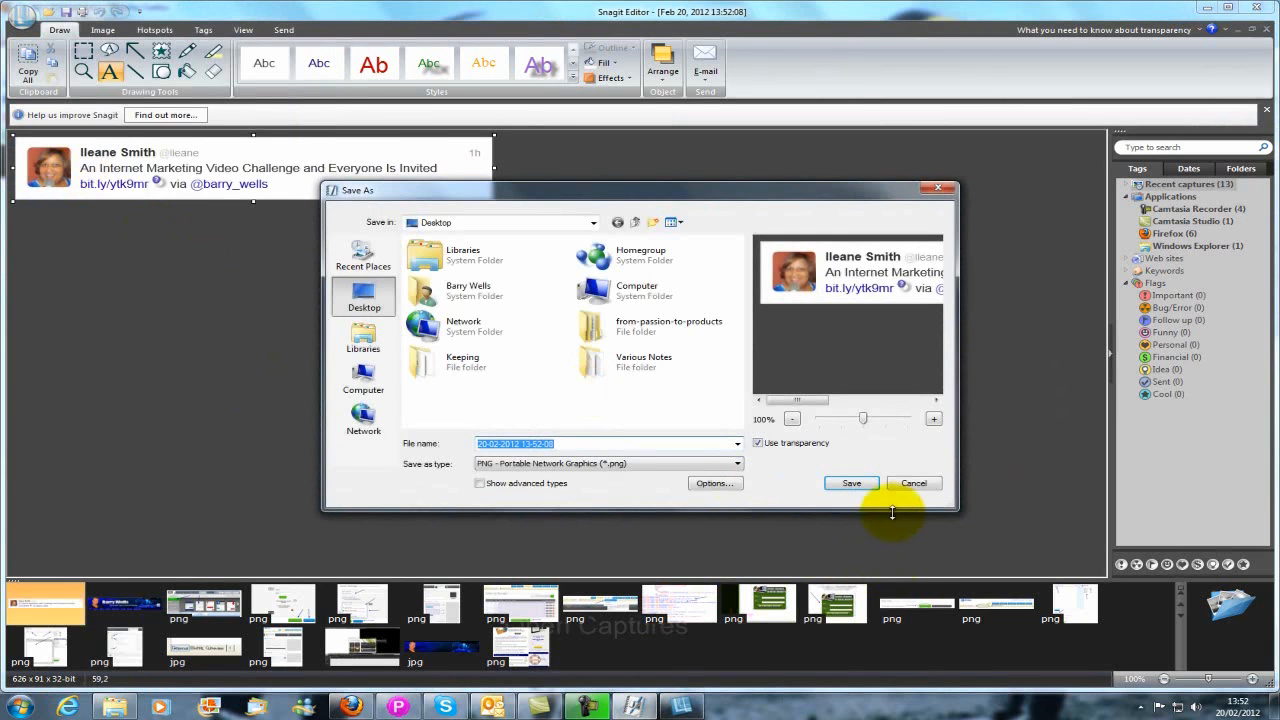
click(906, 486)
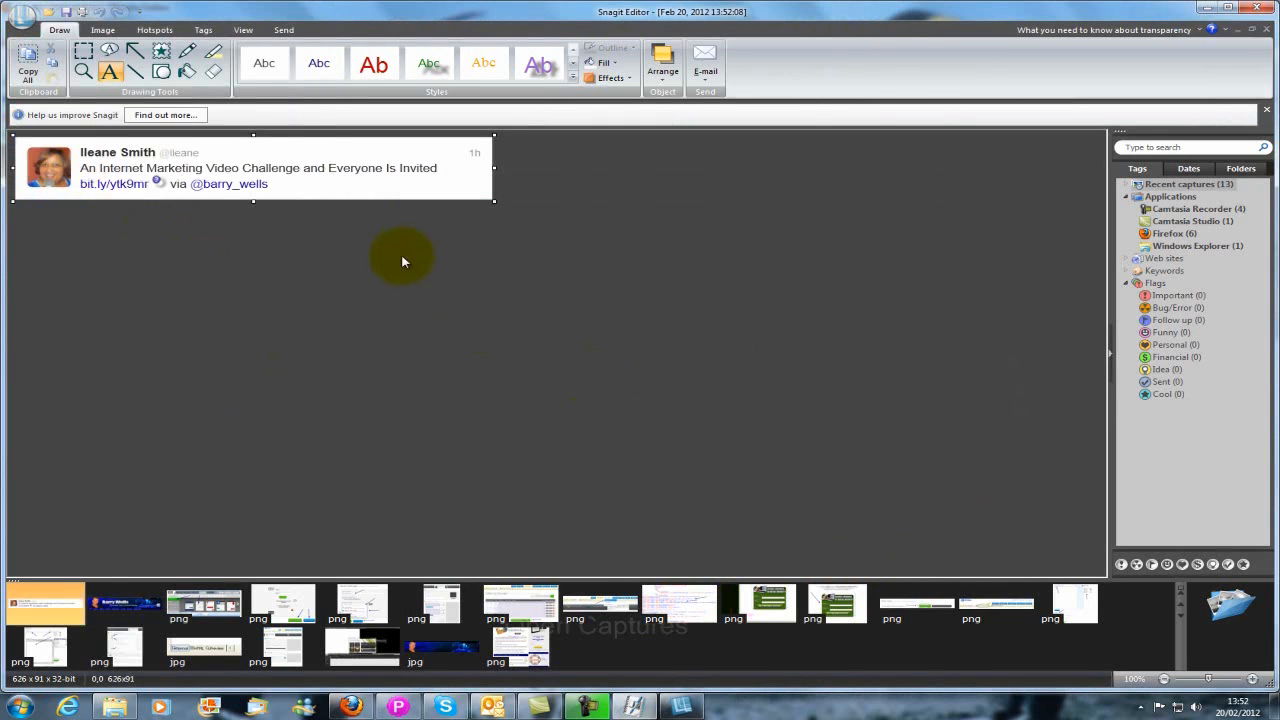
click(79, 591)
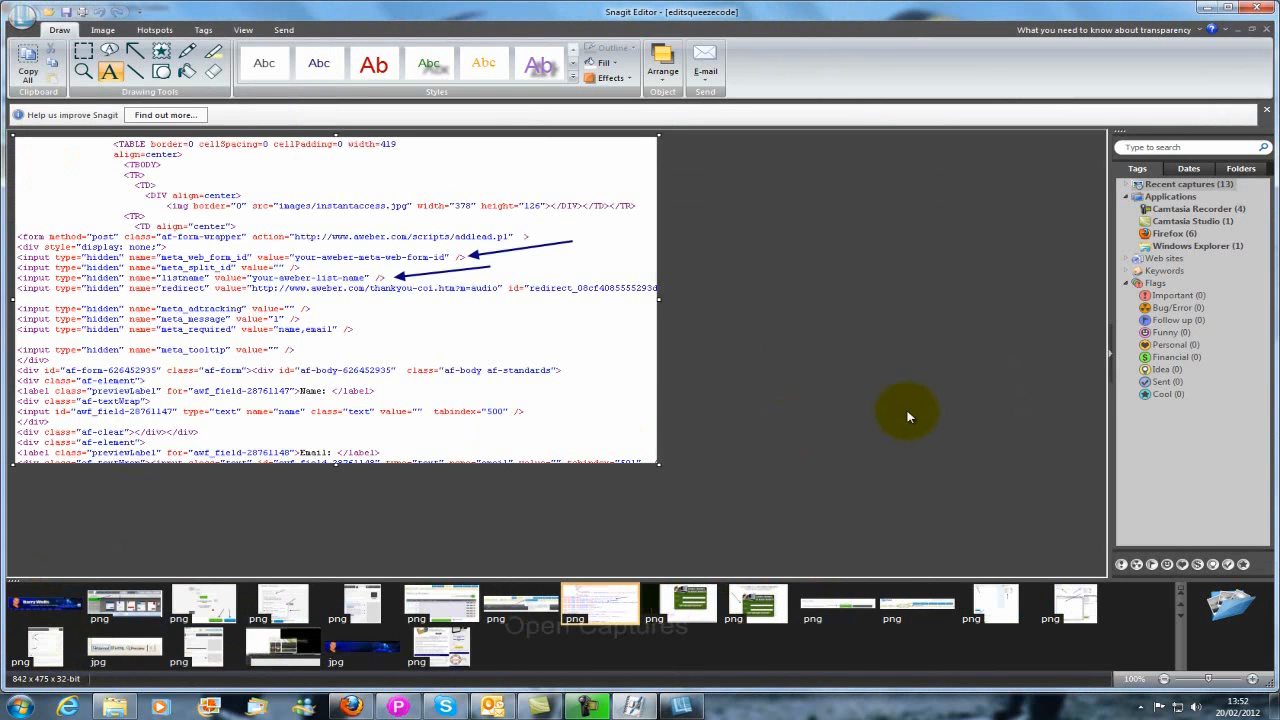
Step: Create a new blank image 450 pixels wide and 200 pixels high with a transparent canvas
click(22, 14)
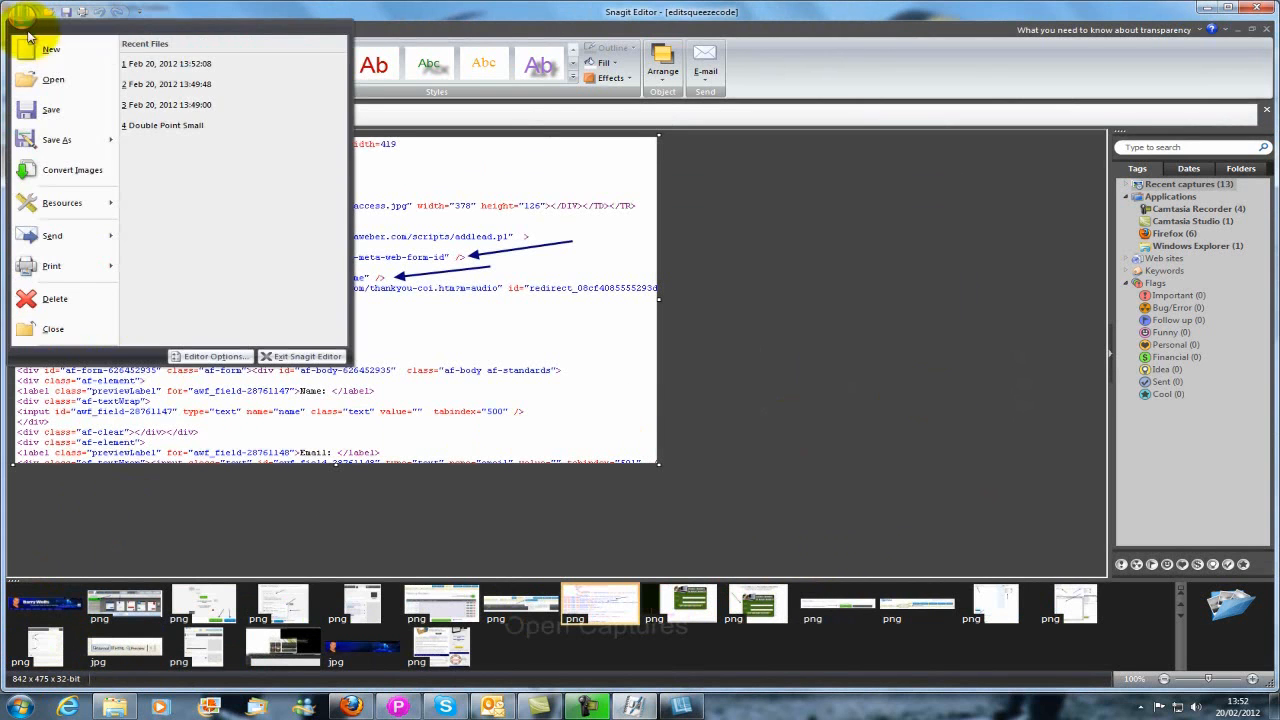
click(37, 55)
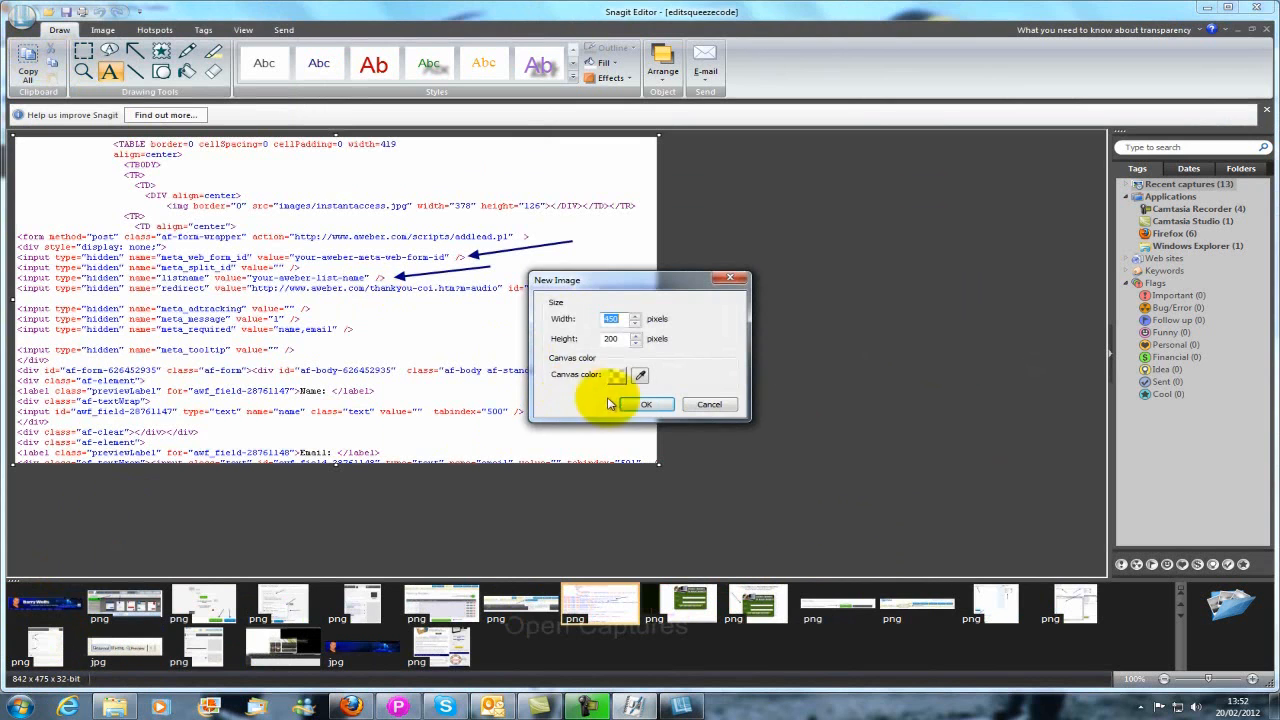
click(640, 405)
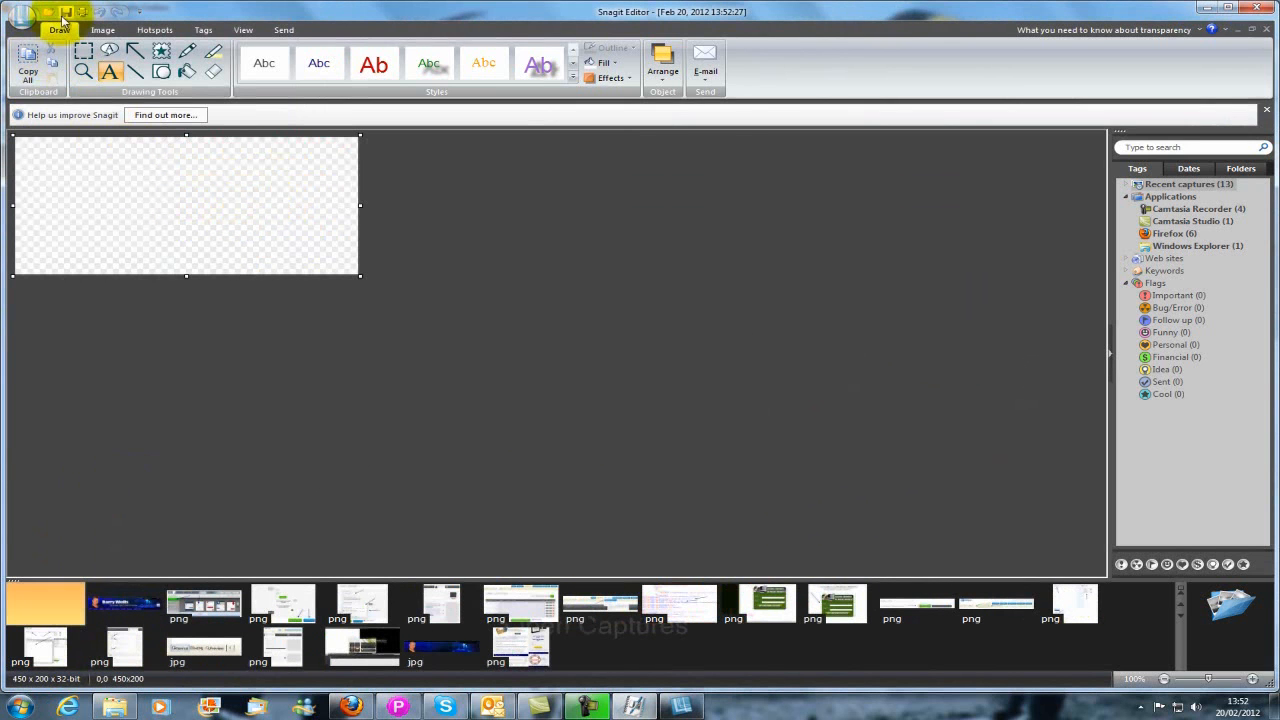
Step: Open the PhewSMALL image from the Self Images folder
click(30, 12)
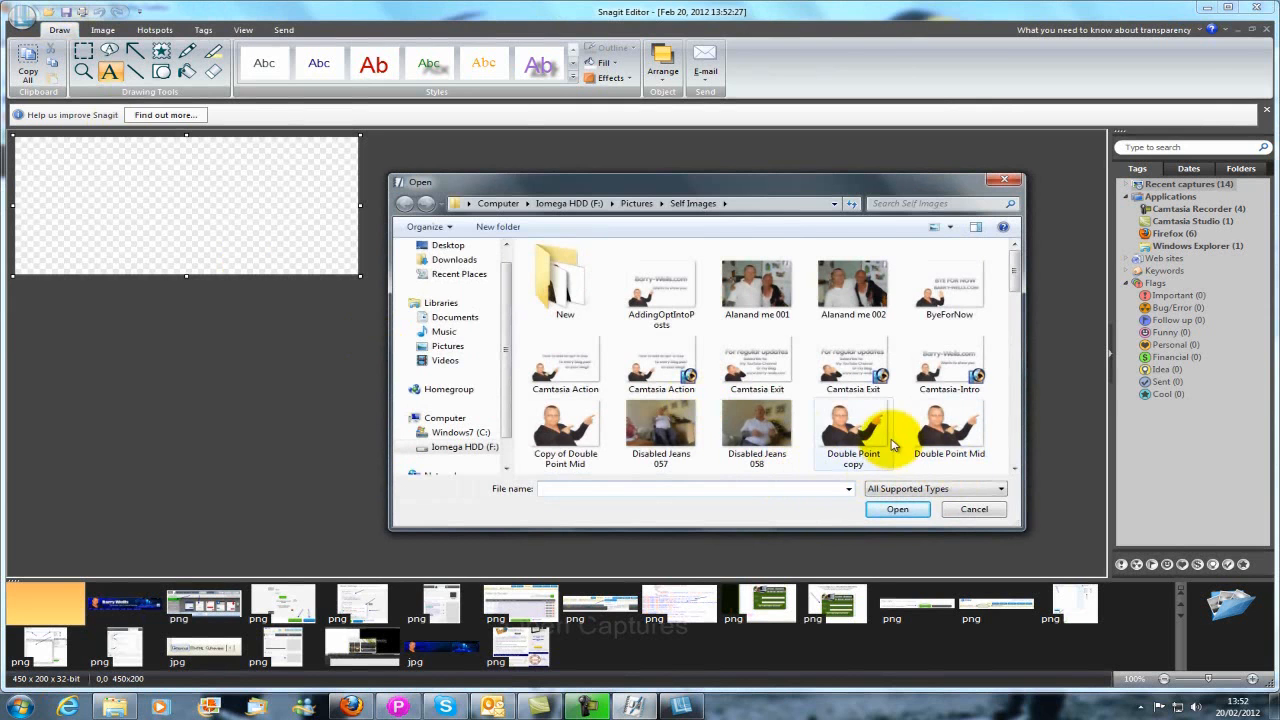
click(866, 432)
scroll(866, 432, down, 1)
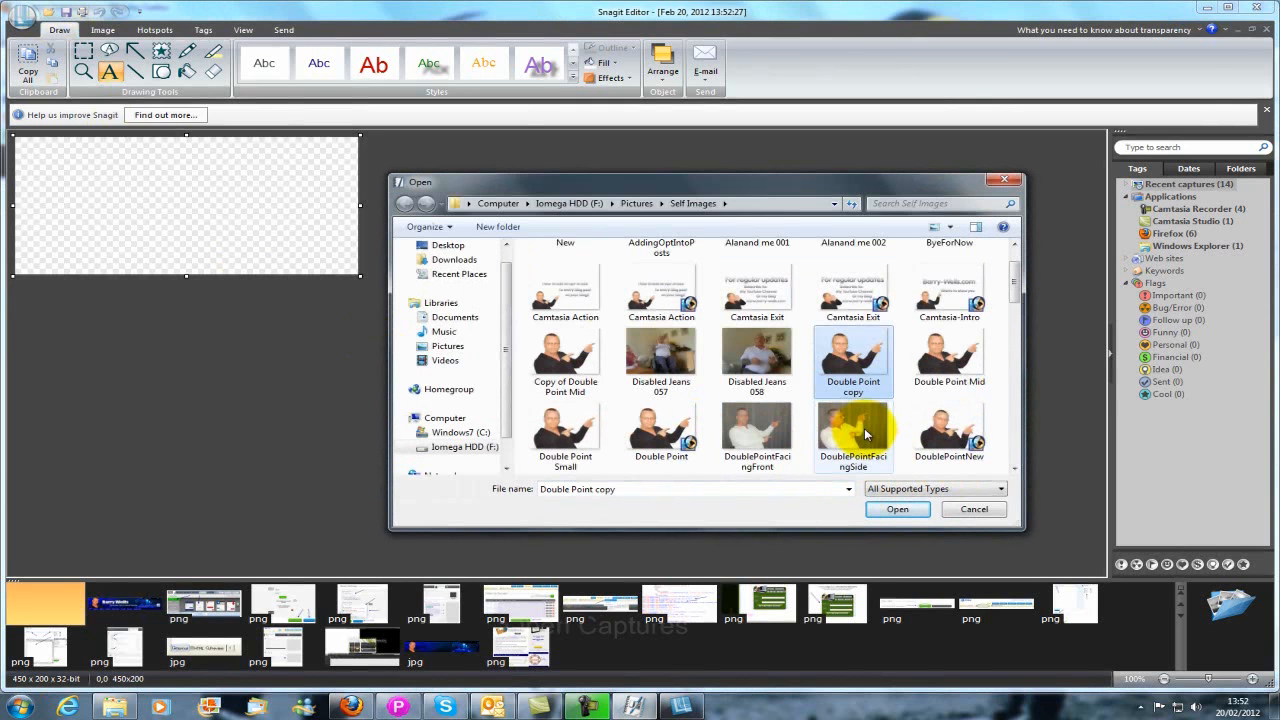
scroll(866, 432, down, 1)
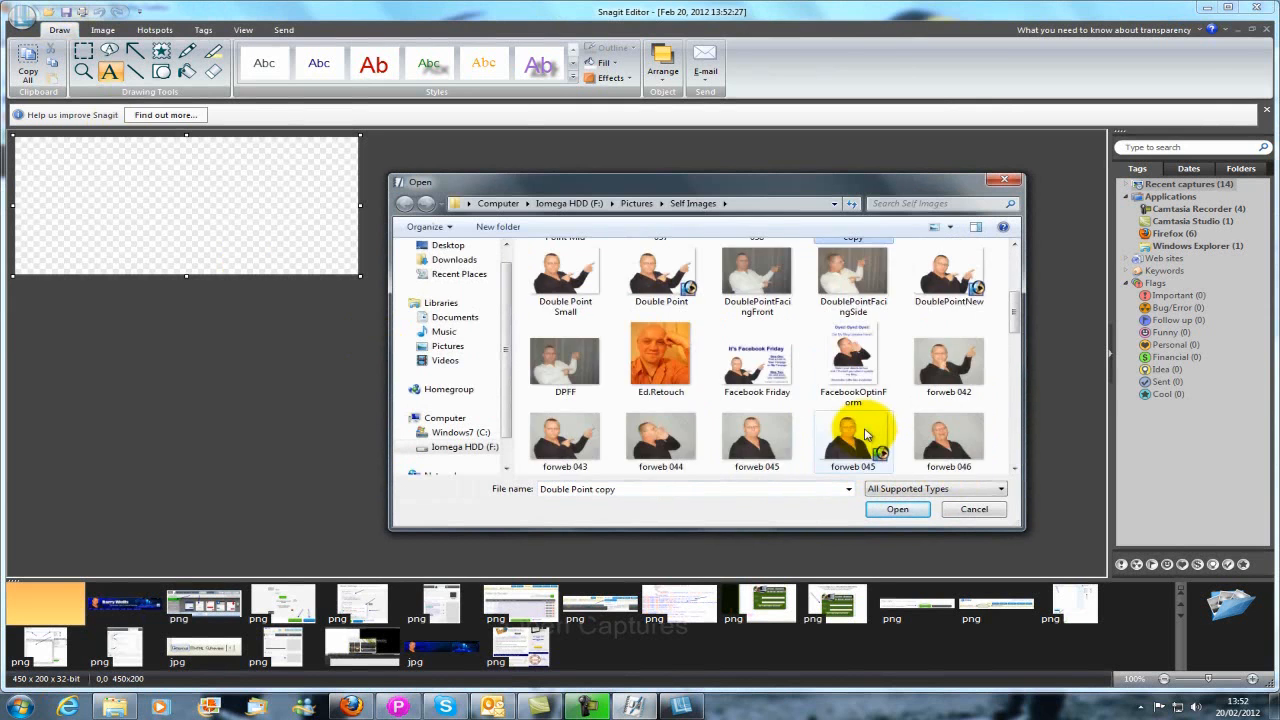
scroll(866, 432, down, 2)
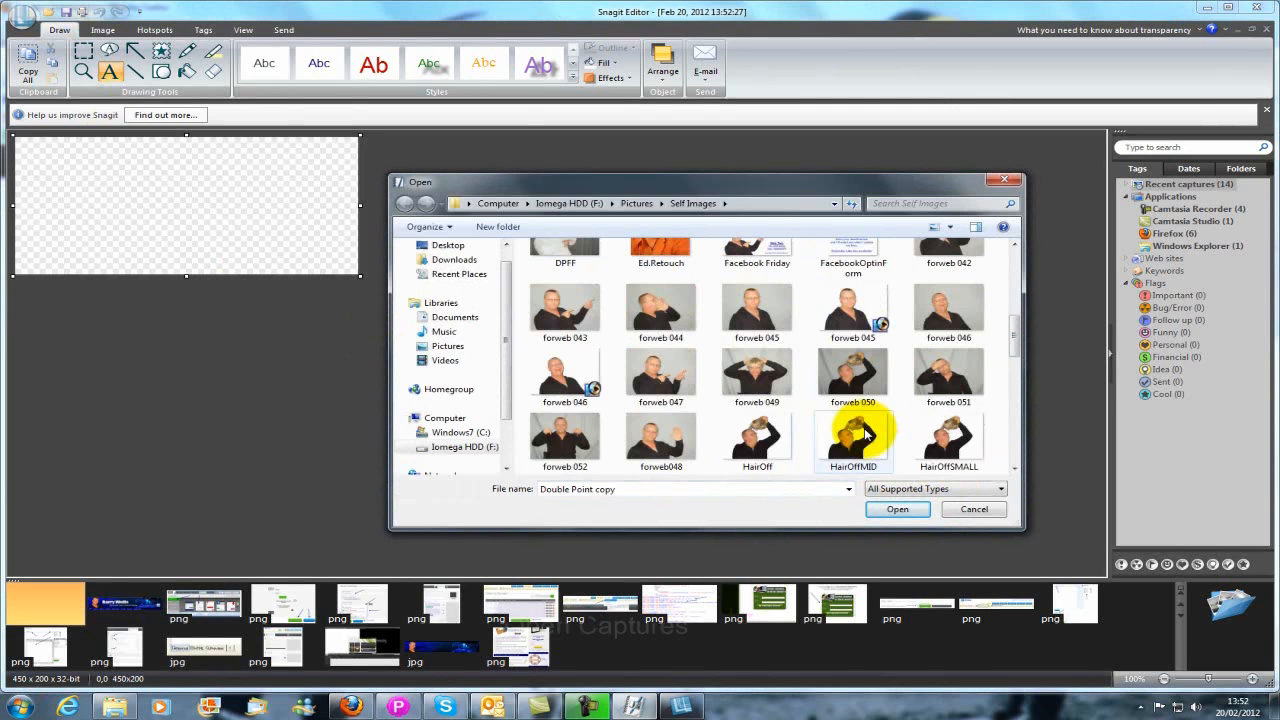
scroll(866, 432, down, 4)
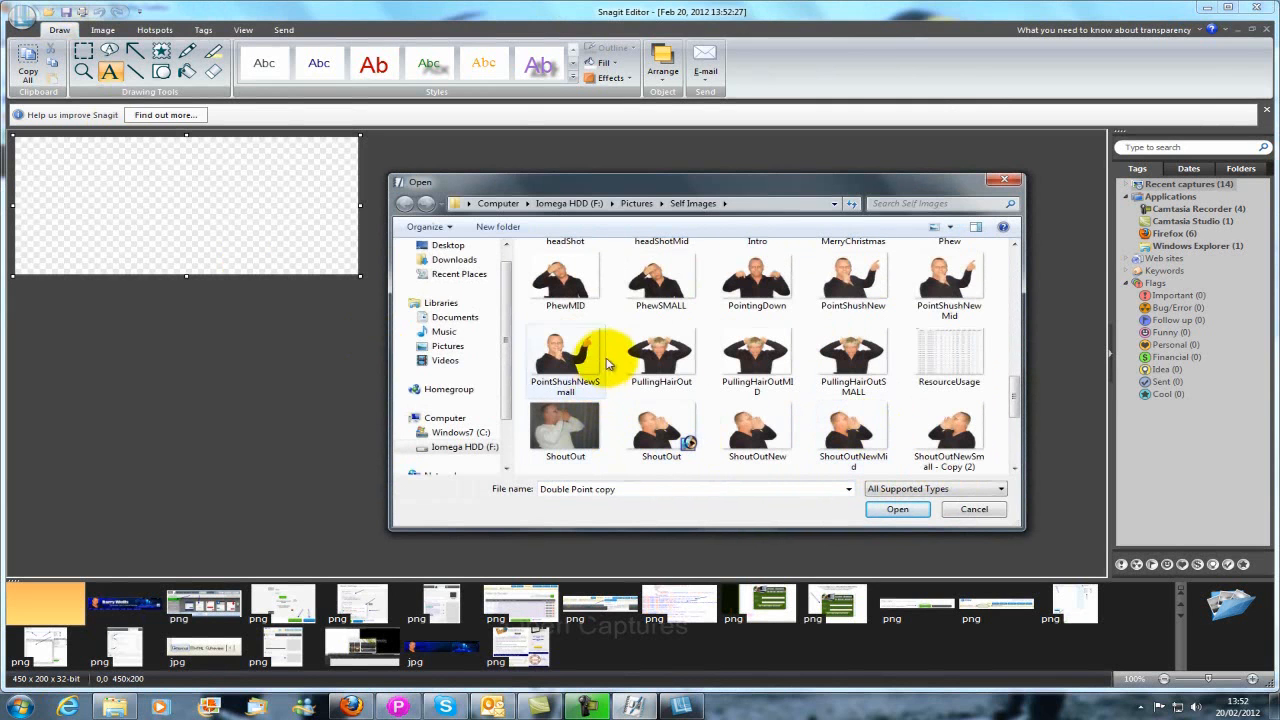
click(646, 288)
double_click(646, 288)
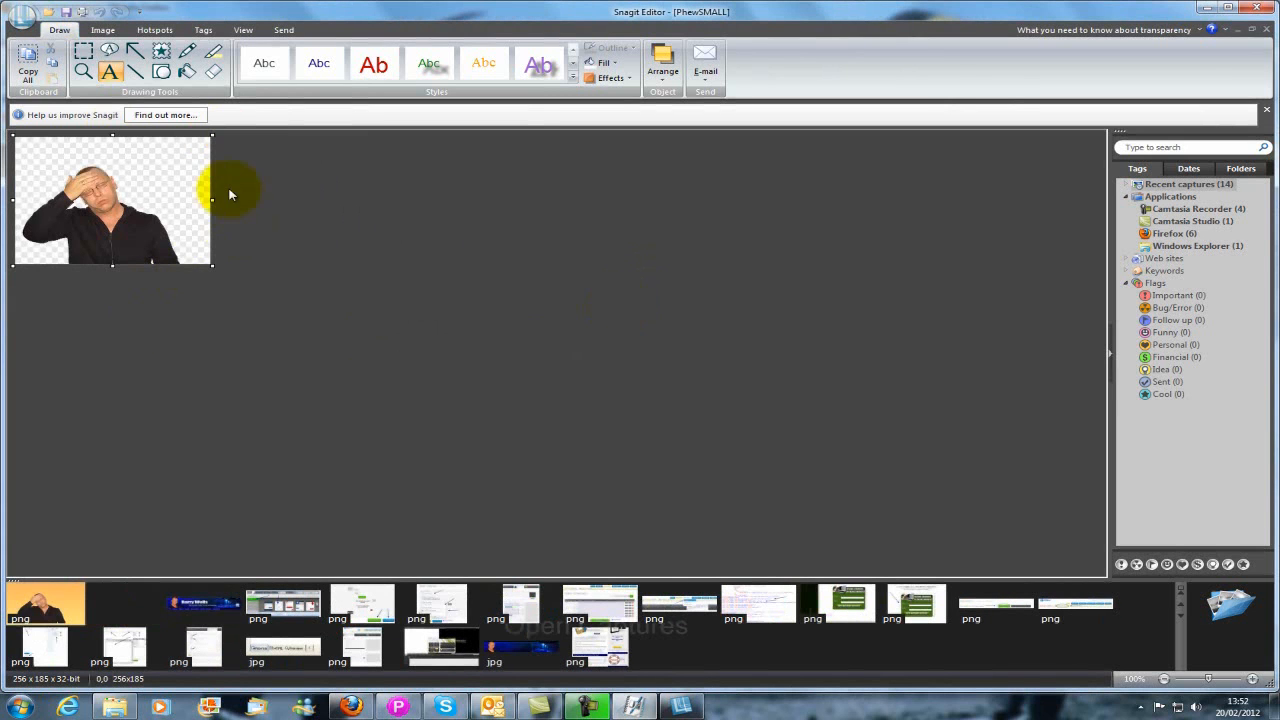
Step: Widen the PhewSMALL canvas to about 731 pixels and add the text "This is just a demo" beside the man
drag(211, 200, 573, 221)
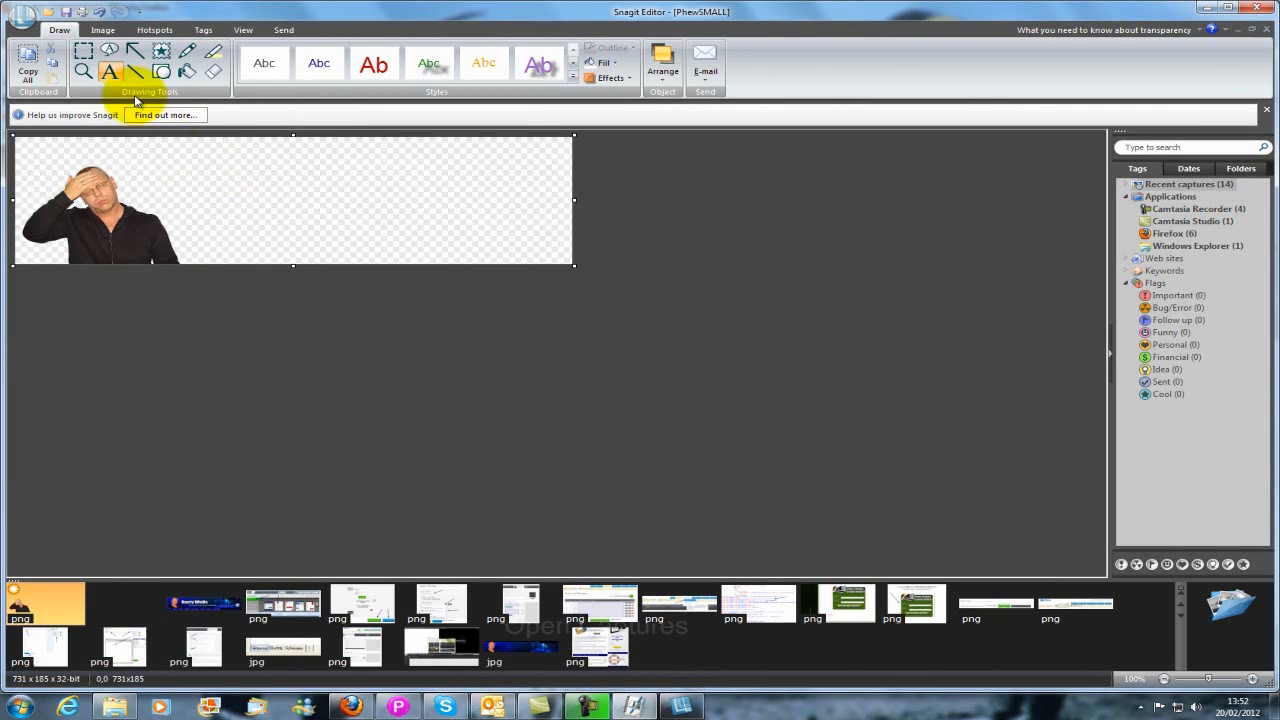
drag(167, 148, 287, 221)
drag(387, 233, 541, 213)
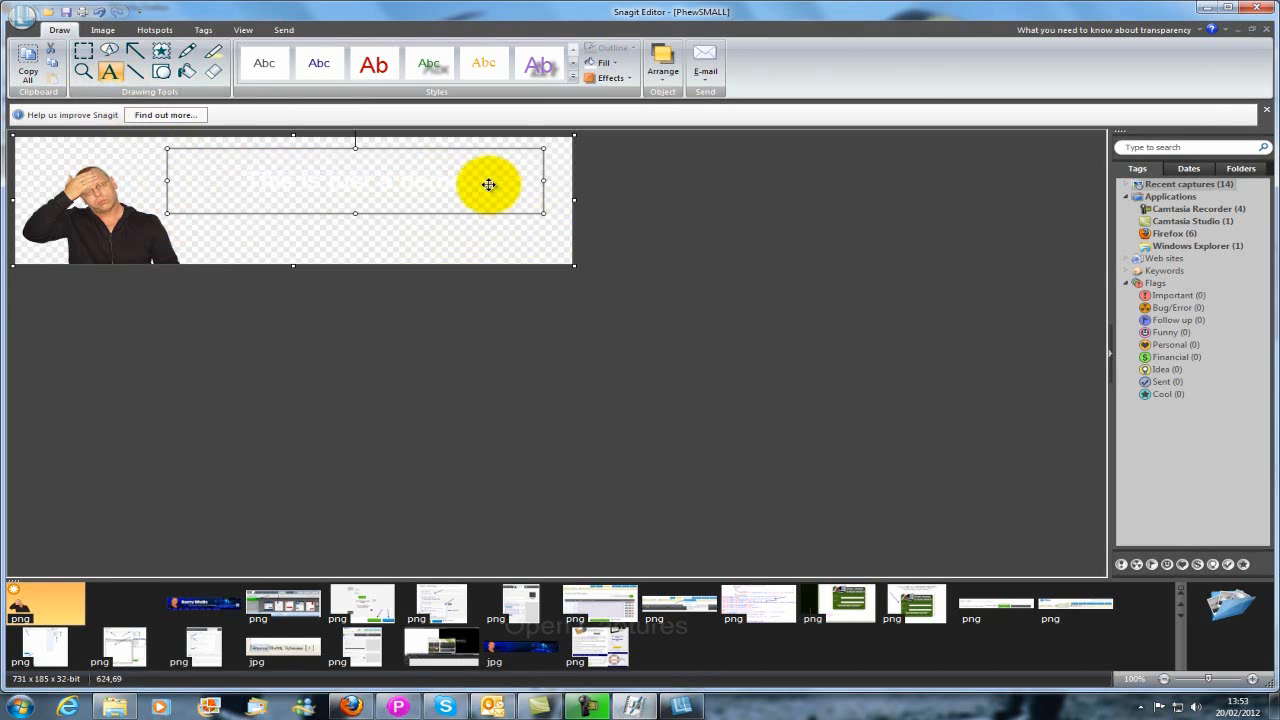
Step: Colour the "This is just a demo" text black
drag(464, 183, 235, 198)
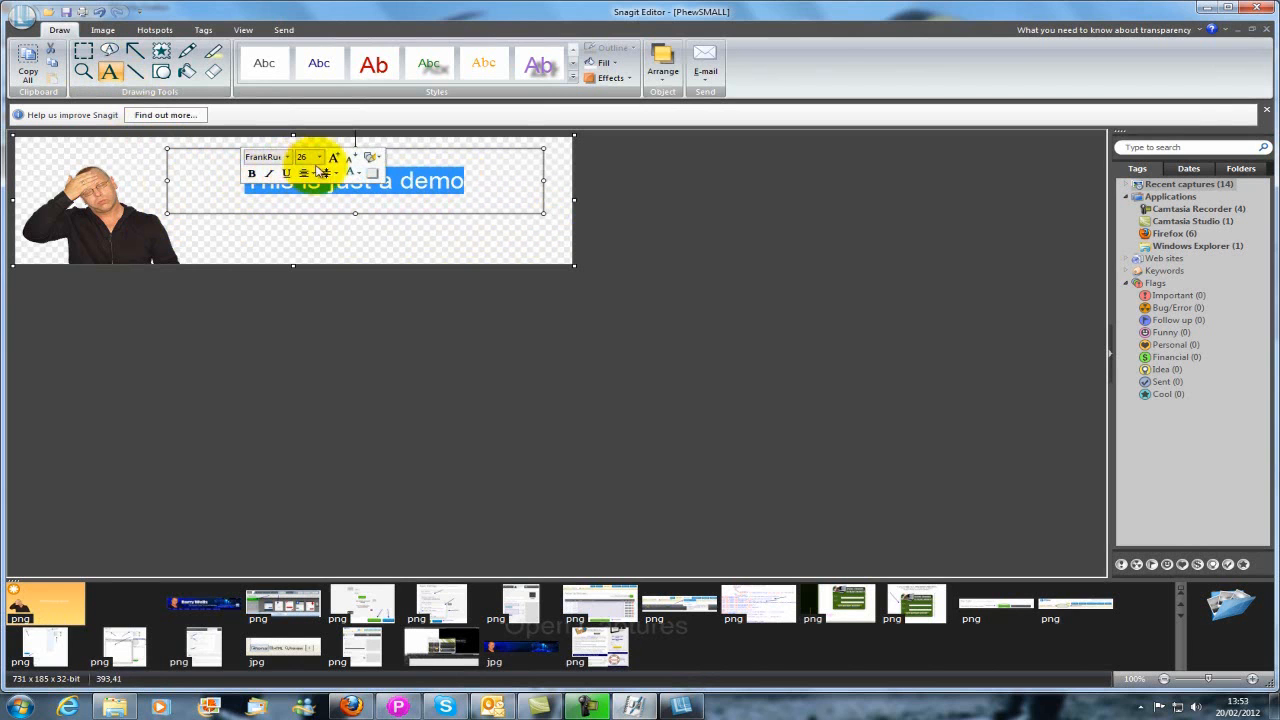
click(360, 176)
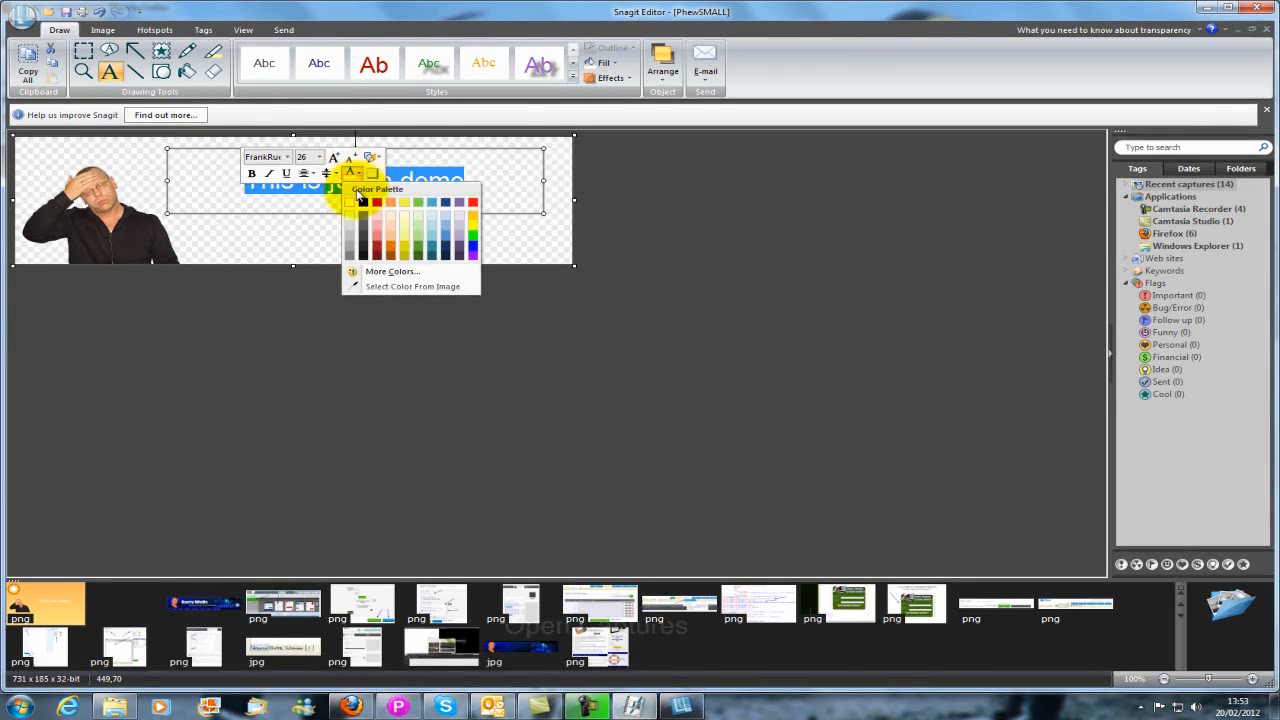
click(363, 203)
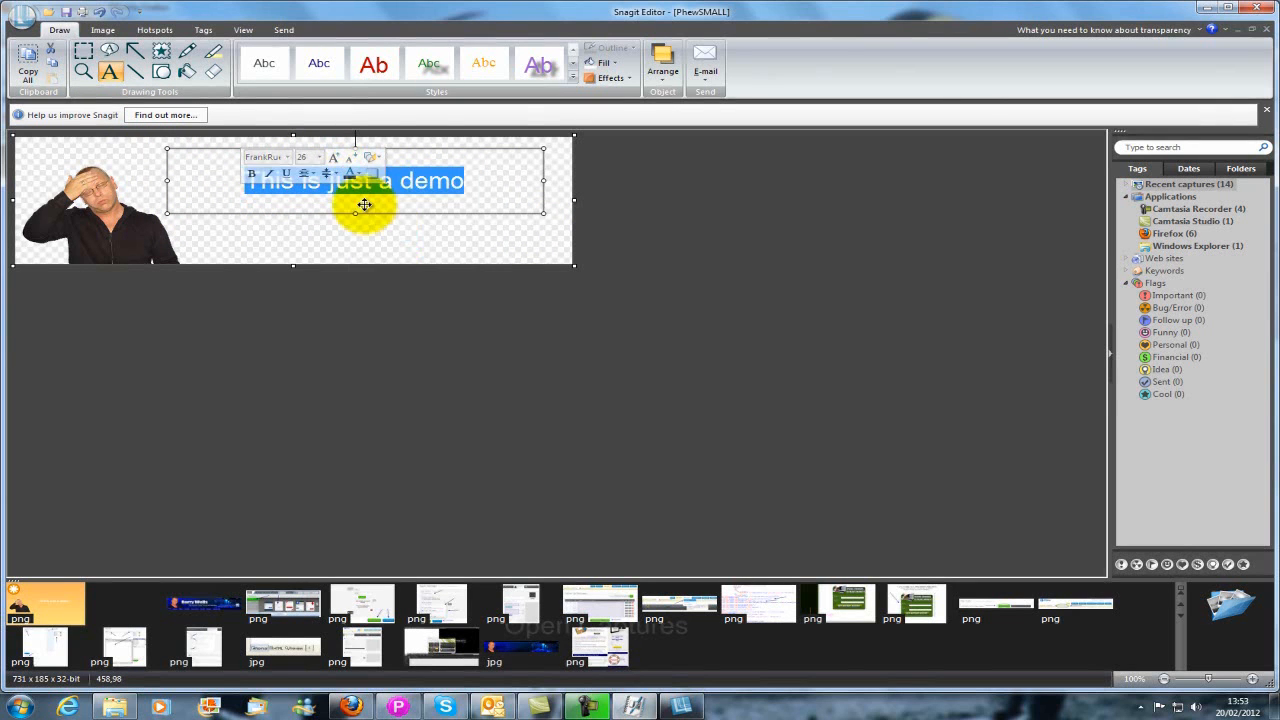
Step: Set the demo text's font to Fight Kid and its size to 22
click(291, 162)
scroll(300, 215, up, 2)
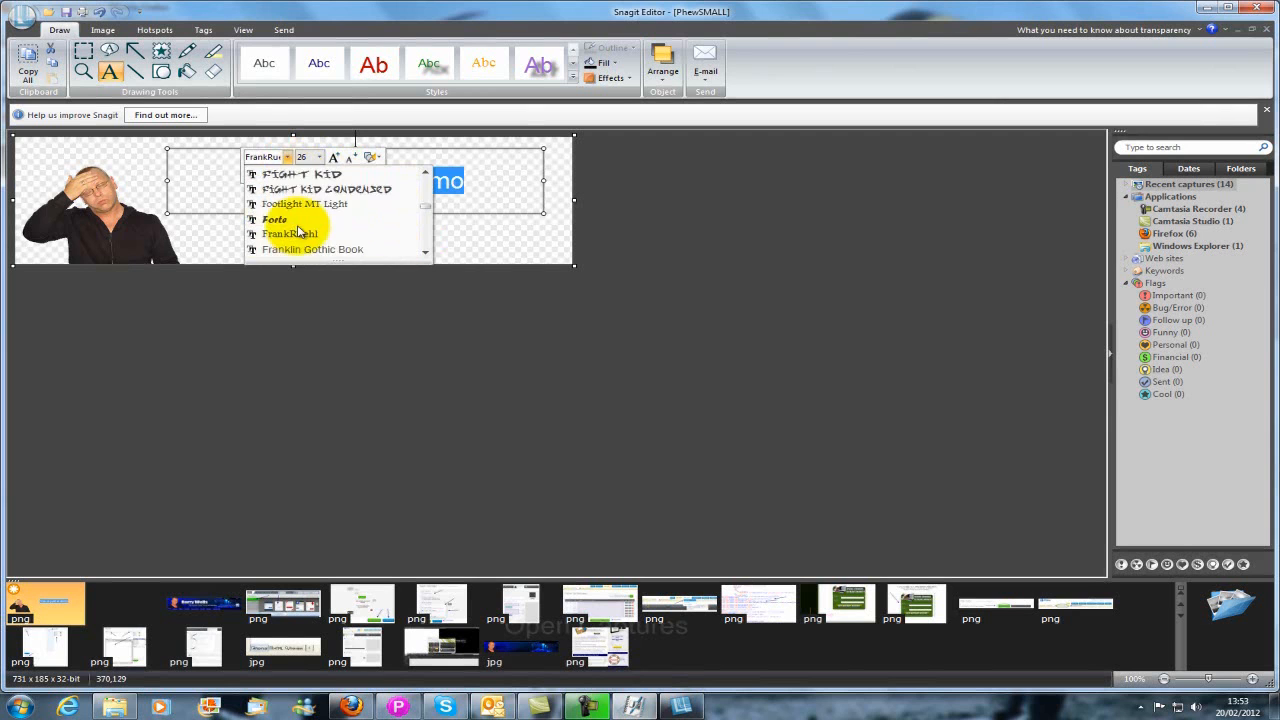
click(295, 190)
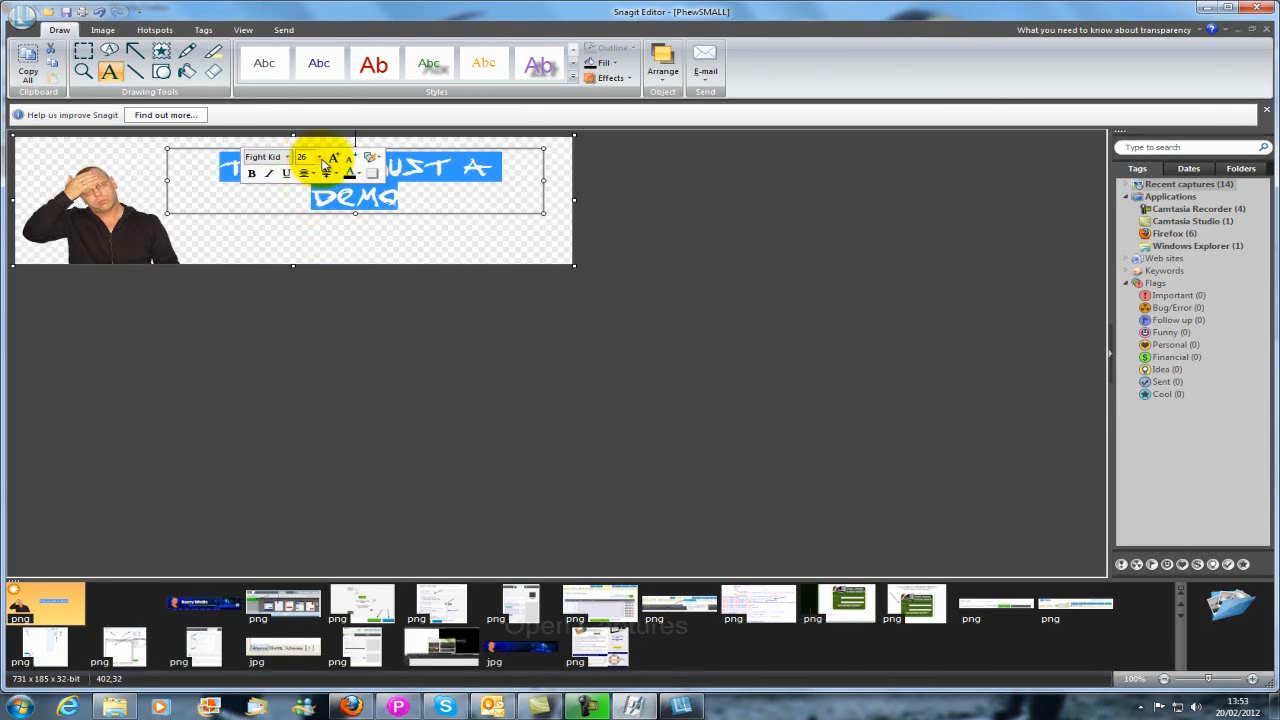
click(320, 158)
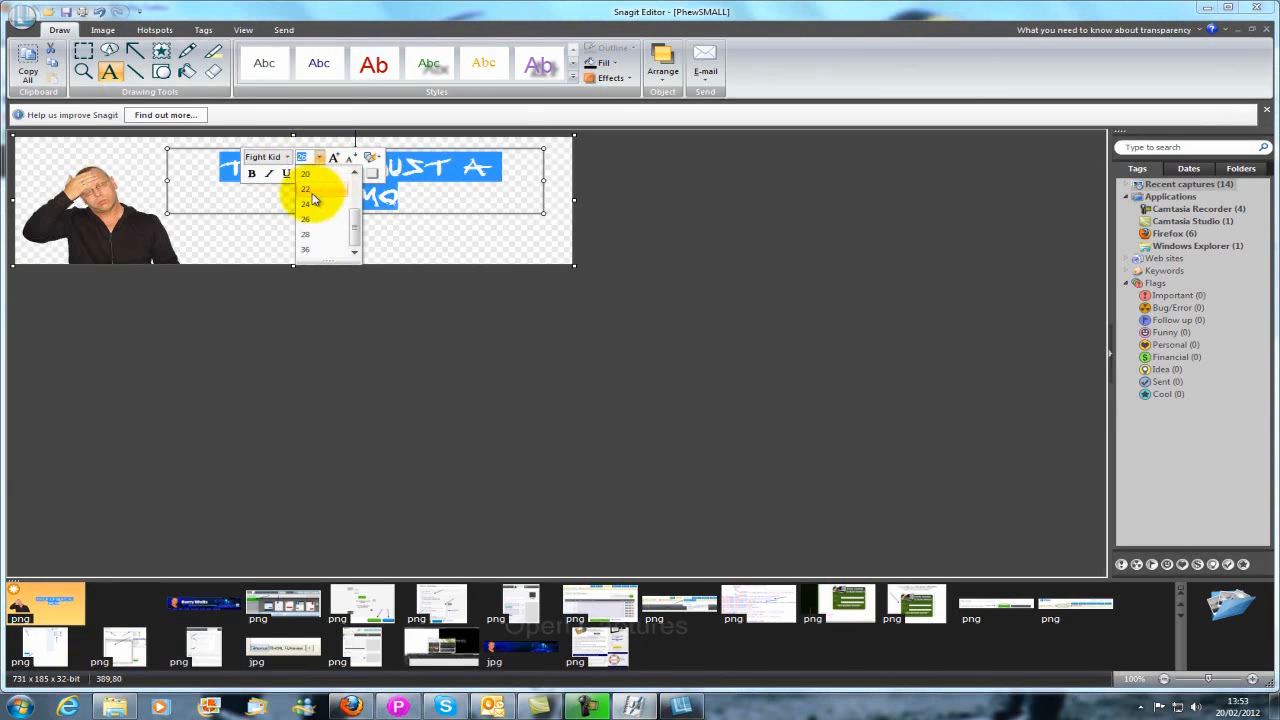
click(308, 189)
click(405, 237)
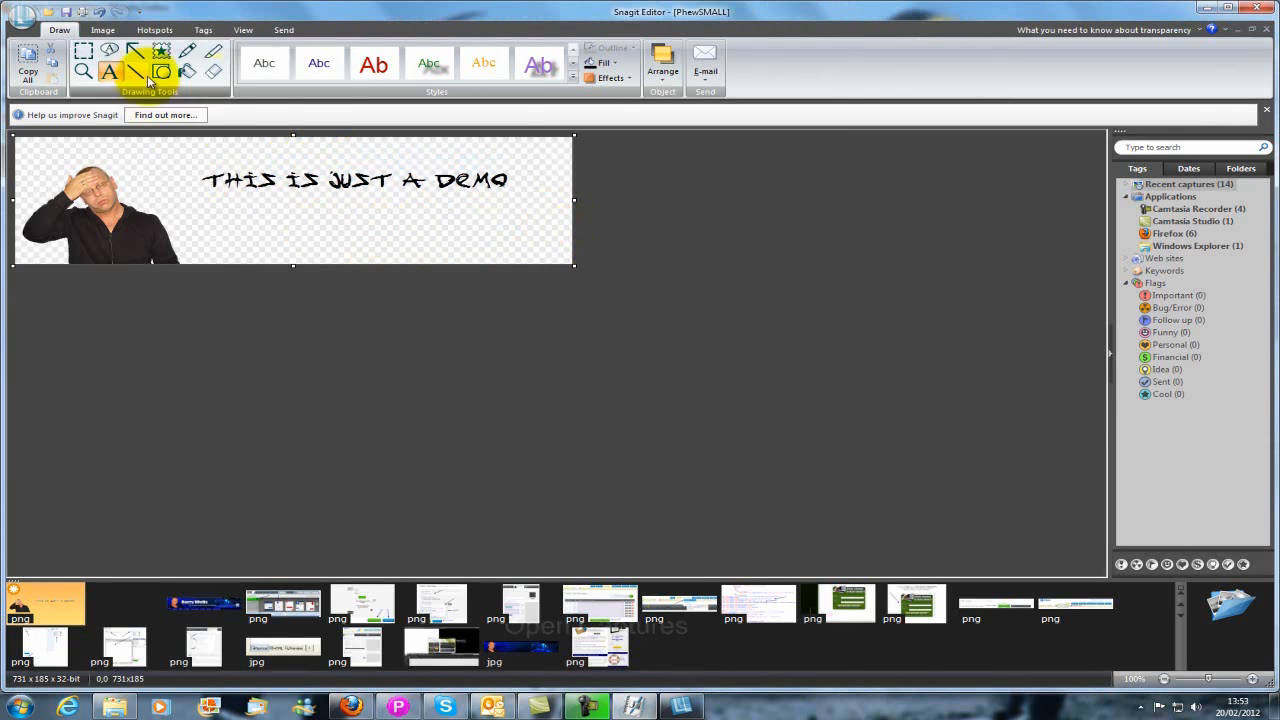
Step: Open the bubblemanMegaphone image from the Pictures folder on the Iomega HDD (F:) drive
click(49, 15)
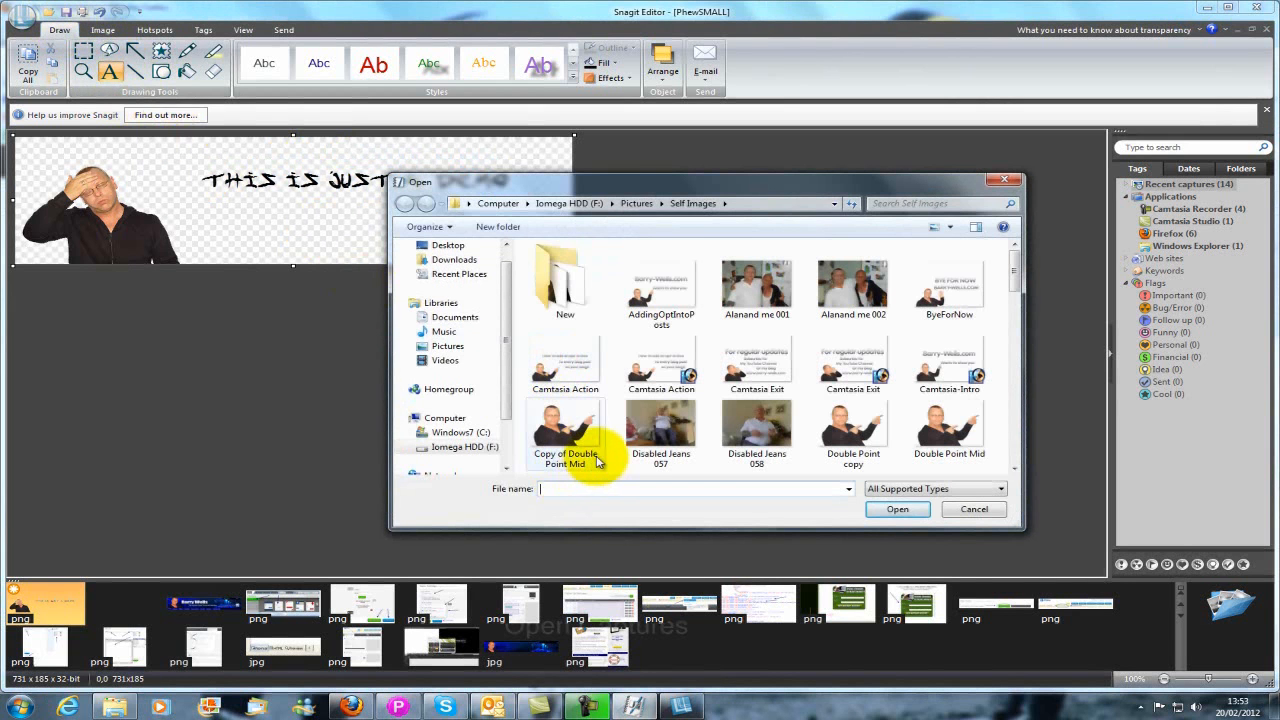
click(446, 446)
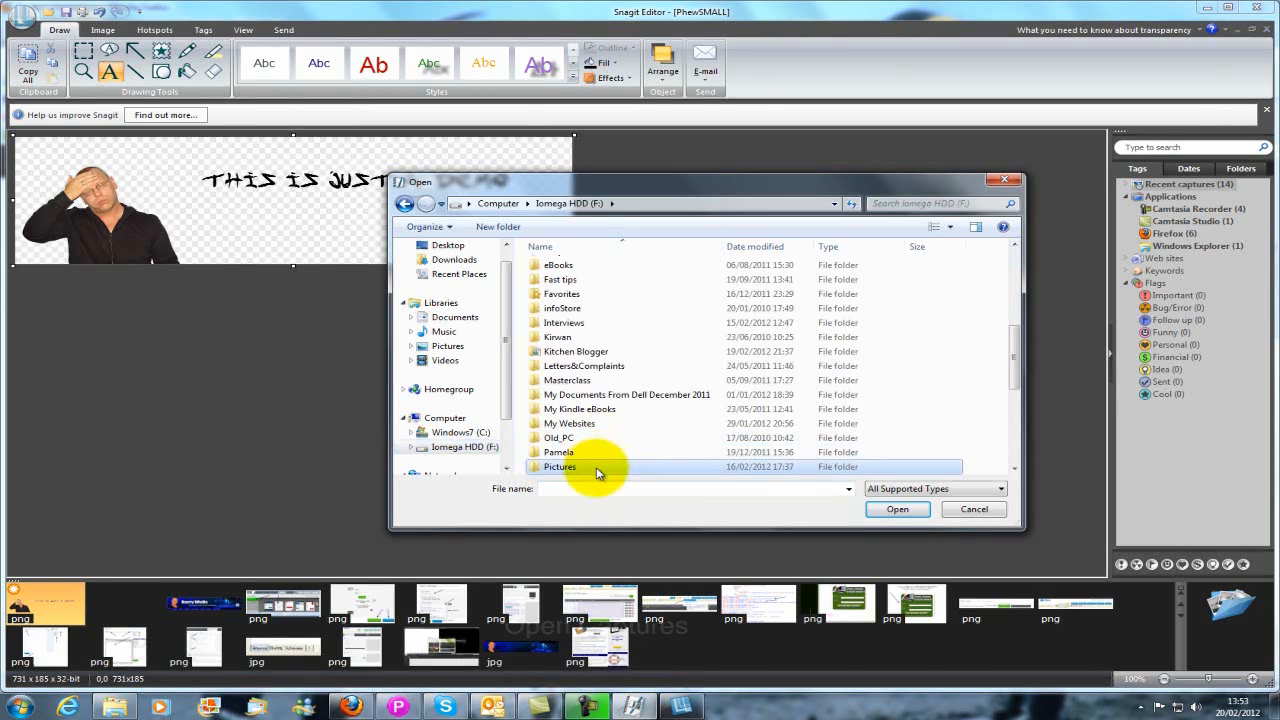
double_click(559, 466)
scroll(600, 466, down, 3)
scroll(647, 420, down, 2)
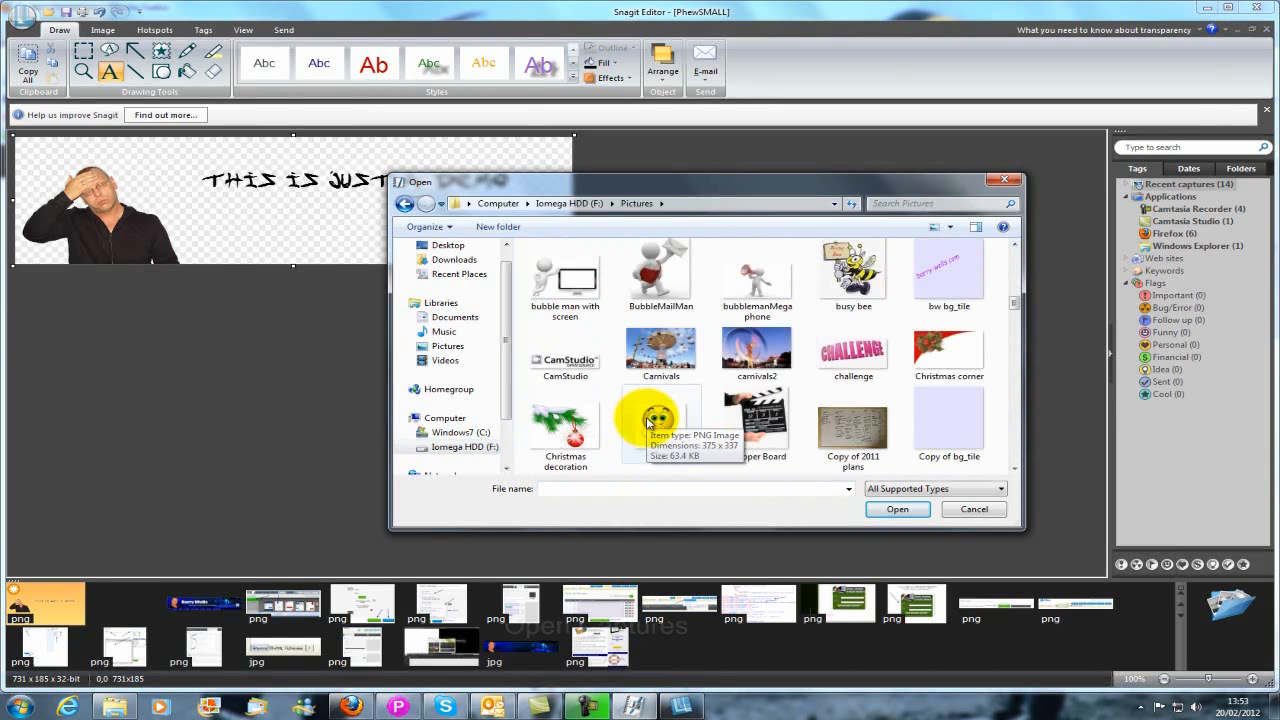
double_click(752, 288)
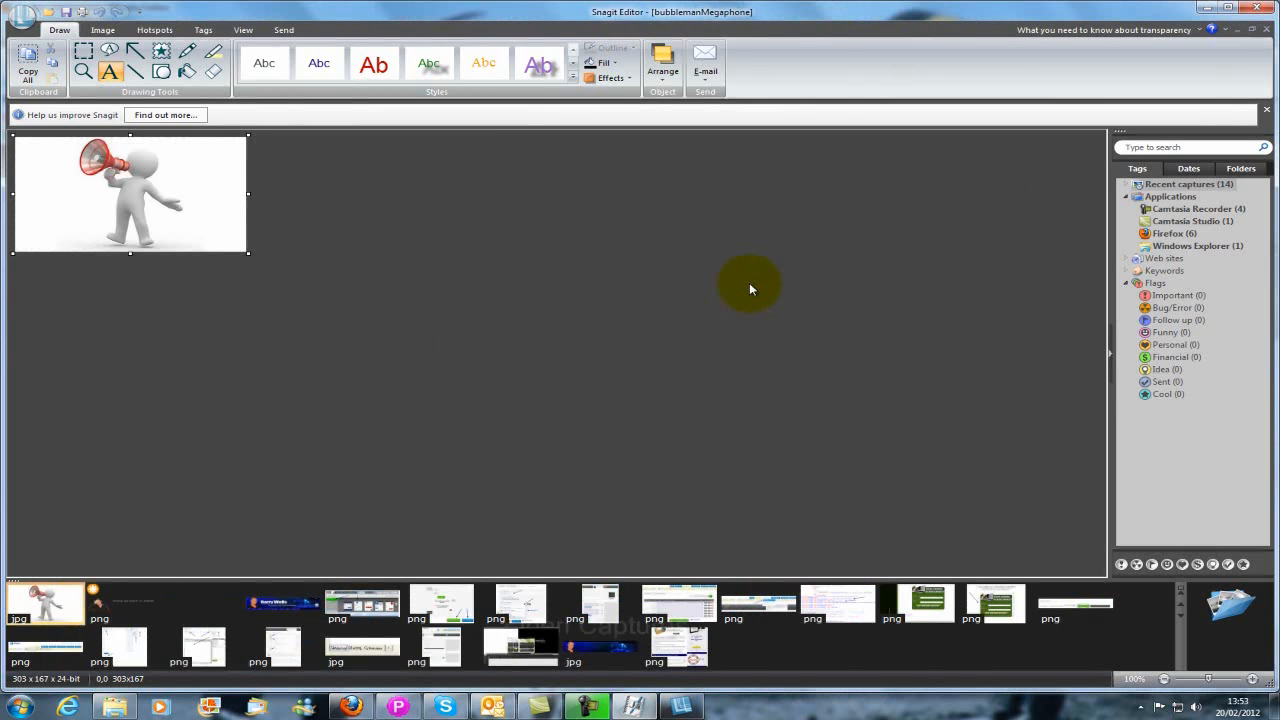
Step: Insert the megaphone figure into the PhewSMALL image and enlarge the canvas to about 832 by 314 pixels
click(115, 615)
drag(45, 603, 249, 209)
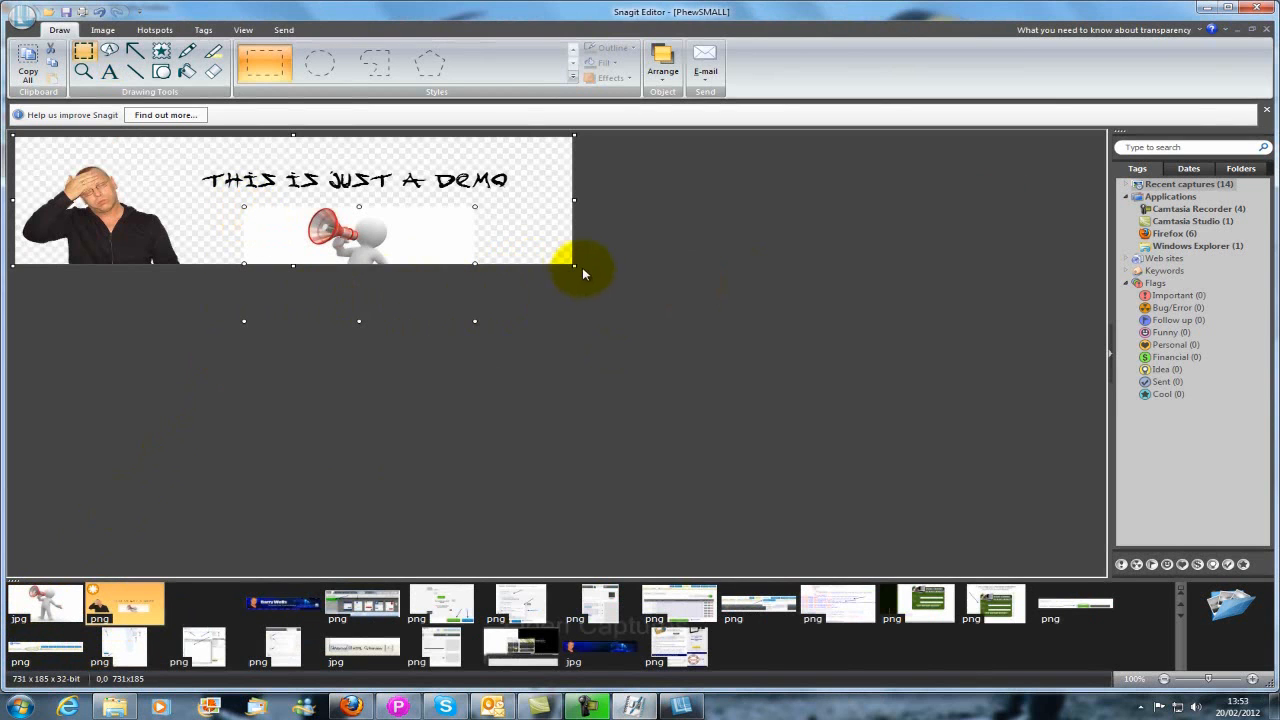
drag(574, 265, 651, 354)
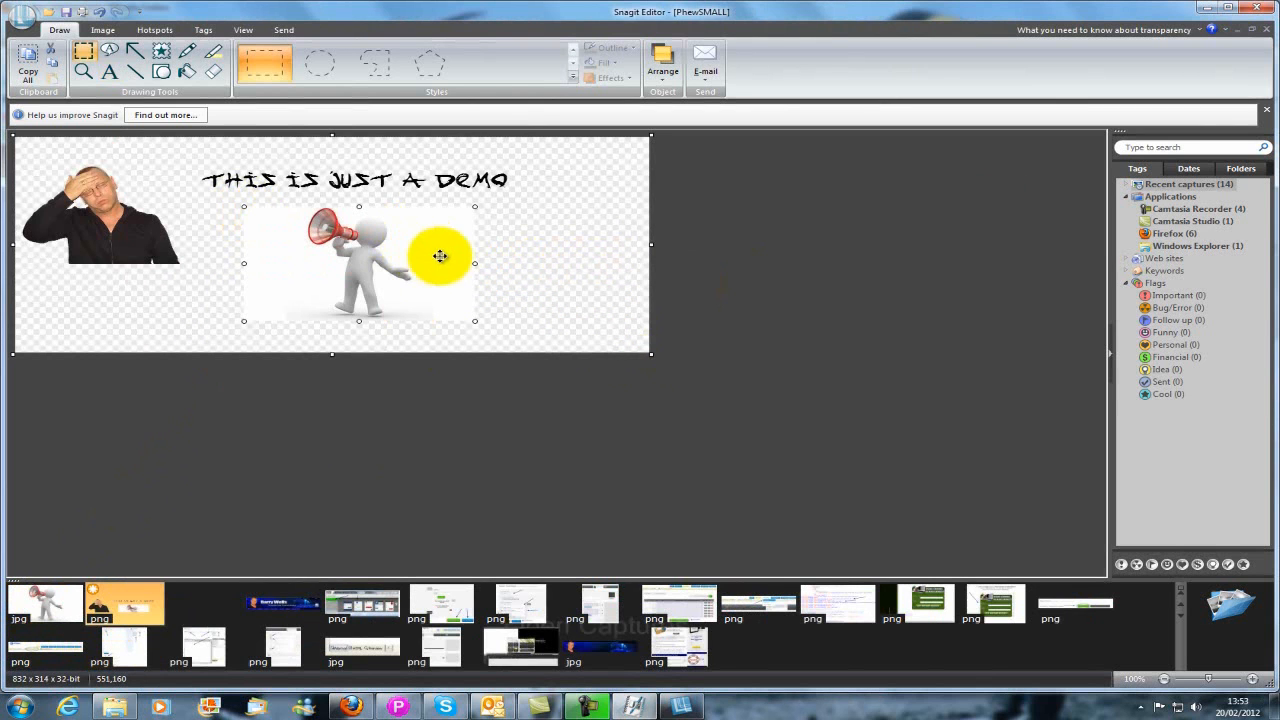
Step: Move the megaphone figure to the right of the canvas and the demo text down to the lower left
drag(340, 274, 509, 280)
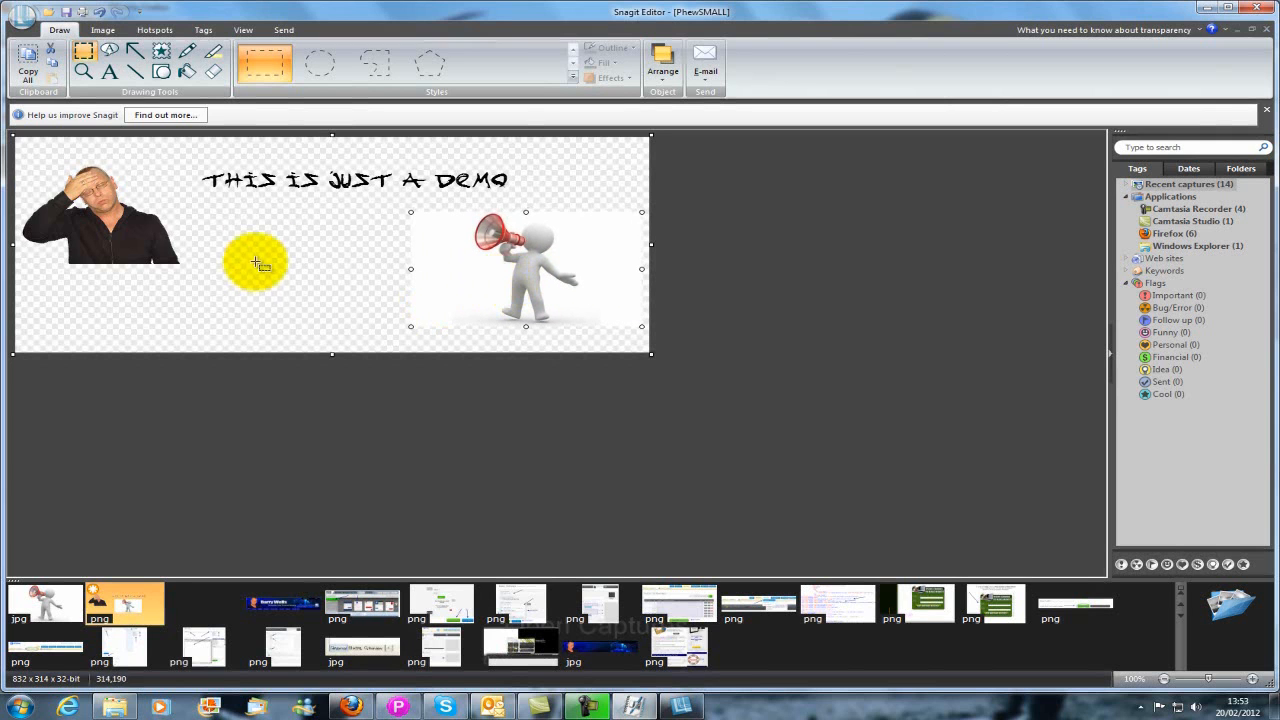
click(297, 192)
click(297, 204)
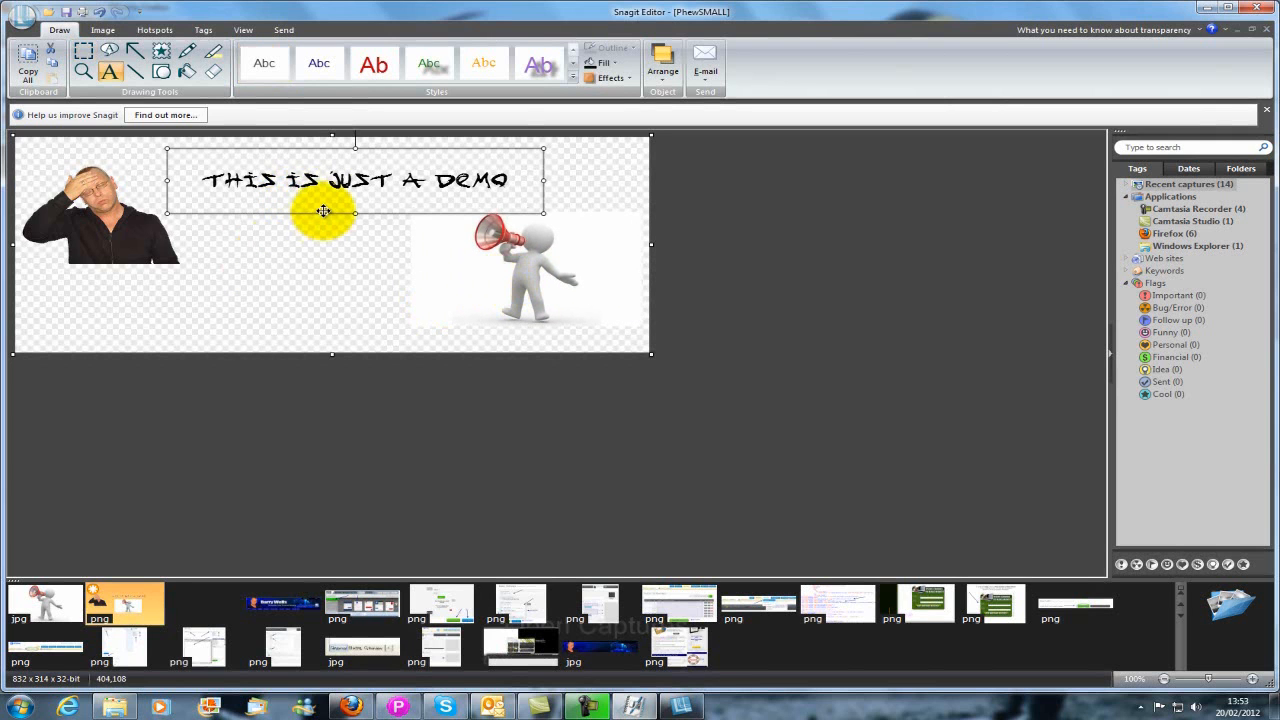
drag(322, 210, 198, 328)
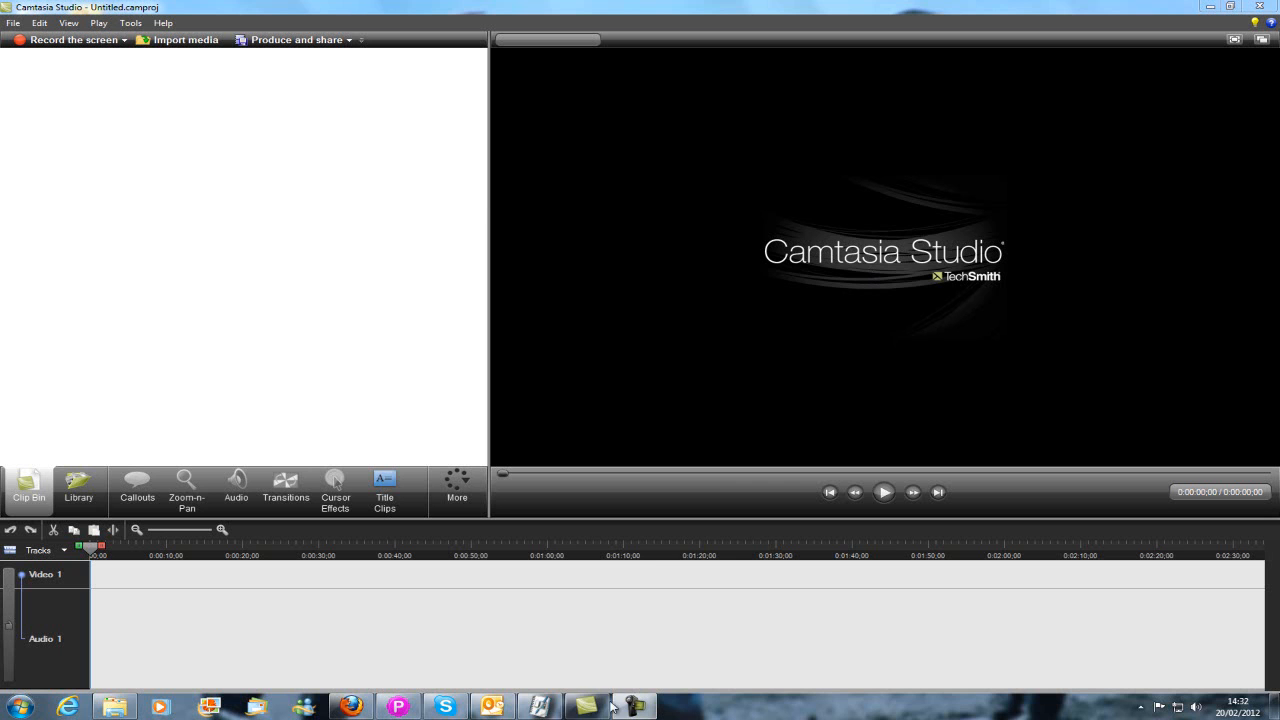
Step: Switch to Snagit Editor and draw six arrows to the four record and import buttons, Learning Center and recent project in the Camtasia welcome capture
click(550, 709)
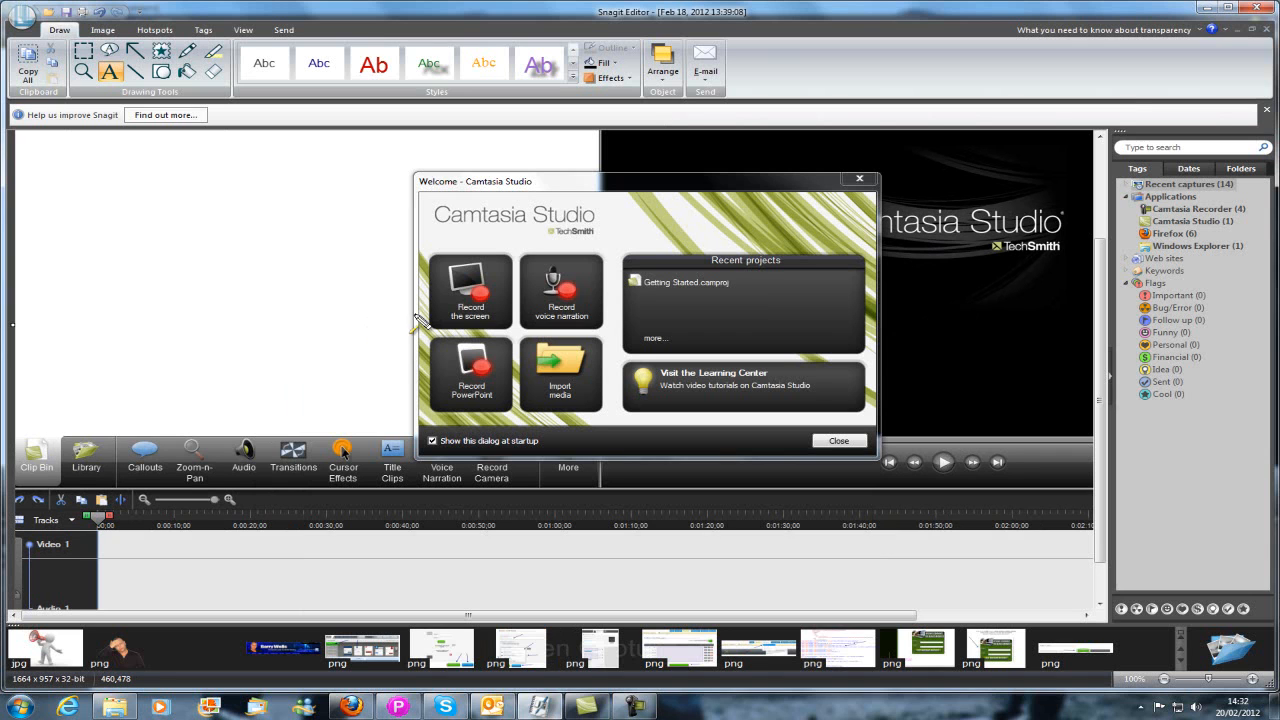
drag(306, 301, 455, 300)
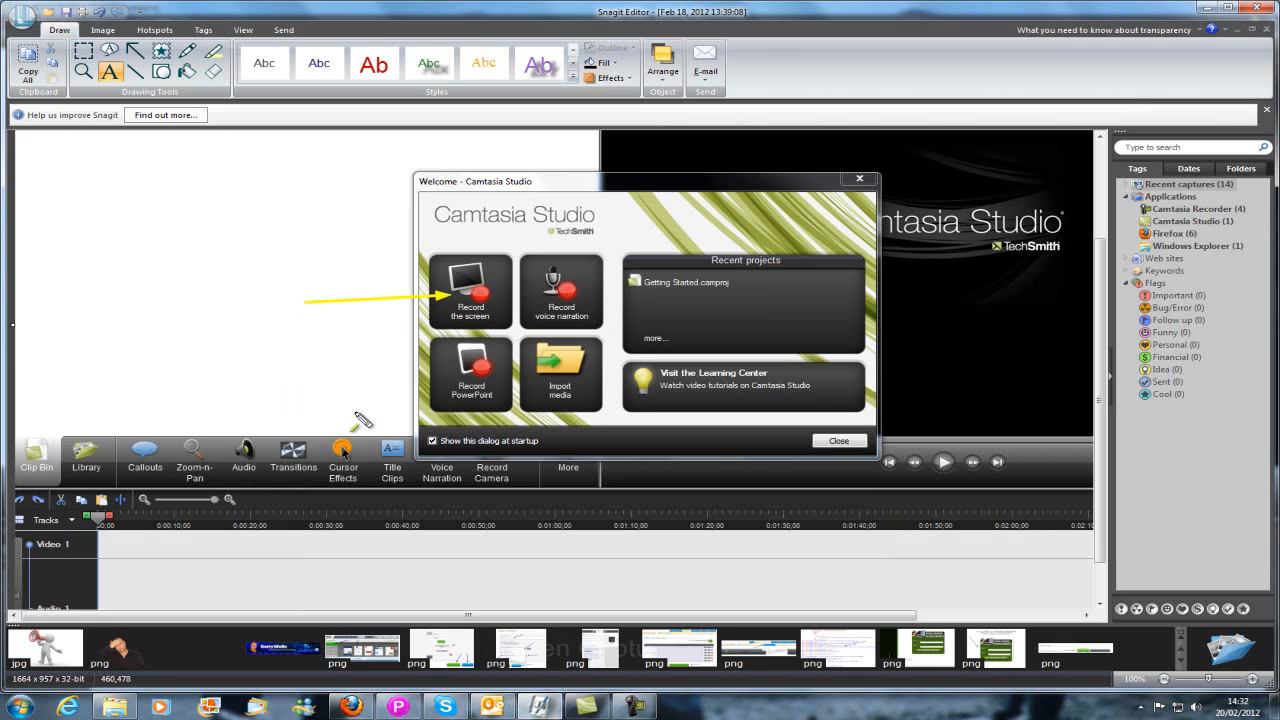
drag(318, 393, 455, 386)
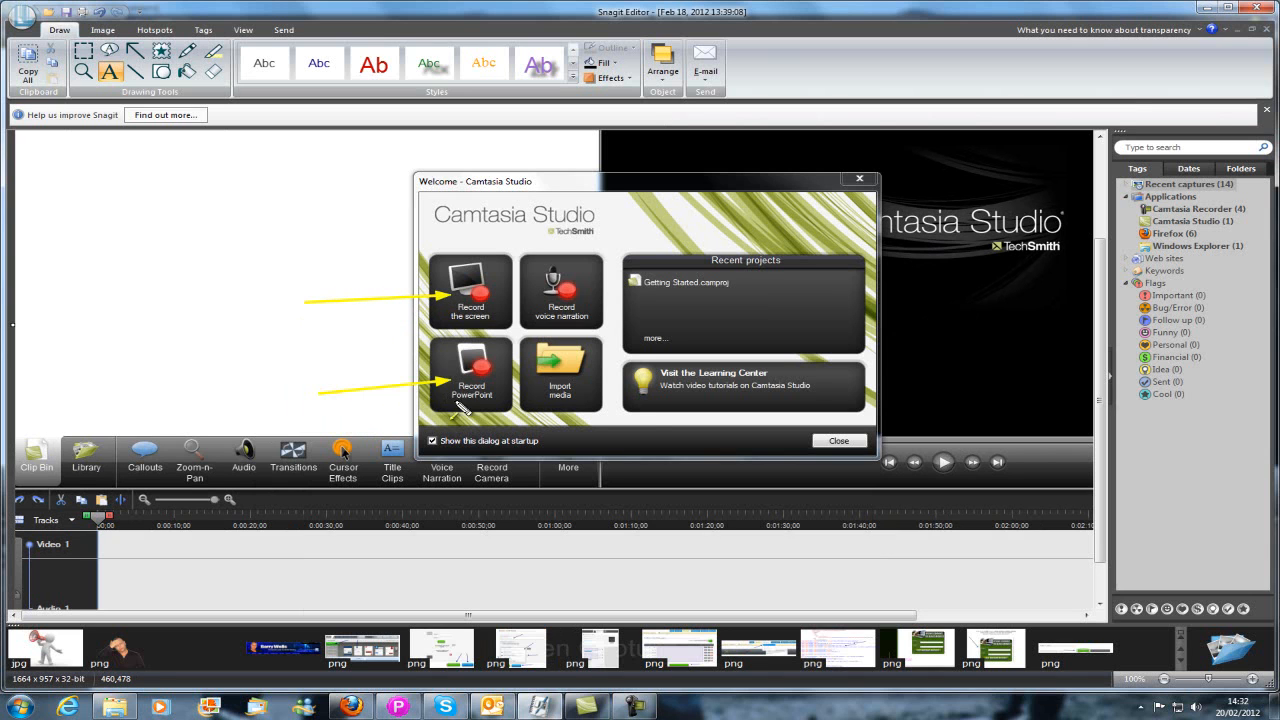
drag(638, 421, 580, 389)
drag(628, 233, 584, 267)
drag(895, 393, 811, 389)
drag(818, 300, 693, 291)
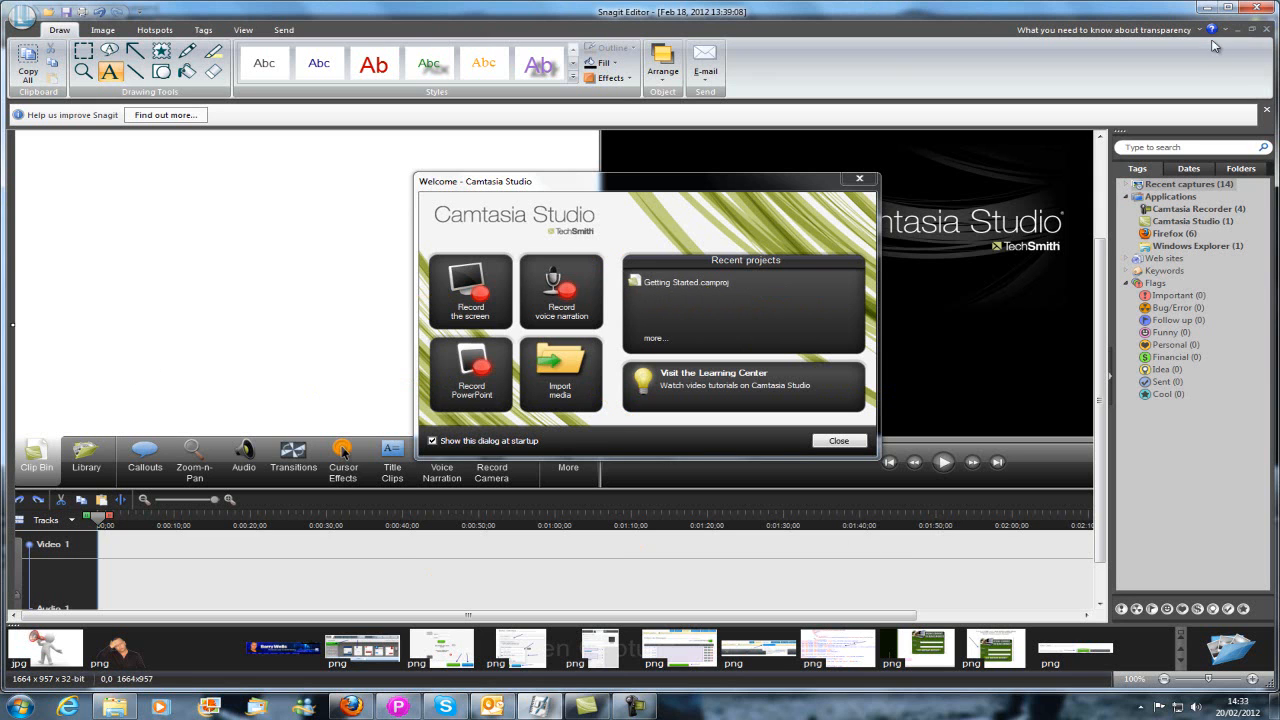
Step: Switch to Camtasia Studio and import the video 101_0233 from the vid challenge 2012 folder
click(1207, 6)
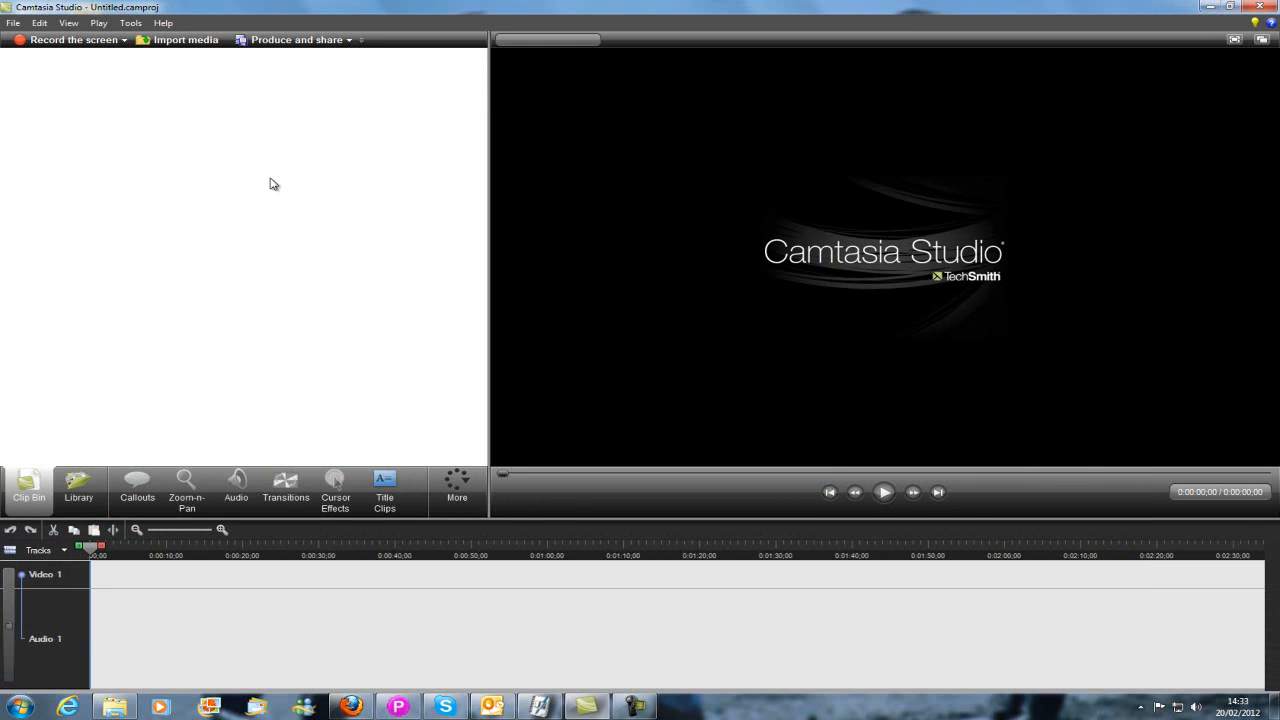
click(190, 40)
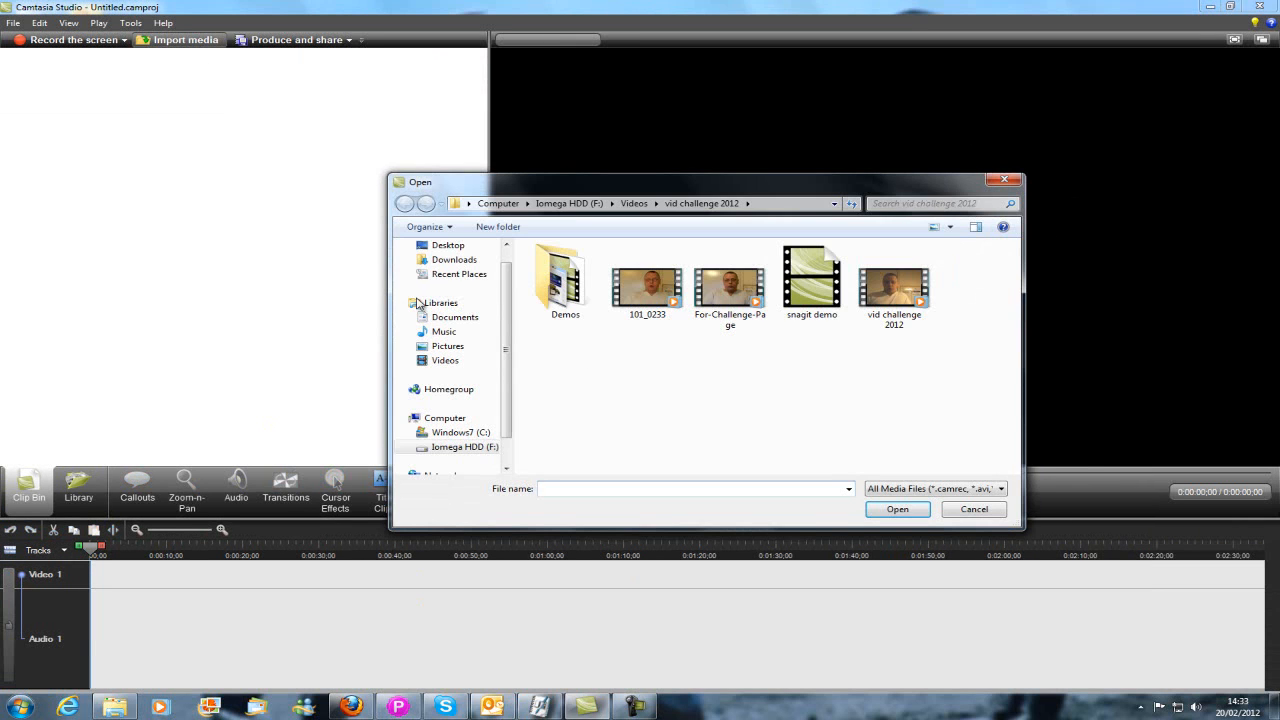
click(647, 288)
click(897, 509)
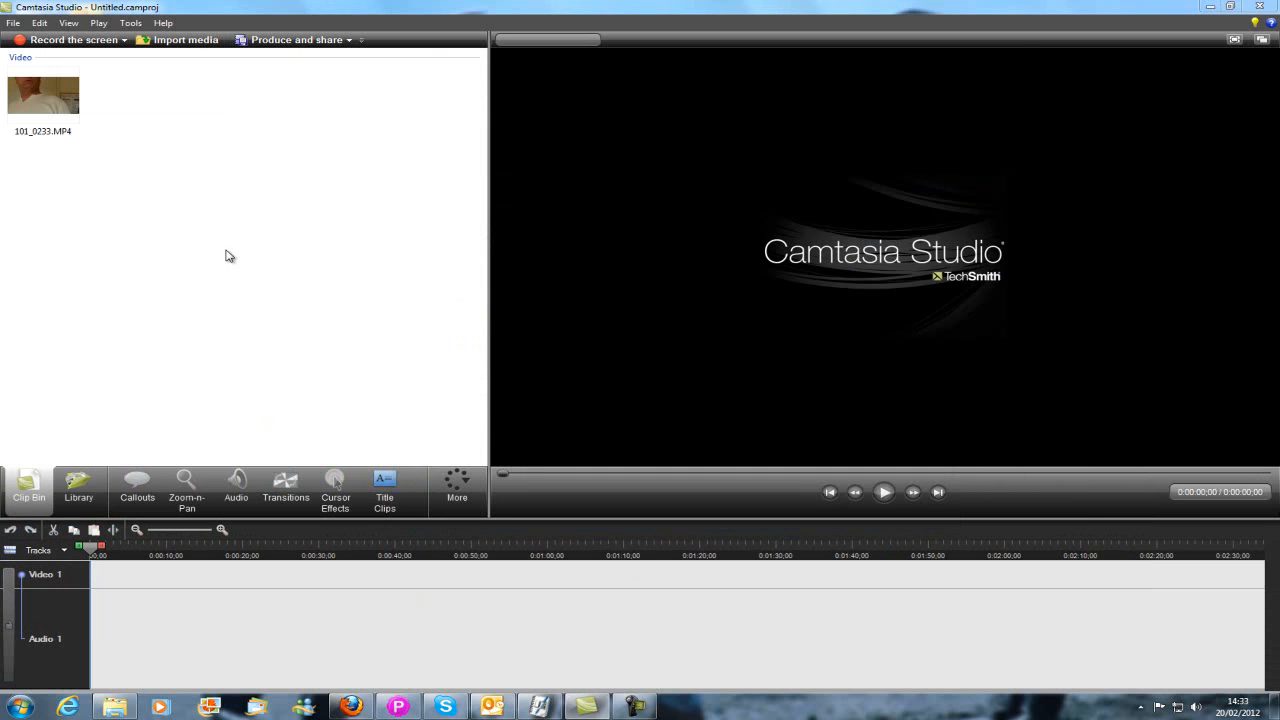
Step: Add the 101_0233.MP4 clip to the timeline with editing dimensions of 1280 x 720 for YouTube & HD
click(73, 118)
right_click(75, 114)
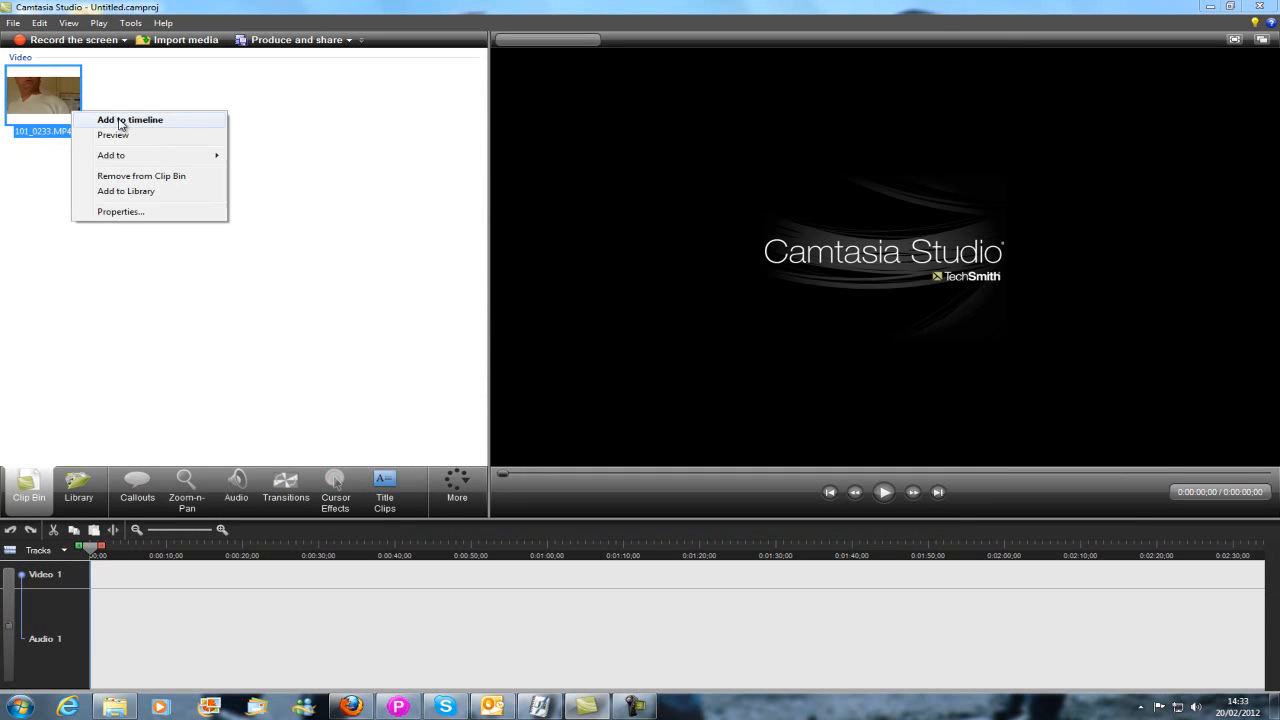
click(122, 118)
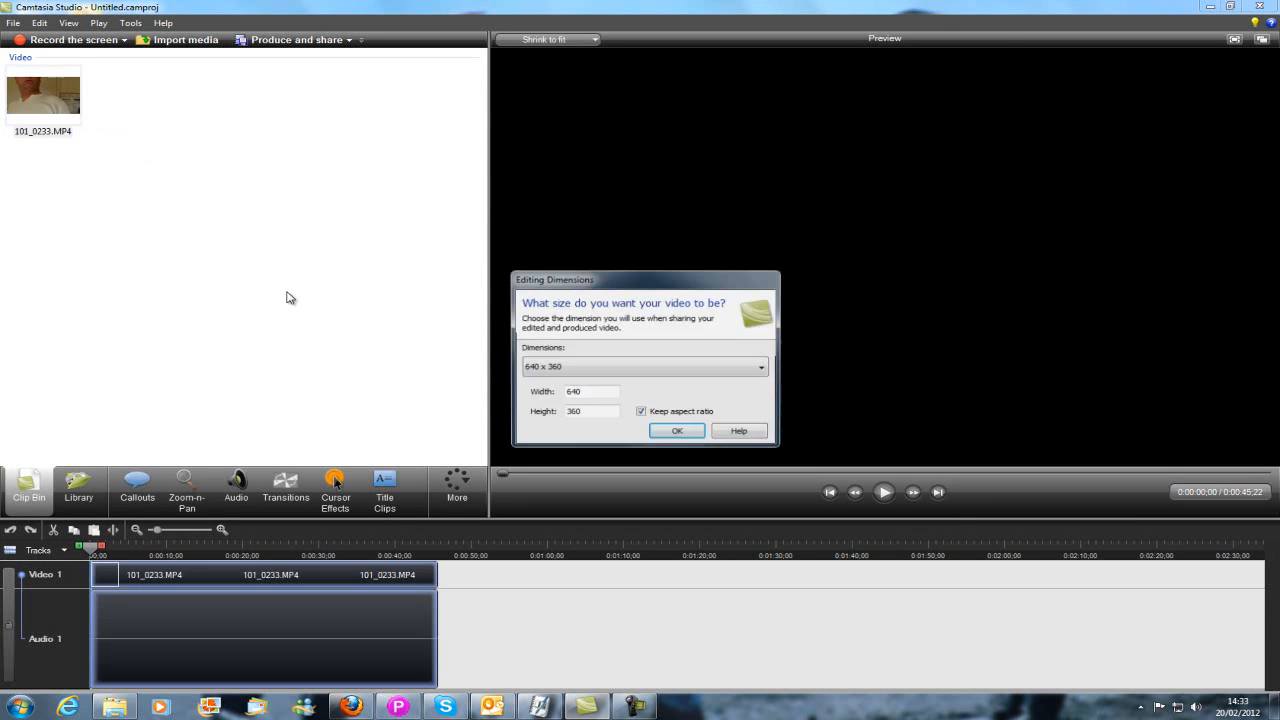
click(765, 369)
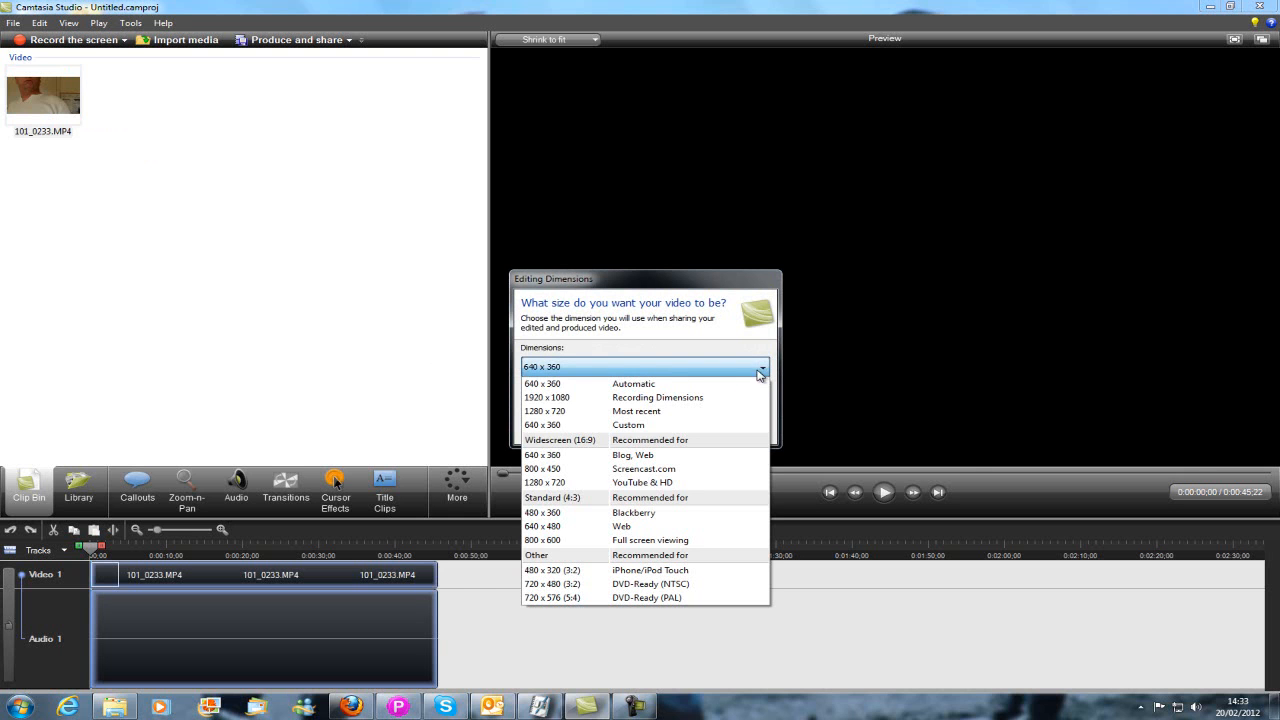
click(666, 487)
click(677, 432)
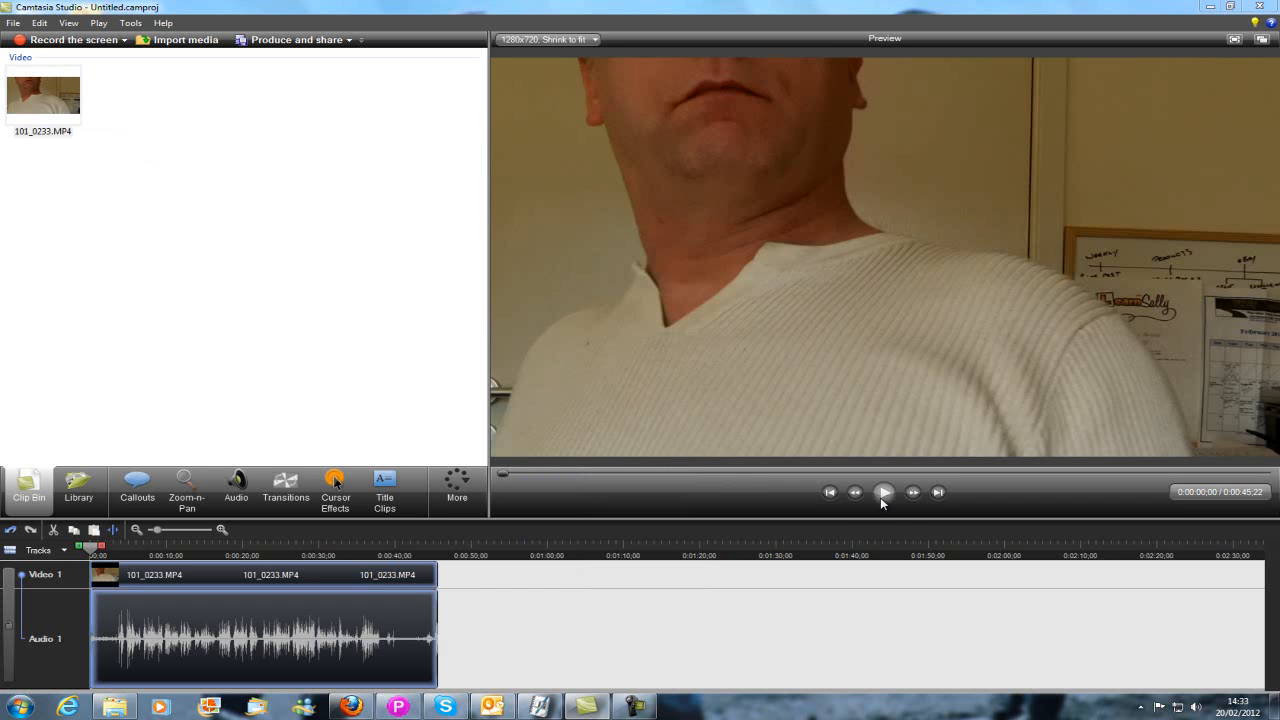
Step: Play the opening second of the 101_0233 clip in the preview and return the playhead to the start
click(883, 494)
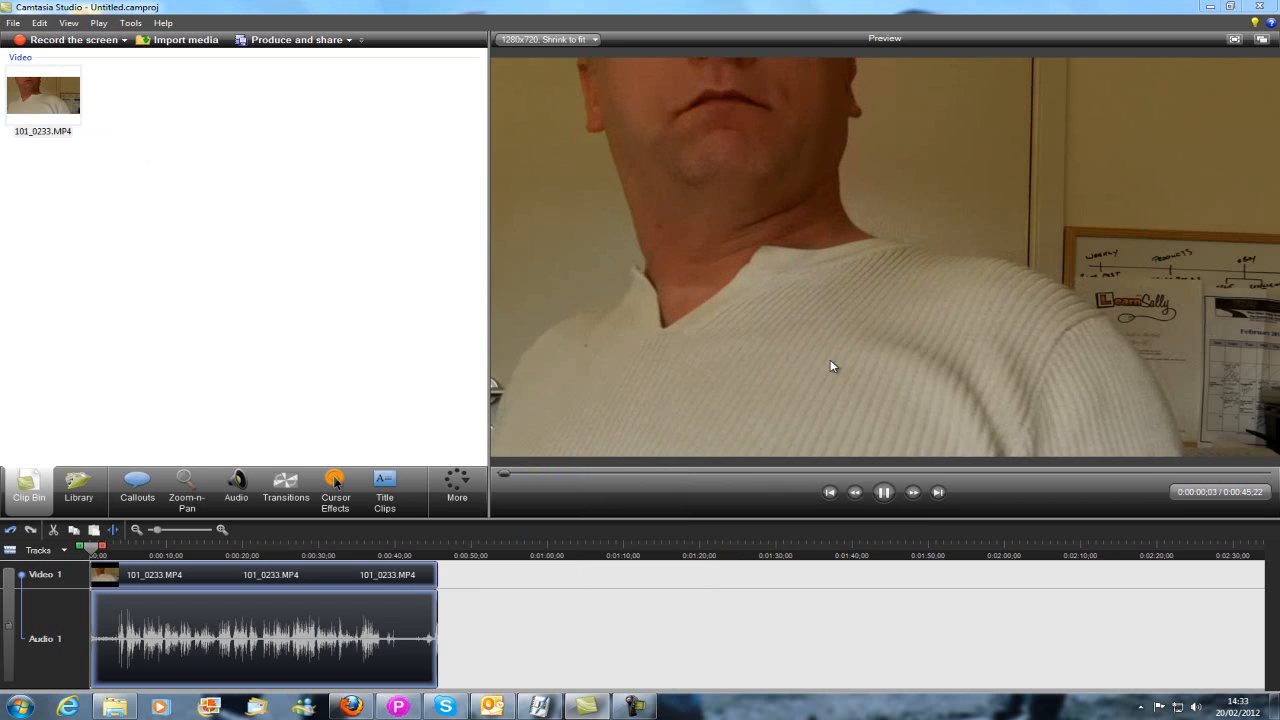
click(882, 498)
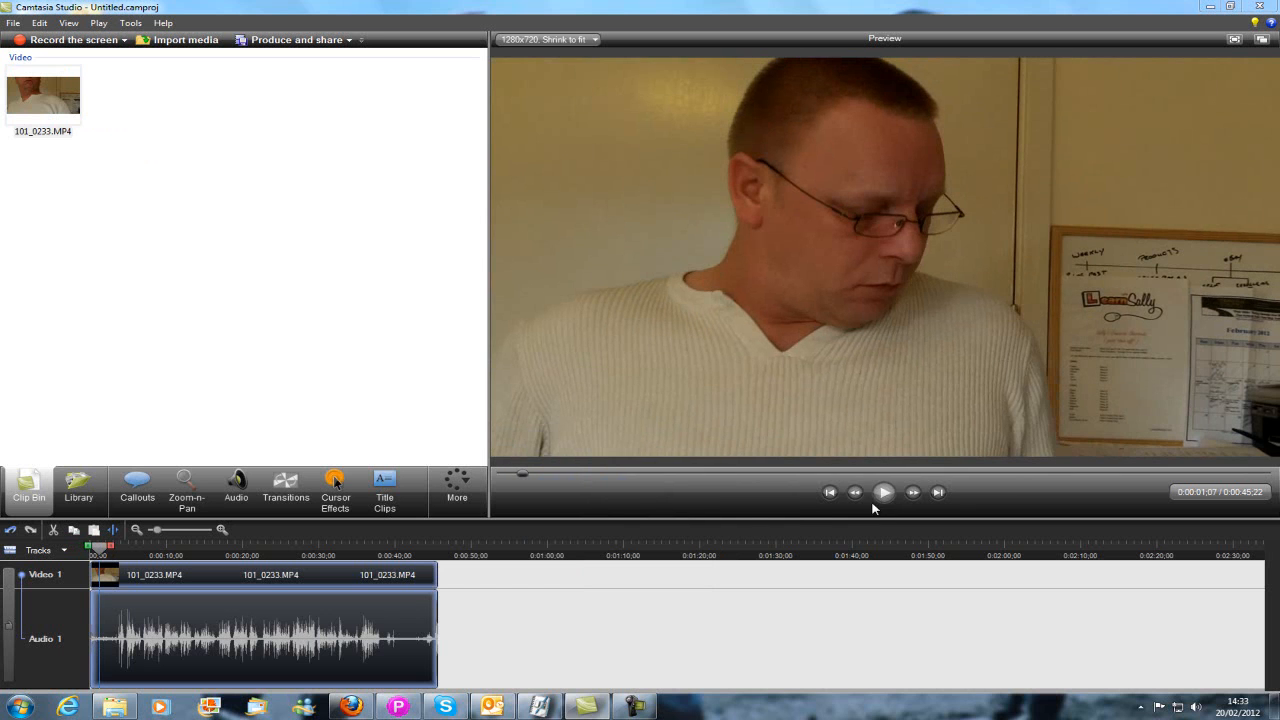
click(830, 494)
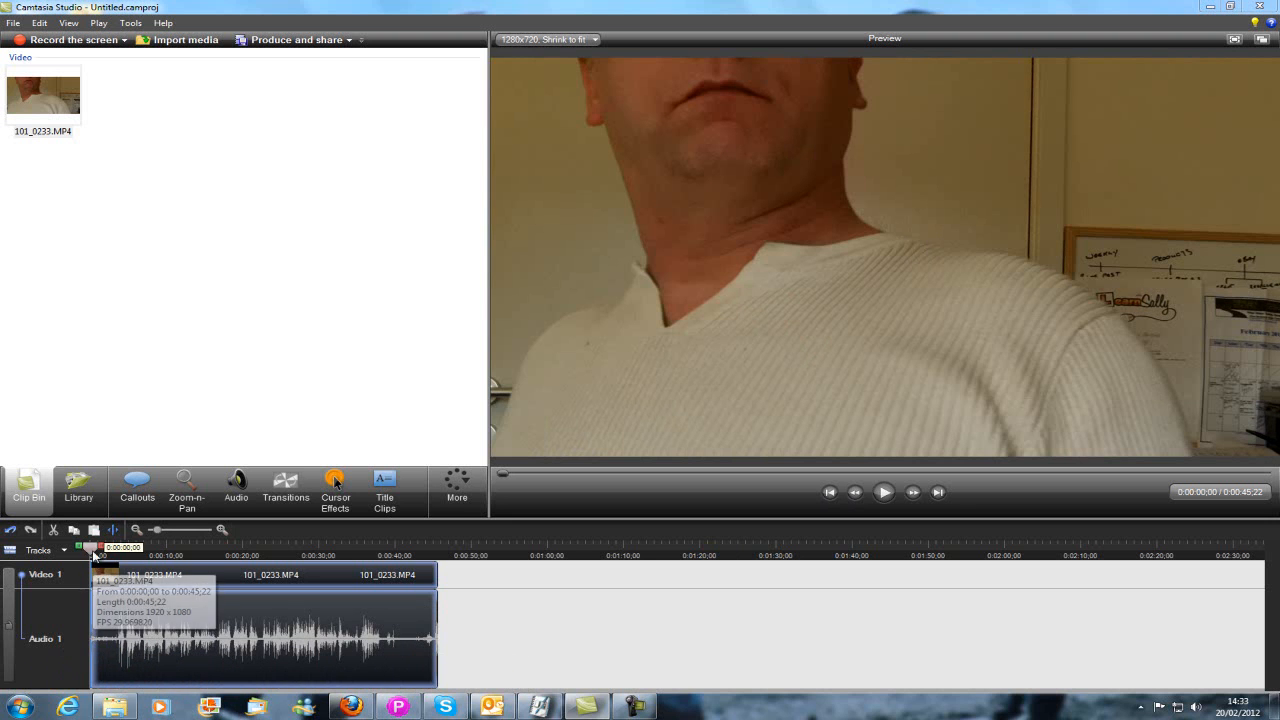
Step: Cut the section from 0:00:00;00 to 0:00:03;06 from the 101_0233 clip, then cut its quiet ending from 0:00:35;03 onward
drag(93, 556, 128, 555)
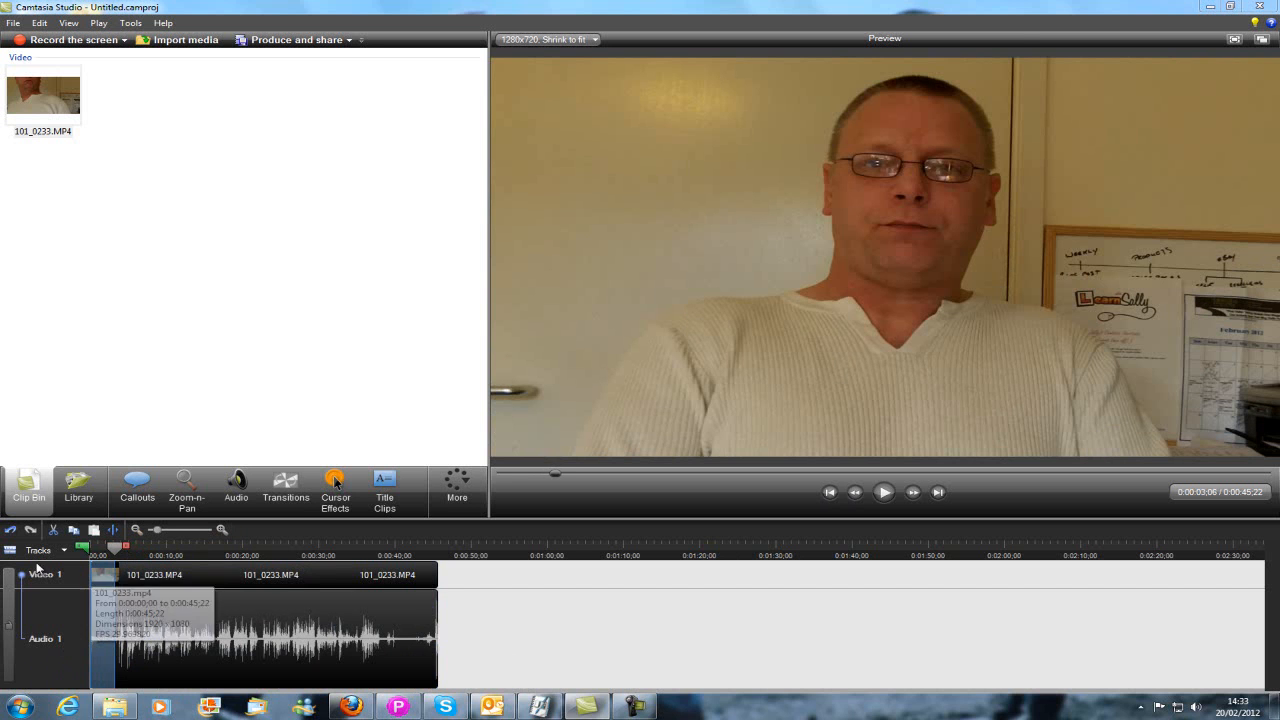
click(53, 530)
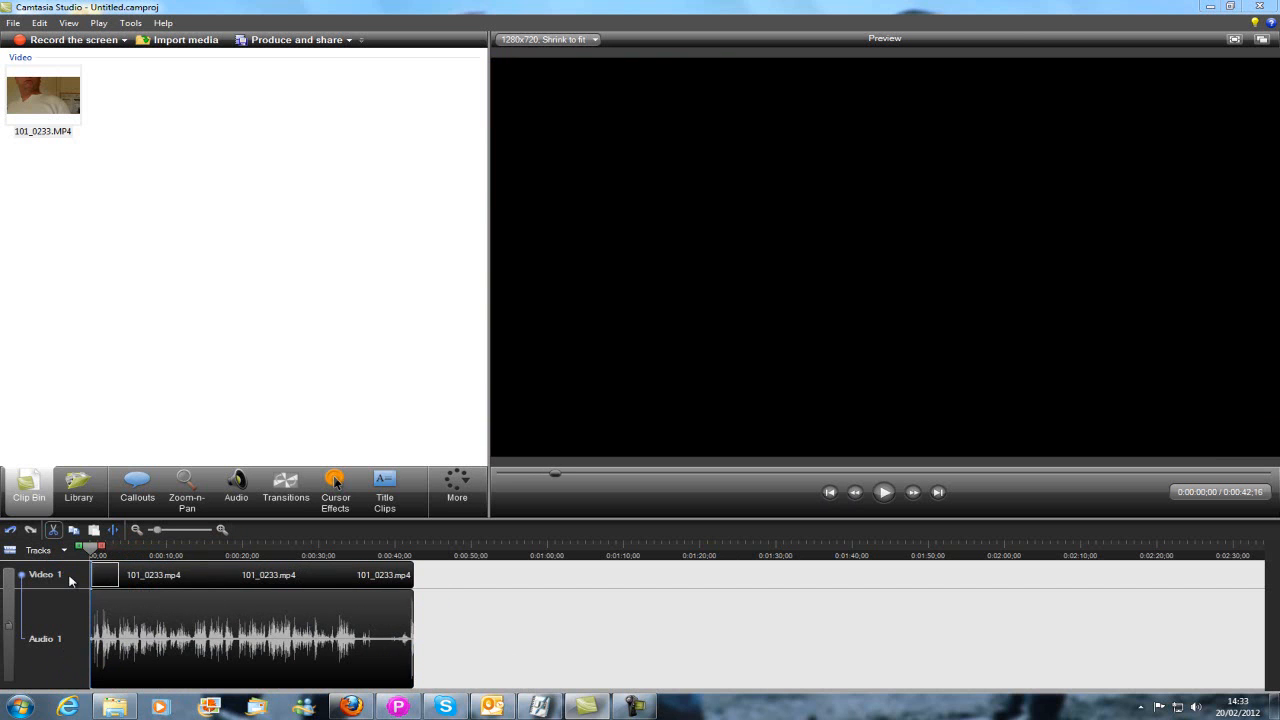
click(360, 553)
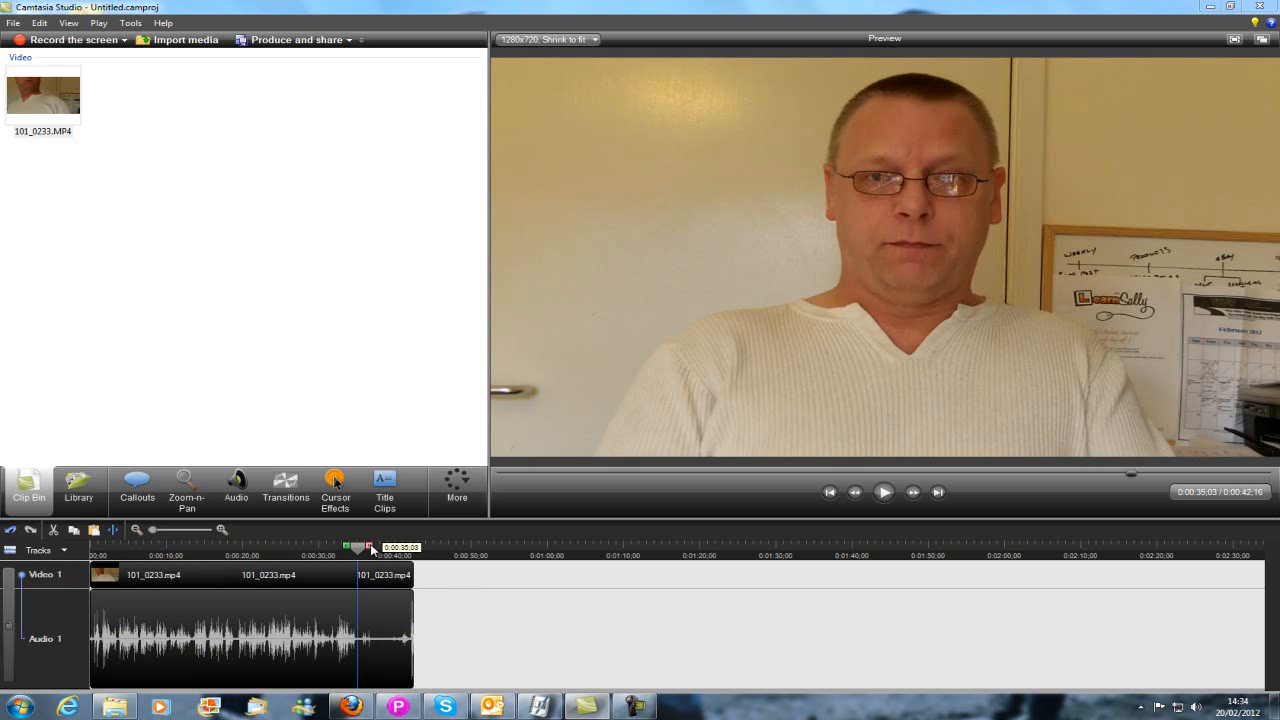
drag(371, 550, 428, 550)
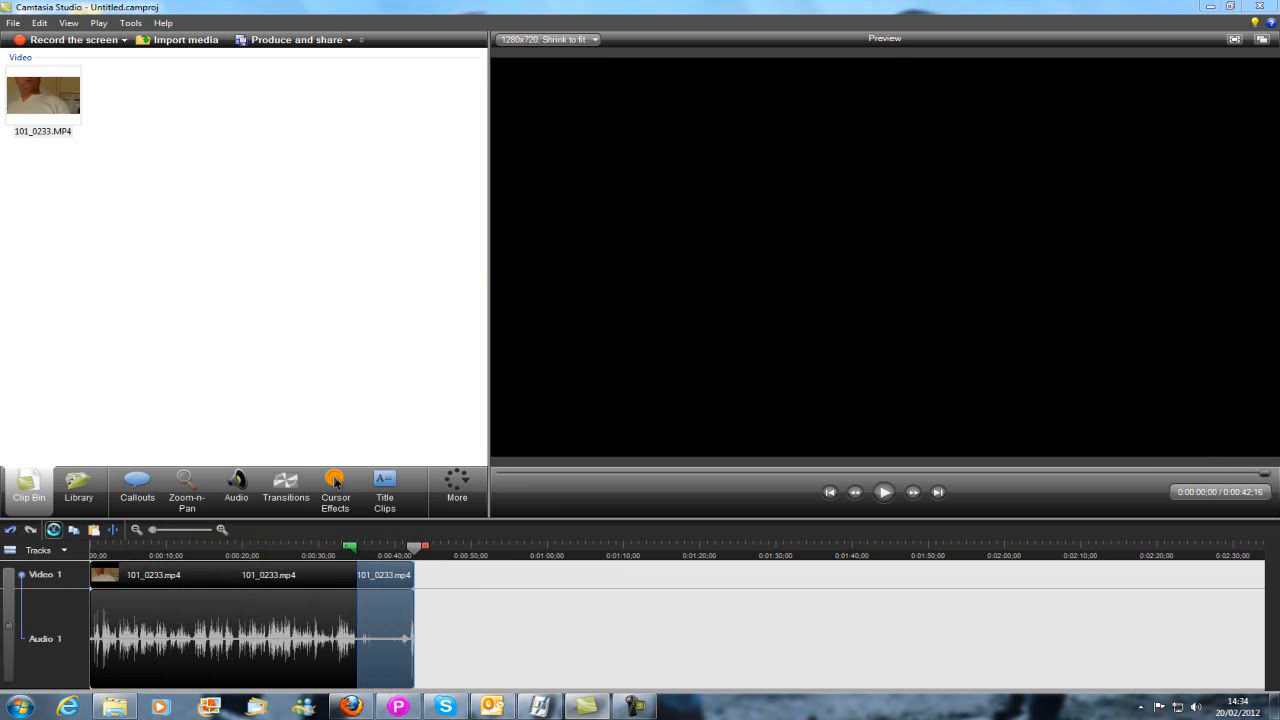
click(53, 529)
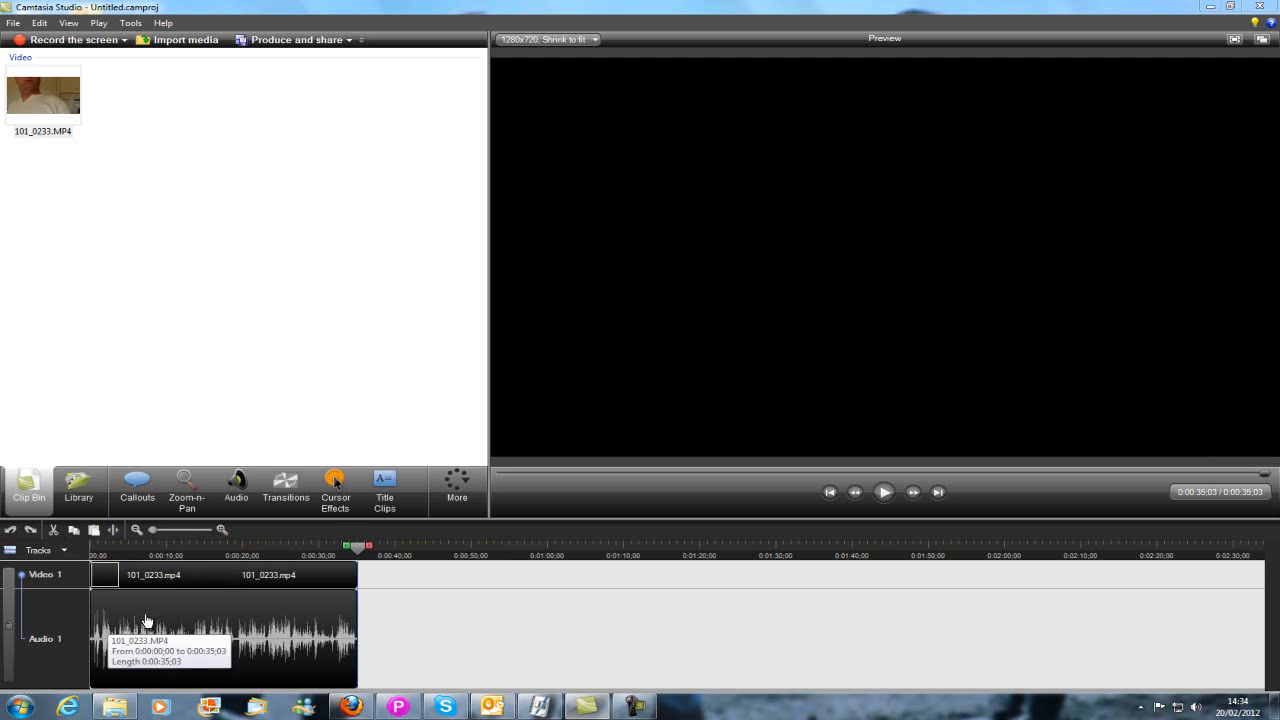
Step: Add a Zoom-n-Pan keyframe at the start of the timeline with its duration set to Instant
click(830, 494)
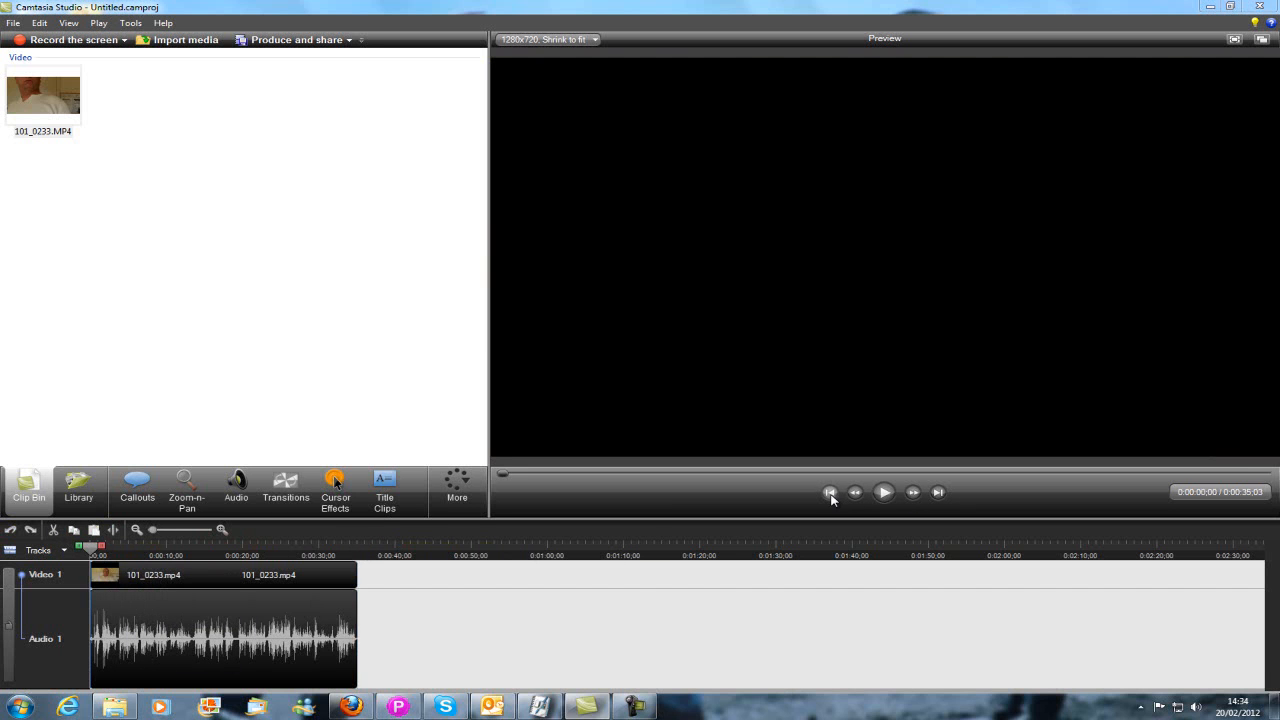
click(186, 495)
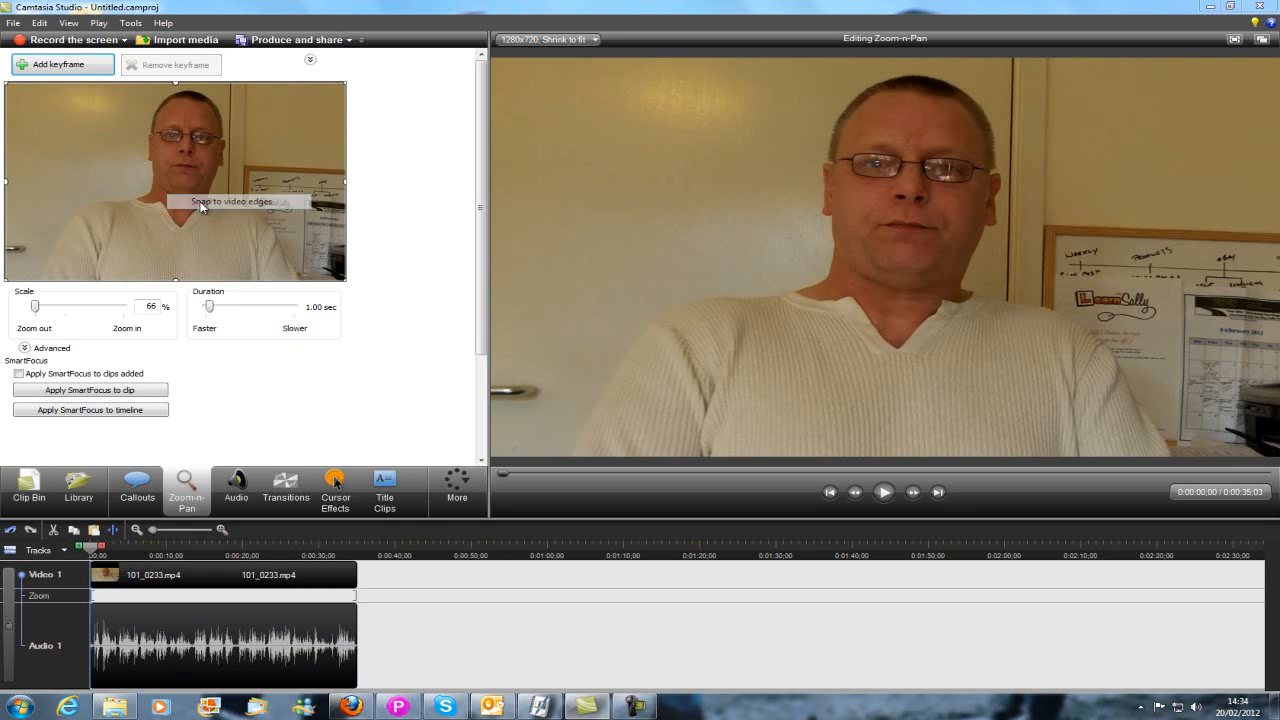
drag(210, 306, 206, 305)
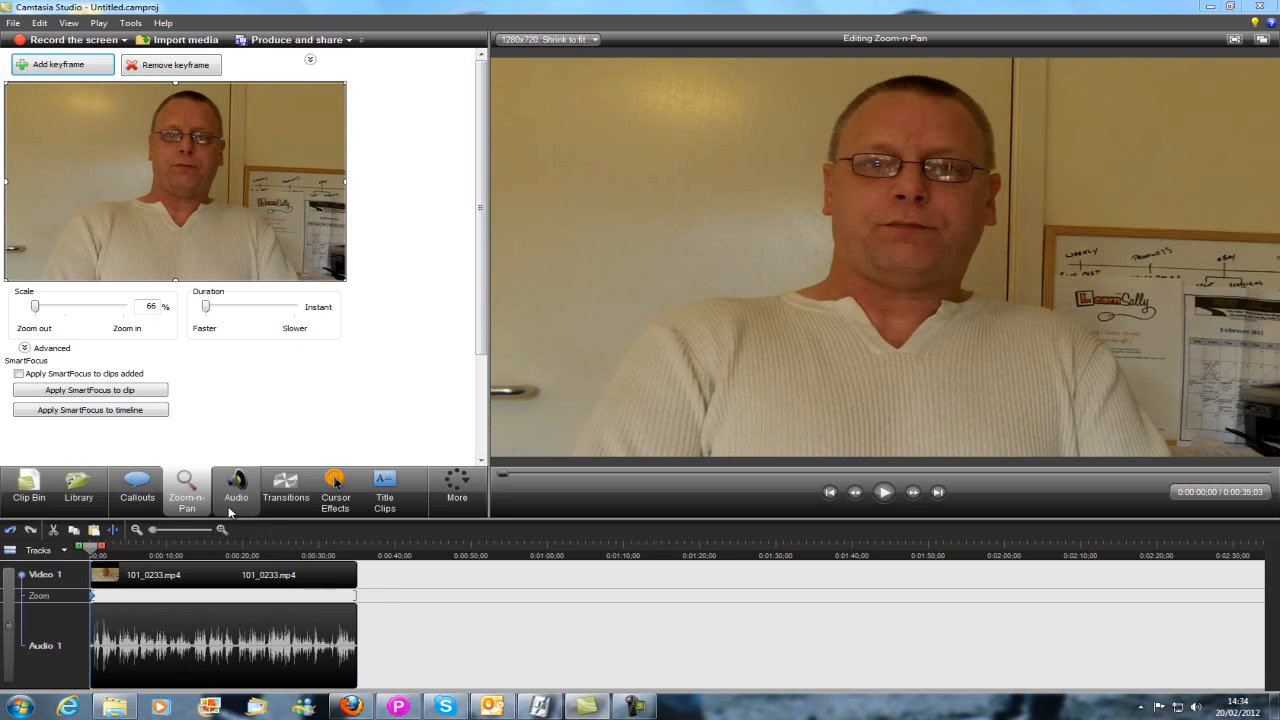
Step: Import the recording snagit demo.camrec into the Clip Bin
click(29, 498)
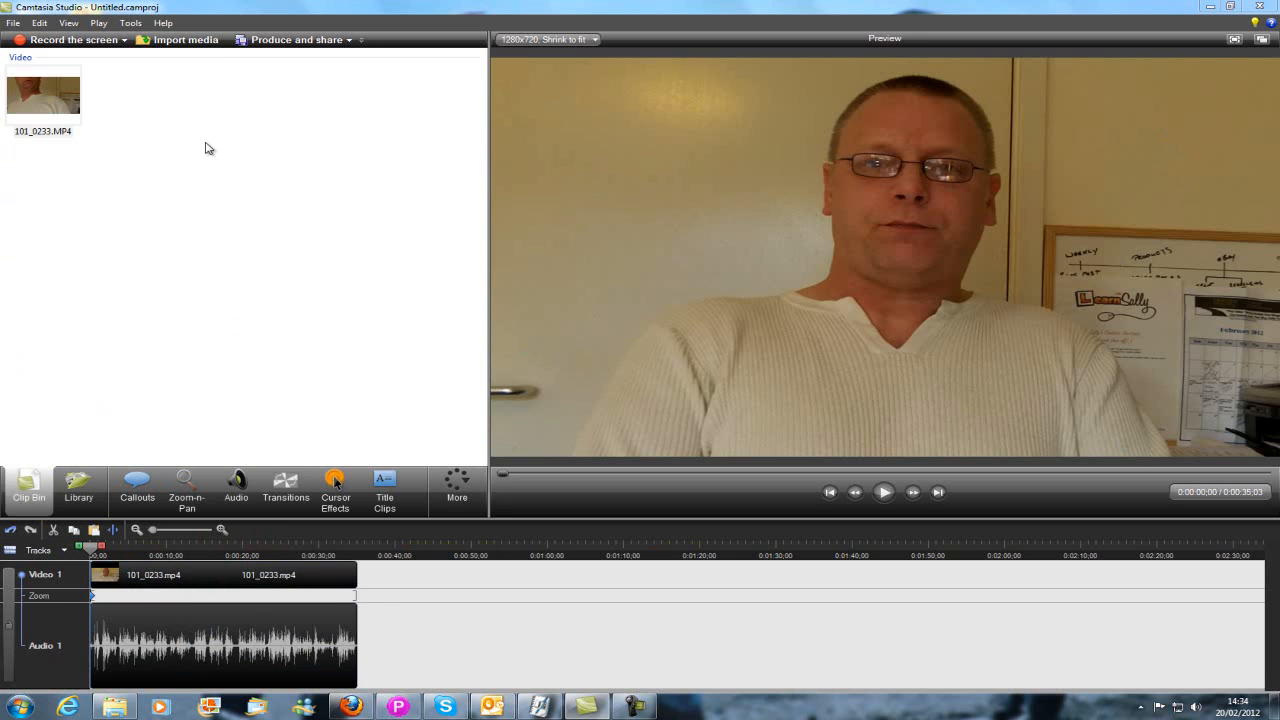
click(176, 42)
click(815, 290)
click(897, 509)
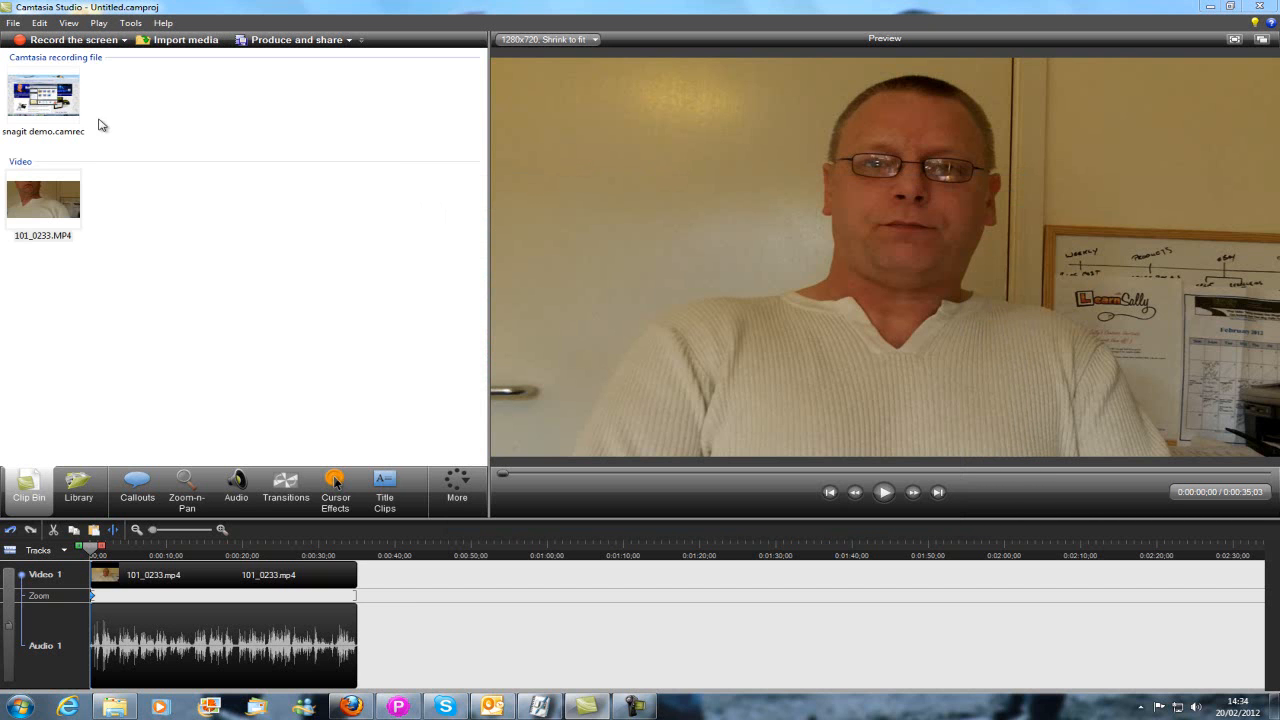
Step: Add snagit demo.camrec to the timeline at the end of the 101_0233 clip, at 0:00:35;03
click(362, 540)
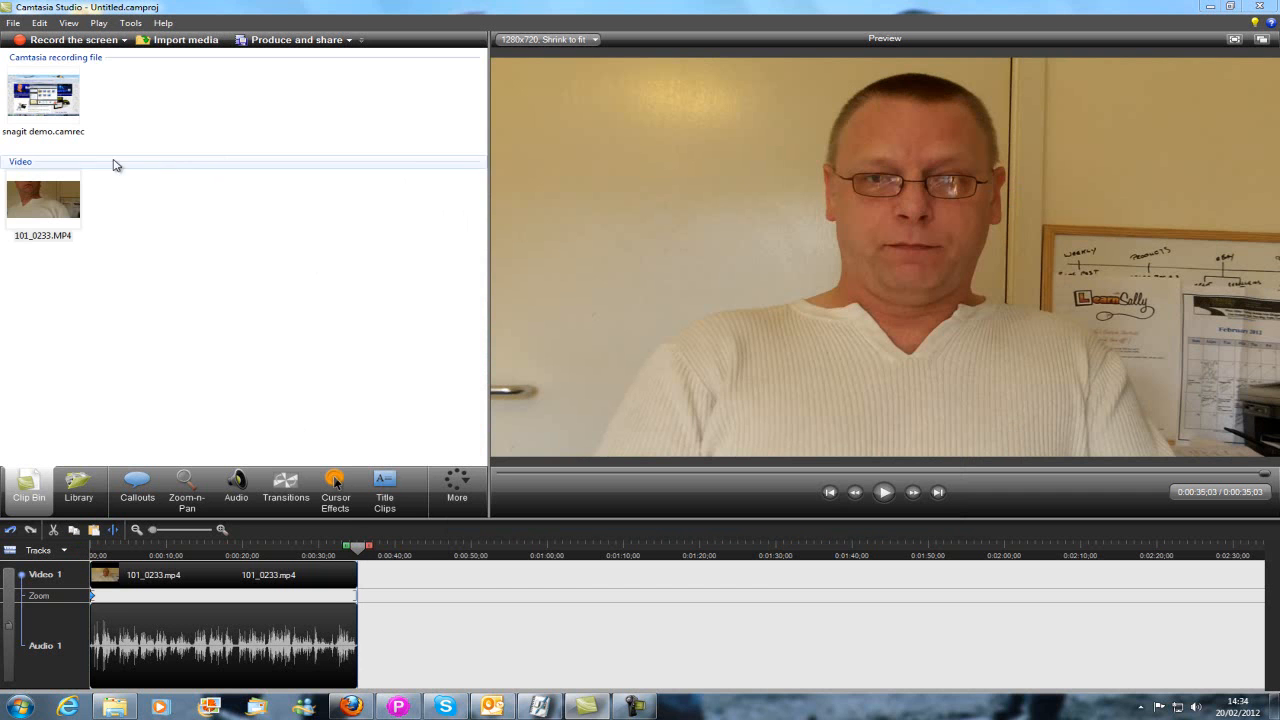
right_click(66, 98)
click(124, 106)
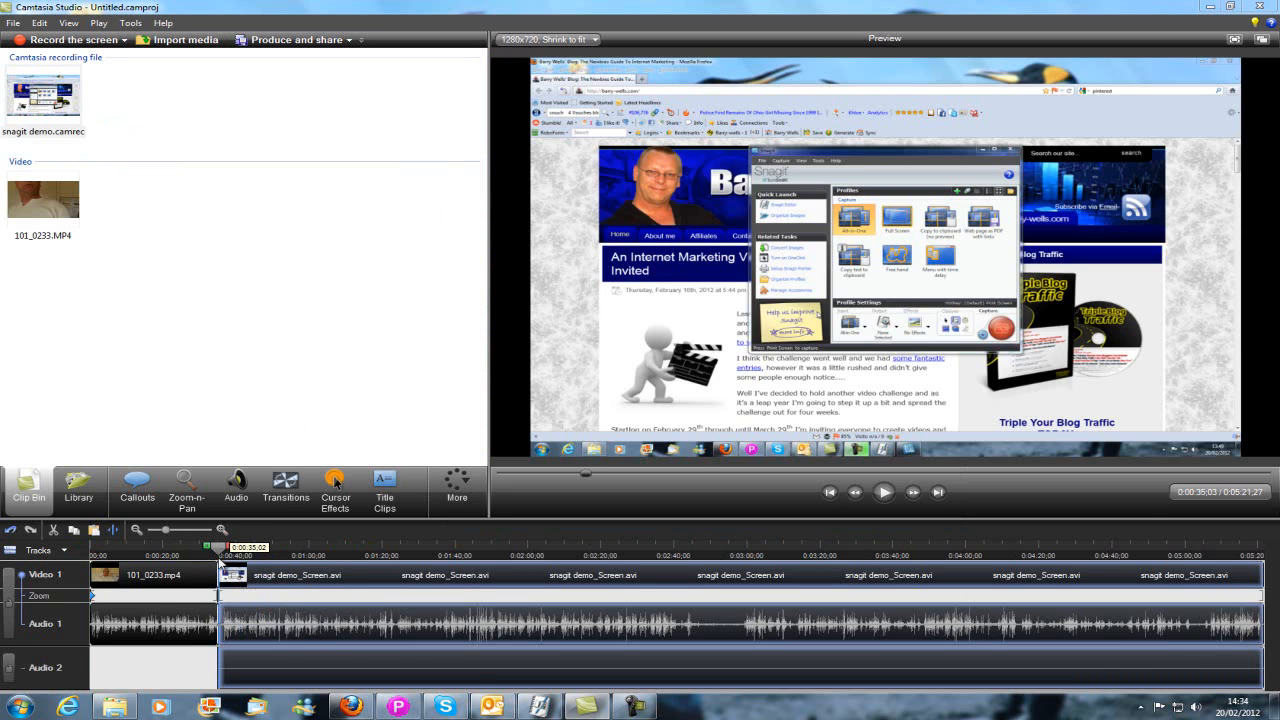
Step: Add an instant Zoom-n-Pan keyframe at the start of the snagit demo clip, scaled to 76% to fill the frame
drag(219, 560, 220, 556)
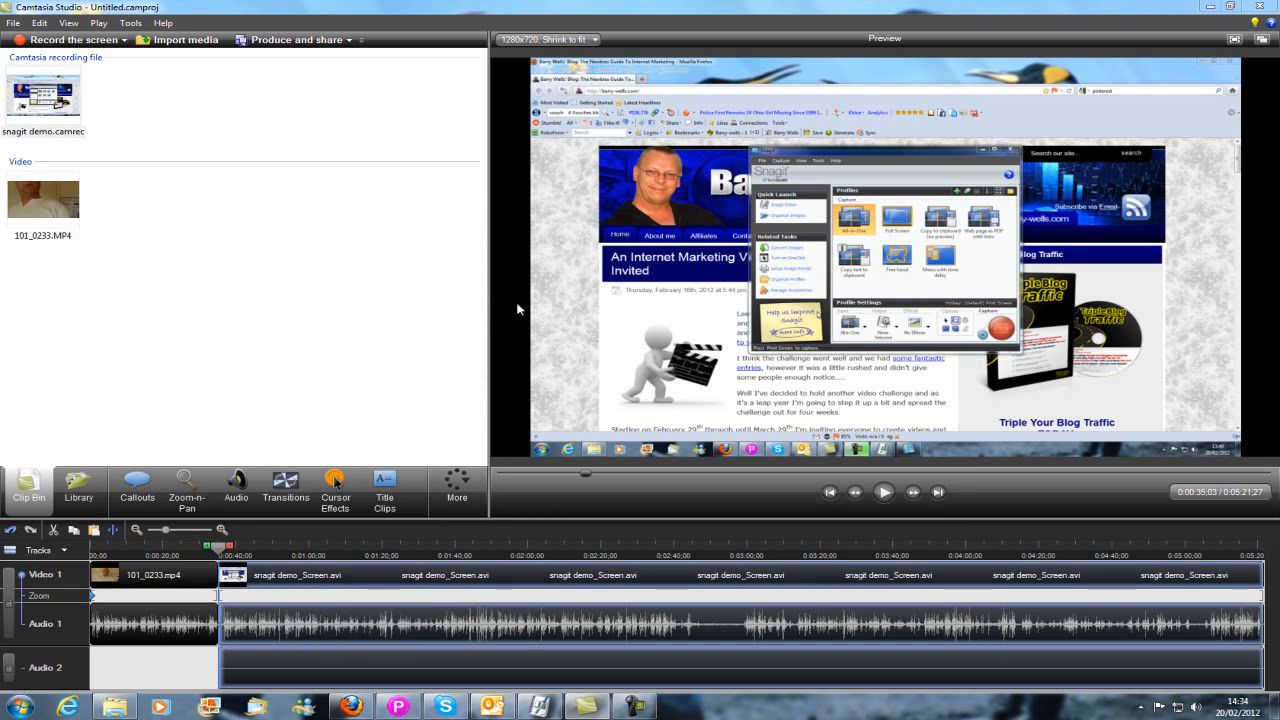
click(186, 488)
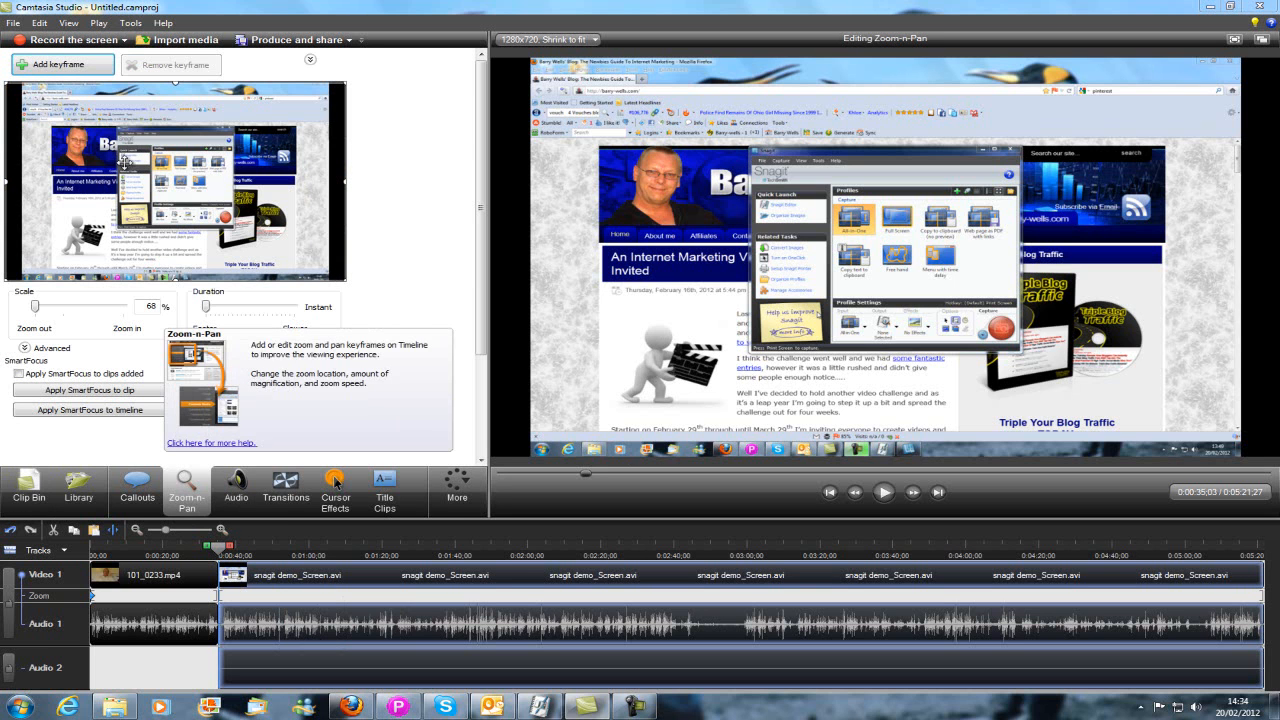
click(176, 192)
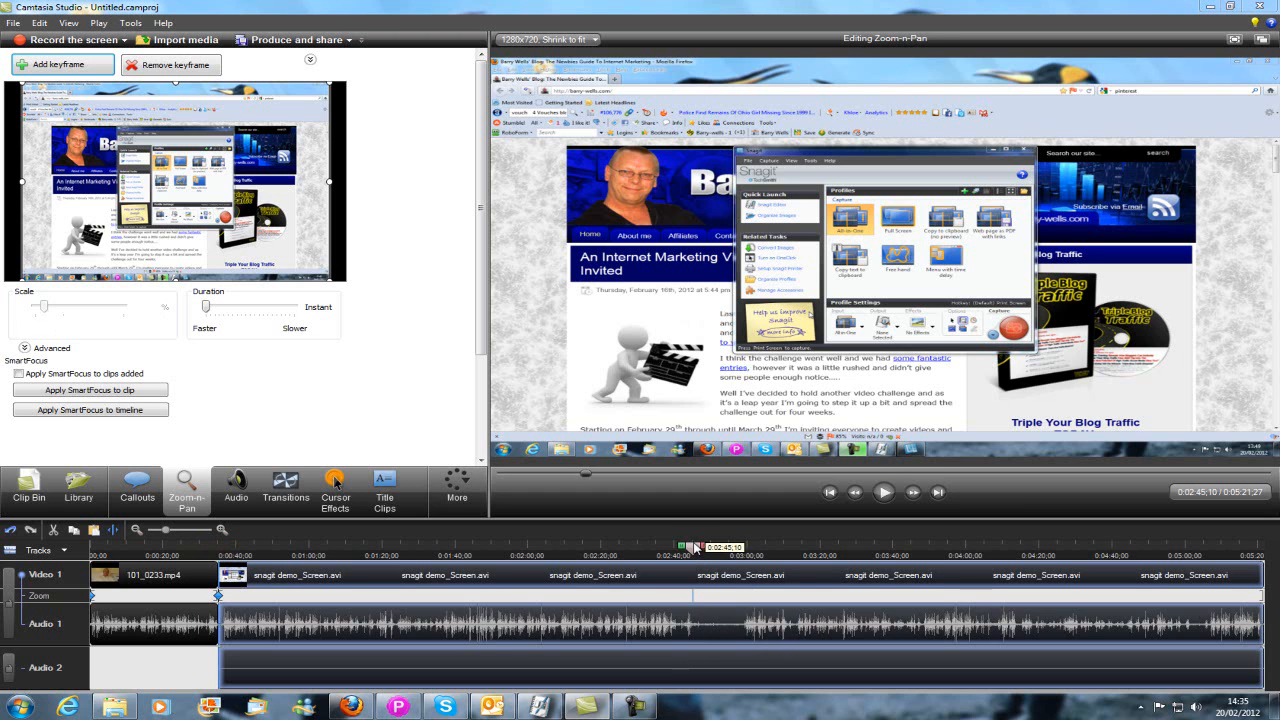
Step: Cut the quiet section from 0:02:45;10 to 0:02:59;10 out of the snagit demo clip and play back across the join
click(705, 551)
drag(705, 548, 750, 549)
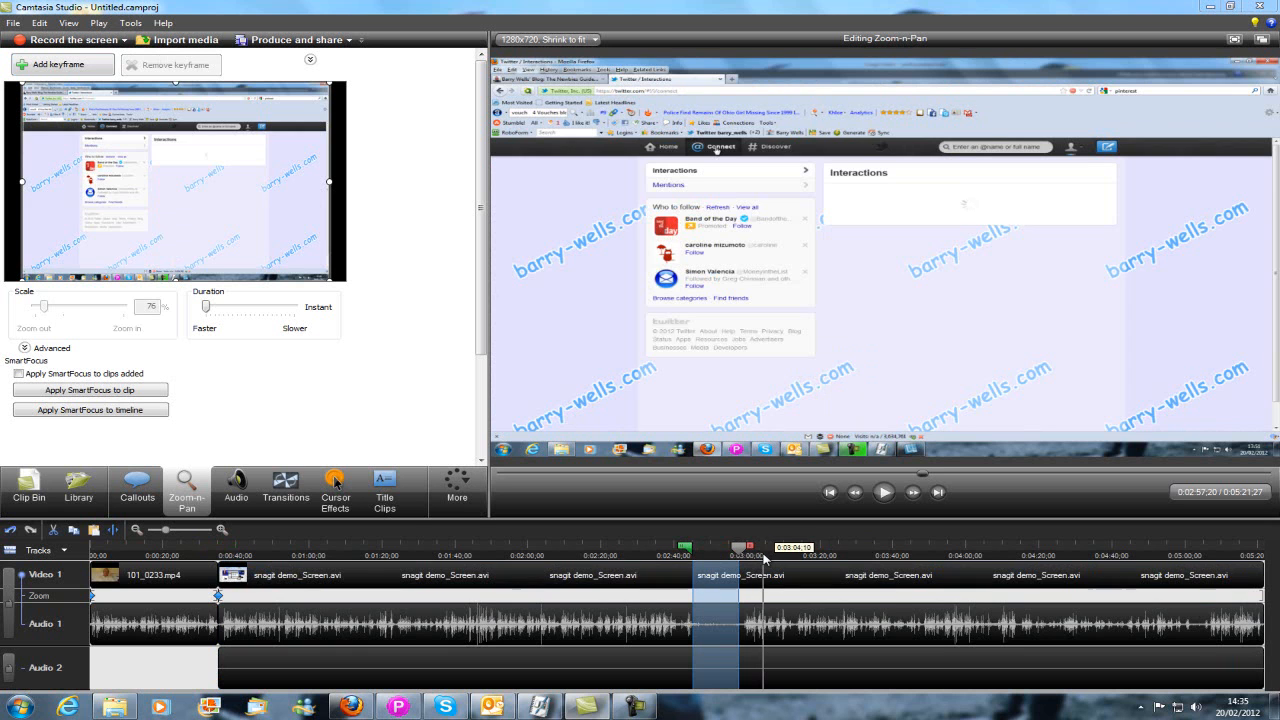
click(752, 550)
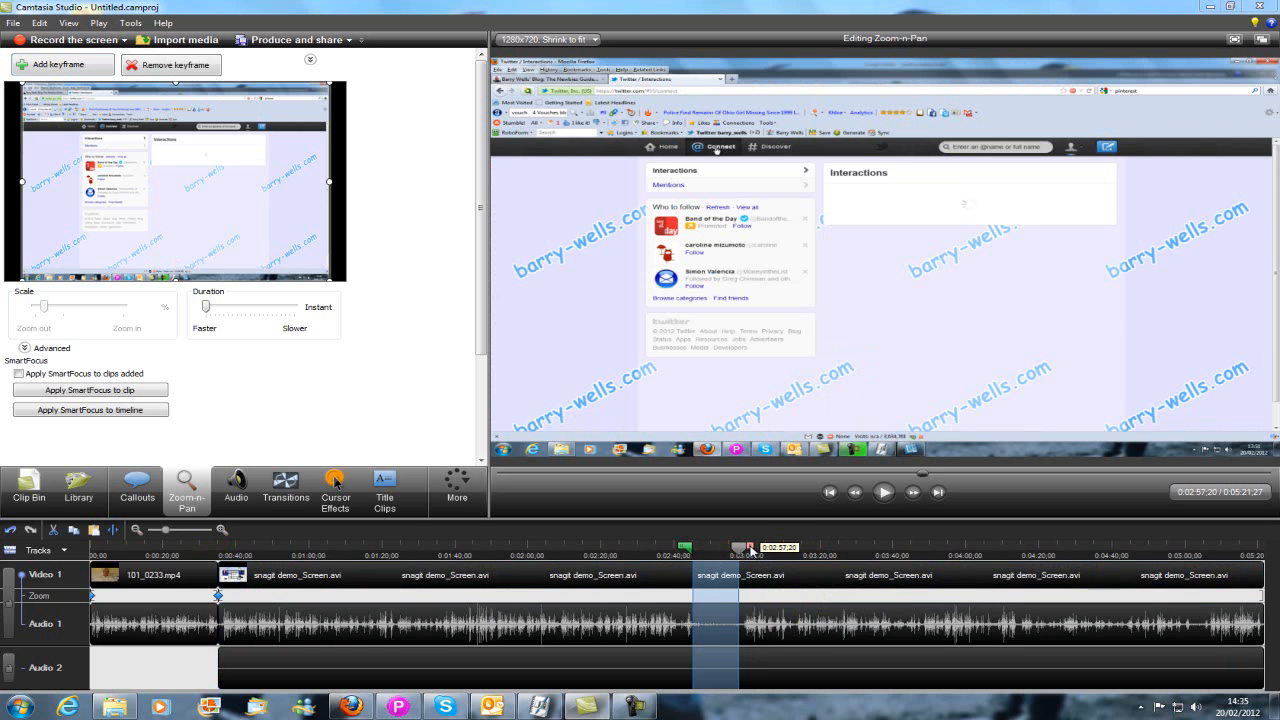
drag(754, 547, 756, 547)
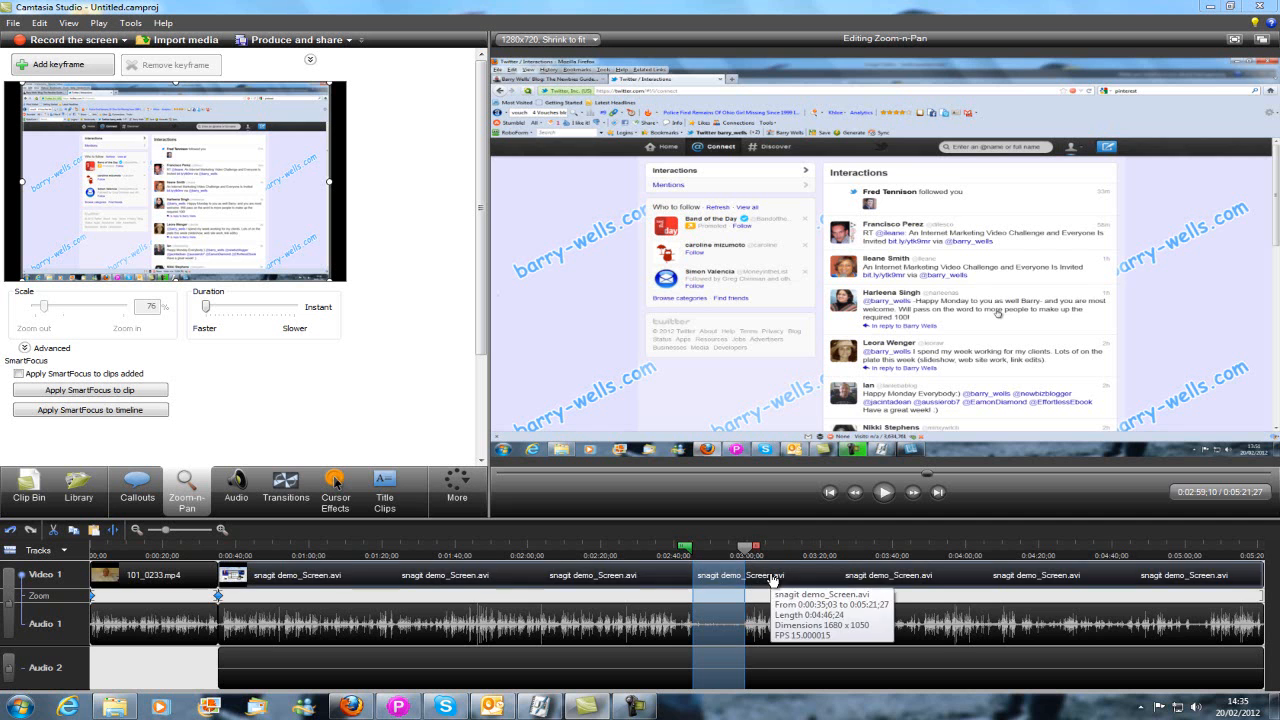
click(53, 530)
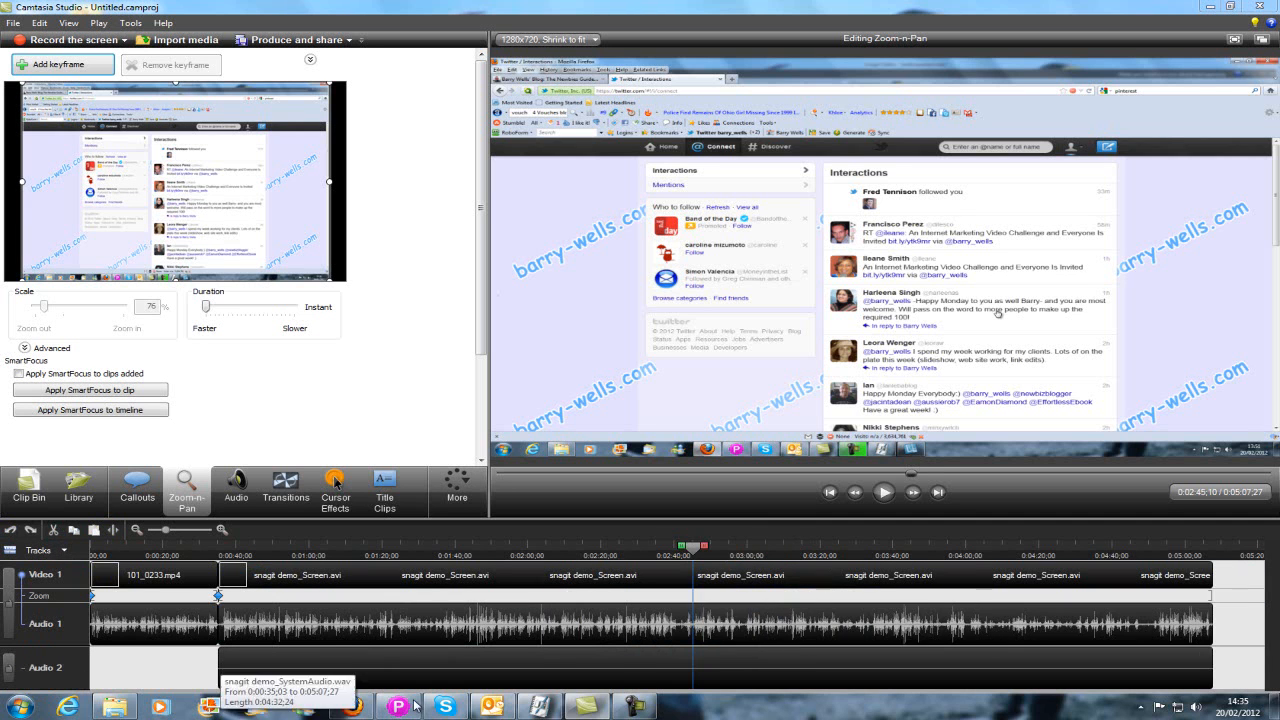
drag(695, 541, 667, 545)
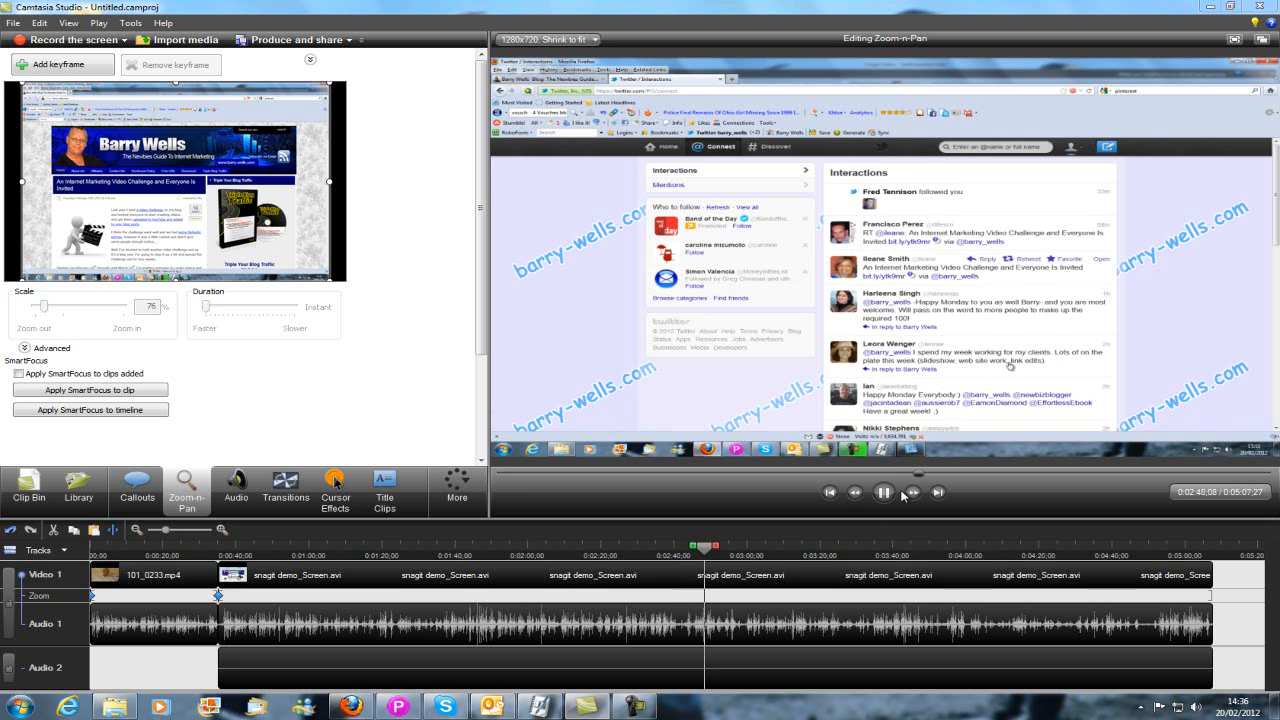
click(883, 498)
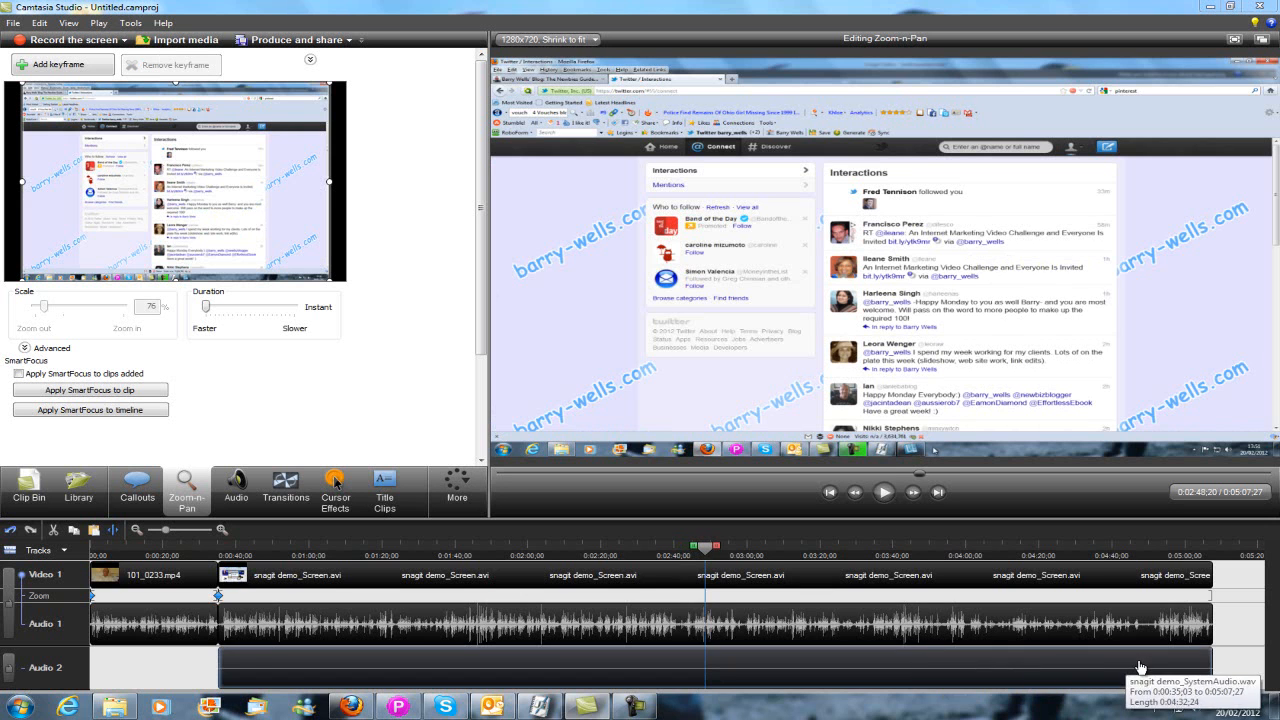
Step: Remove the snagit demo system audio clip on the Audio 2 track from the timeline
click(1141, 554)
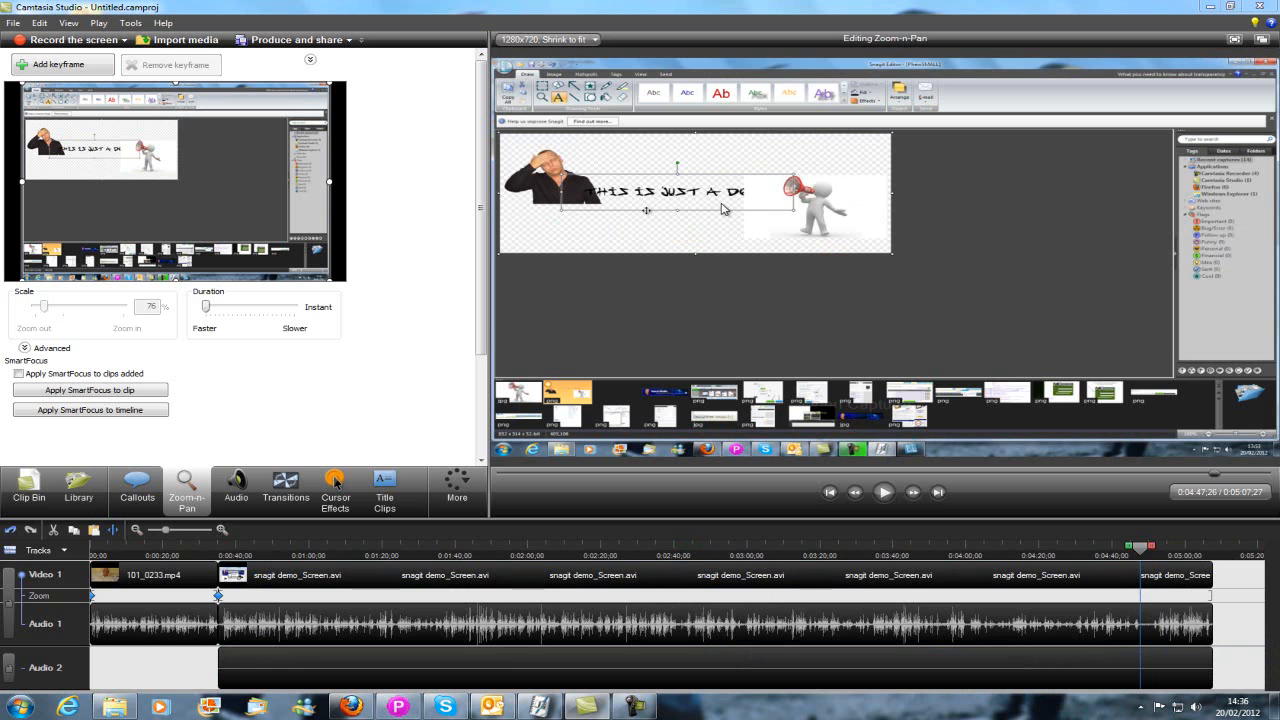
right_click(926, 673)
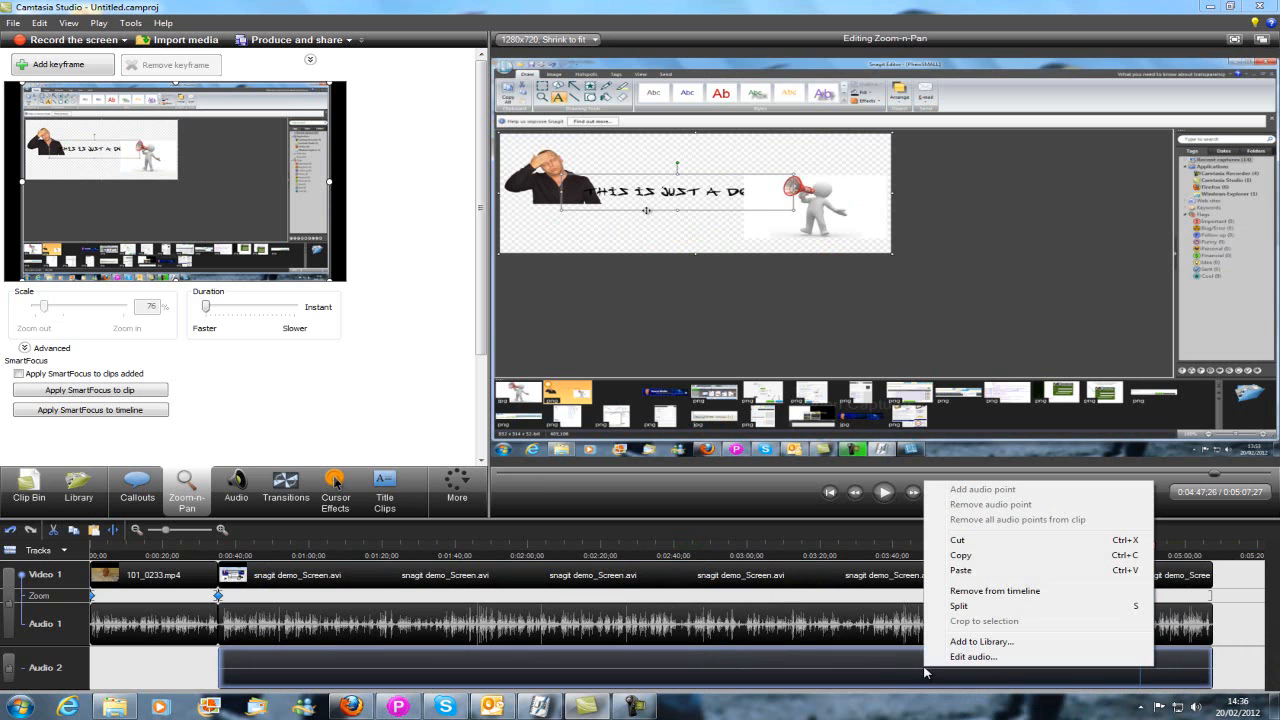
click(958, 590)
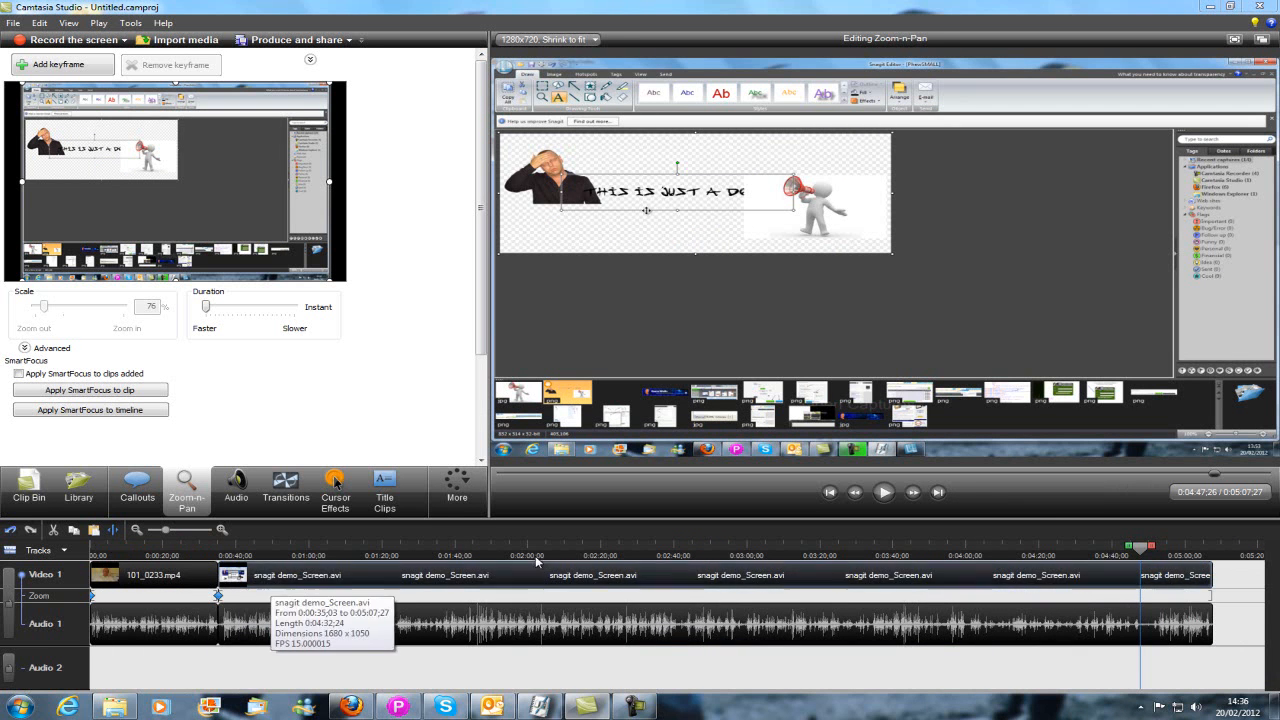
Step: Insert the Target Blue background image from the Library's Target Blue folder at the very start of the timeline
click(830, 493)
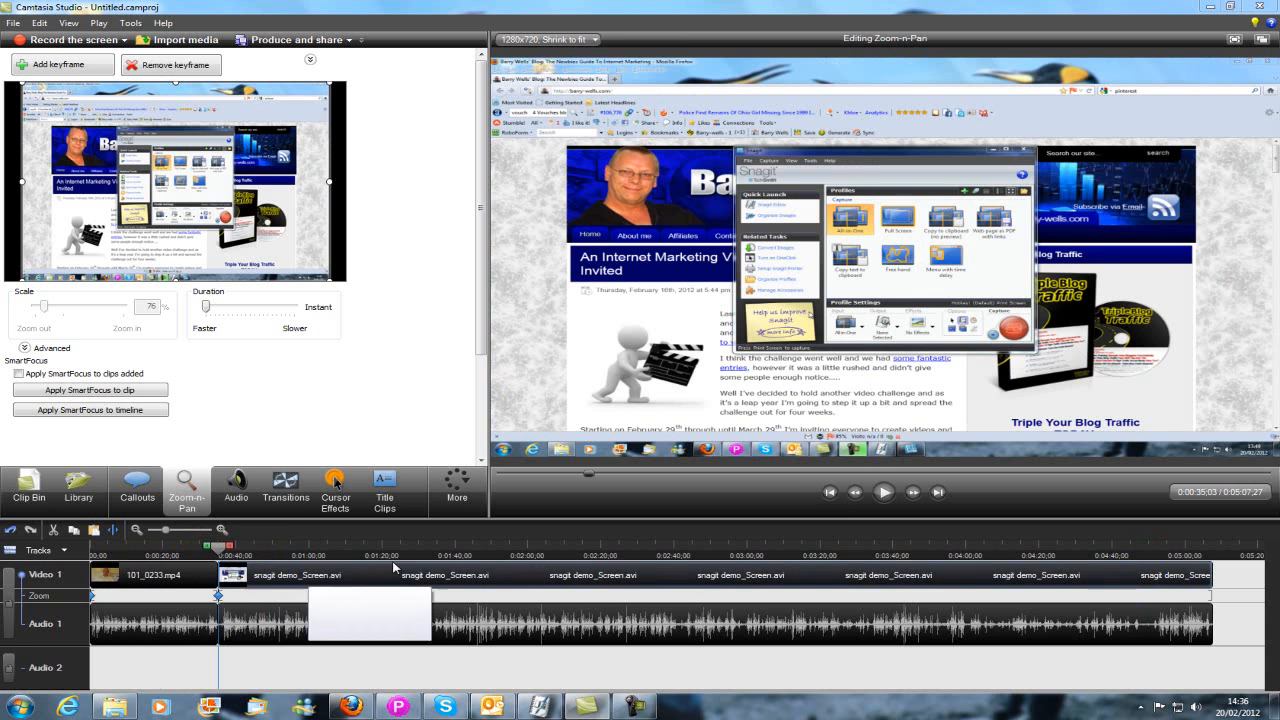
click(830, 493)
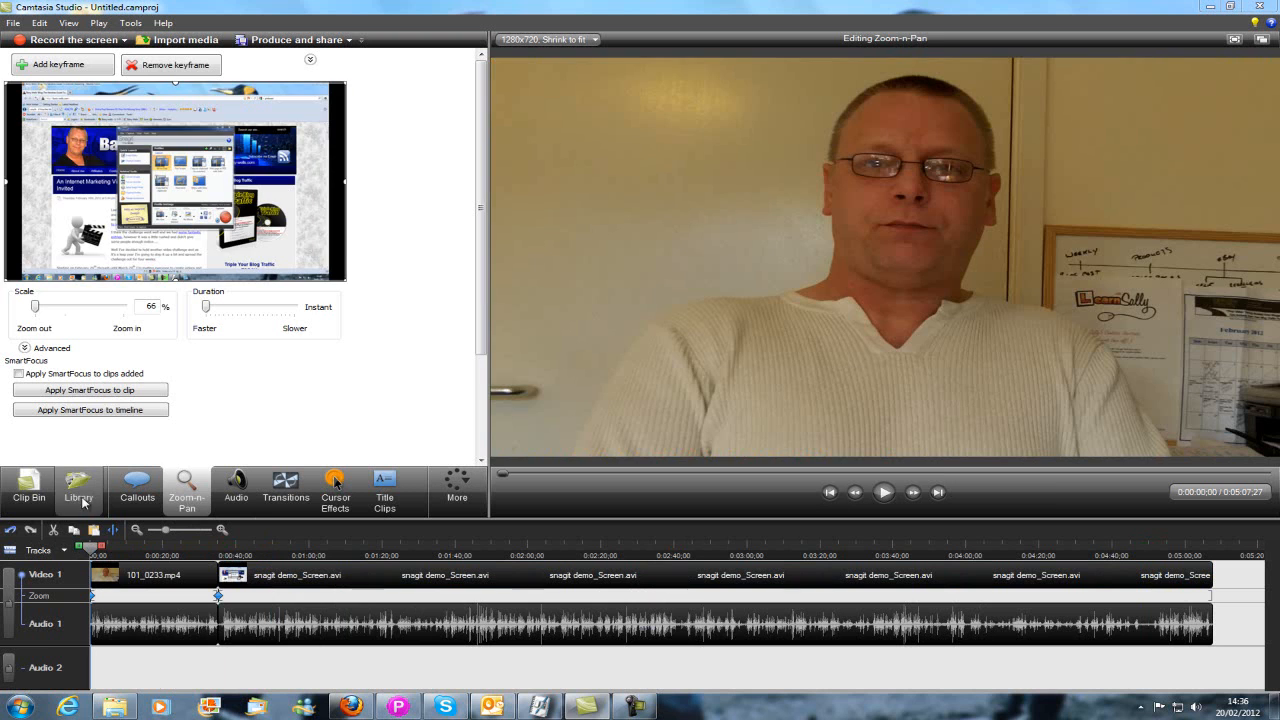
click(78, 497)
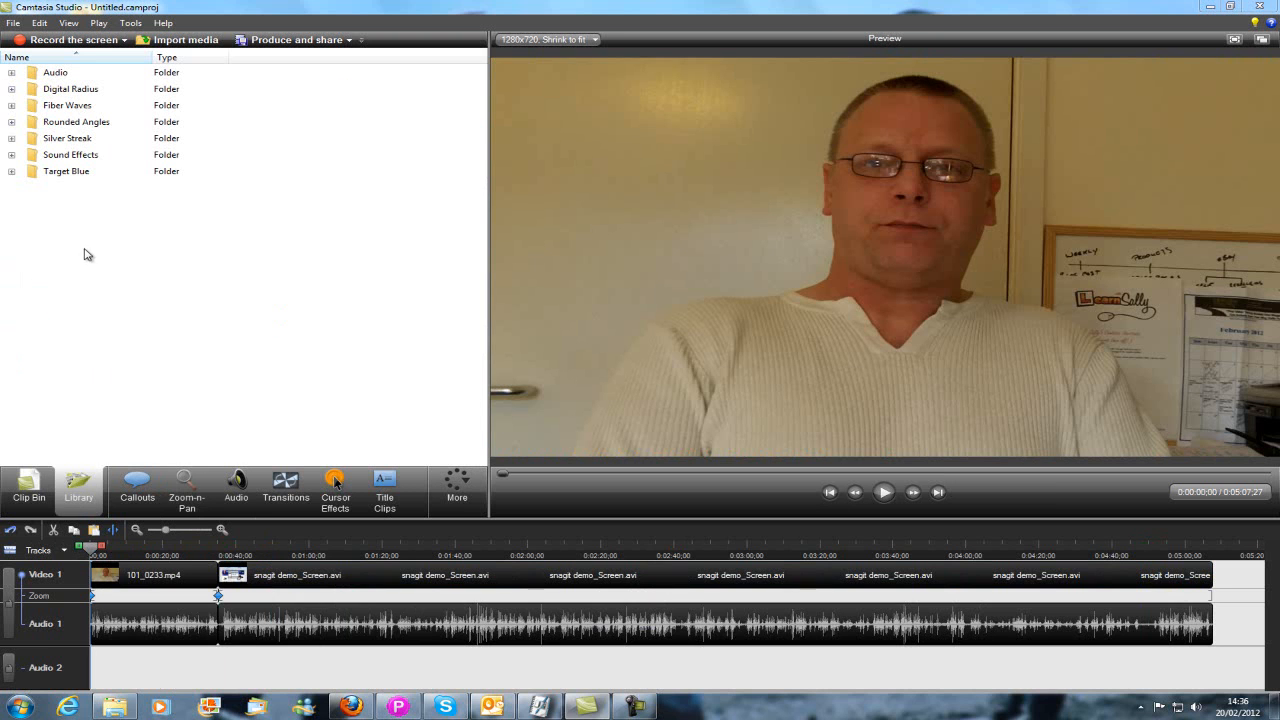
click(11, 172)
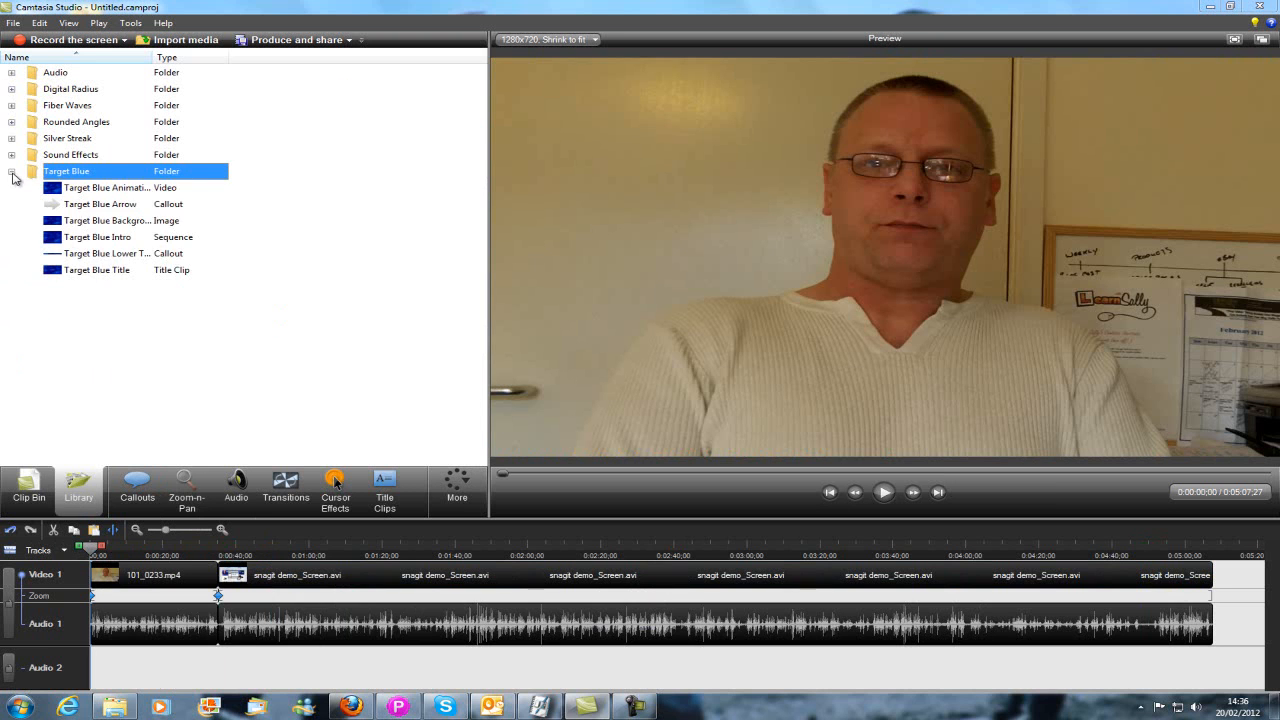
right_click(168, 224)
click(211, 232)
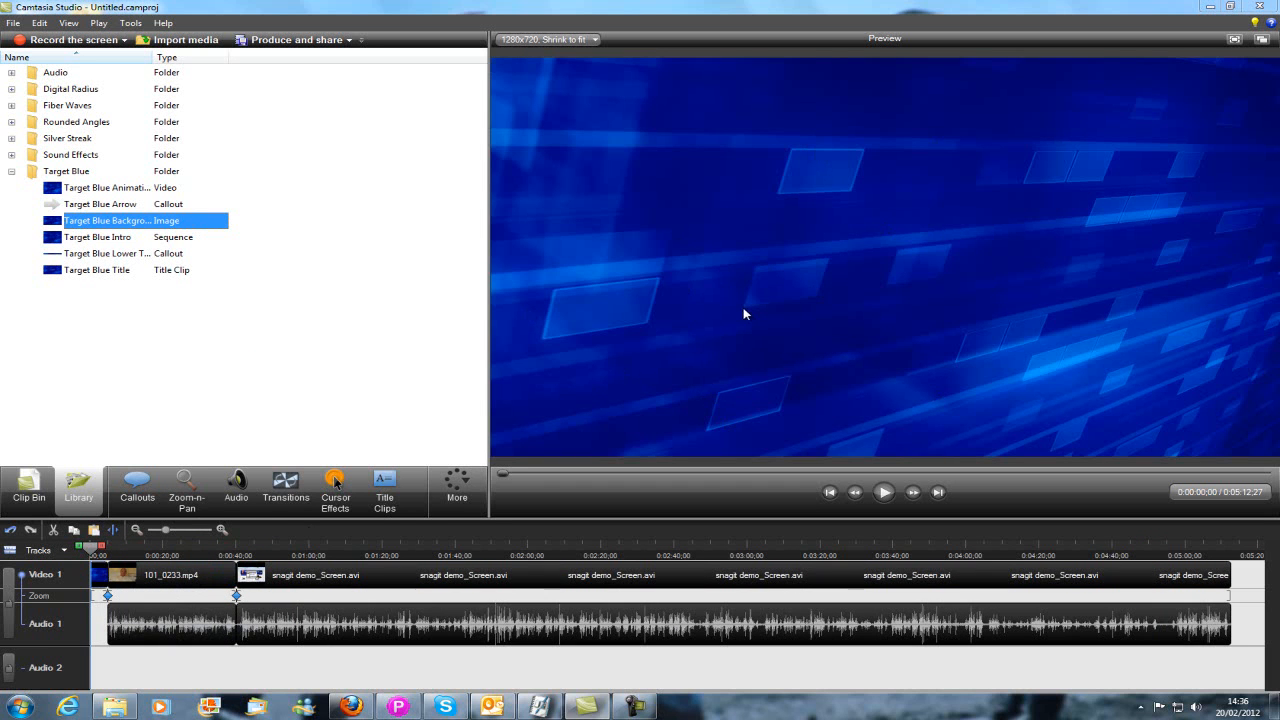
Step: Start an image callout at the beginning of the timeline and browse to the Pictures > Self Images folder on the Iomega HDD (F:) drive
click(140, 488)
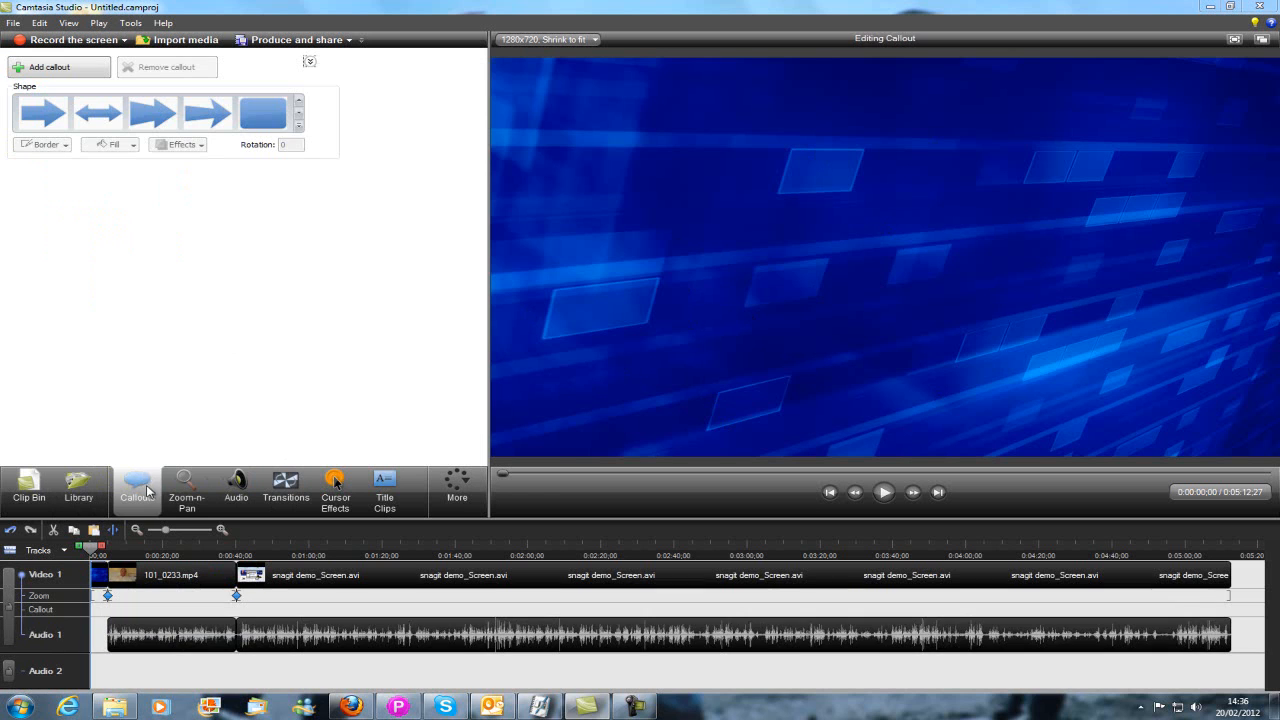
click(299, 125)
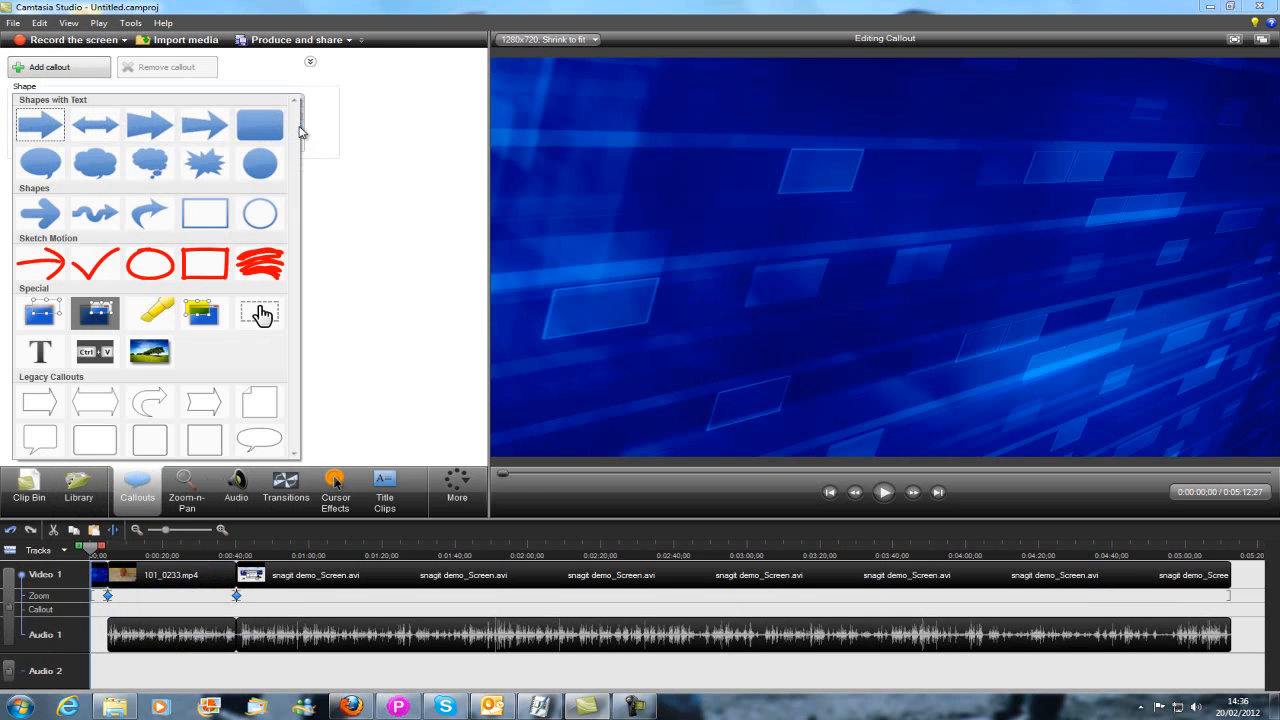
click(149, 351)
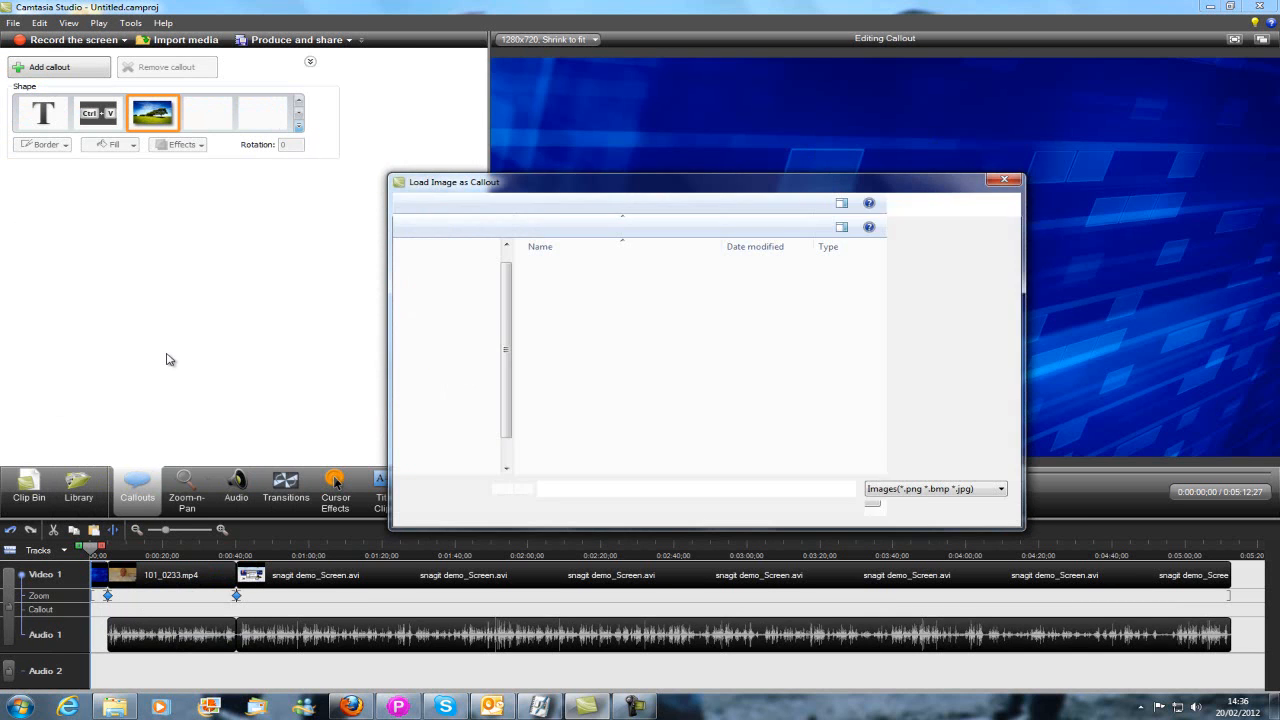
click(462, 467)
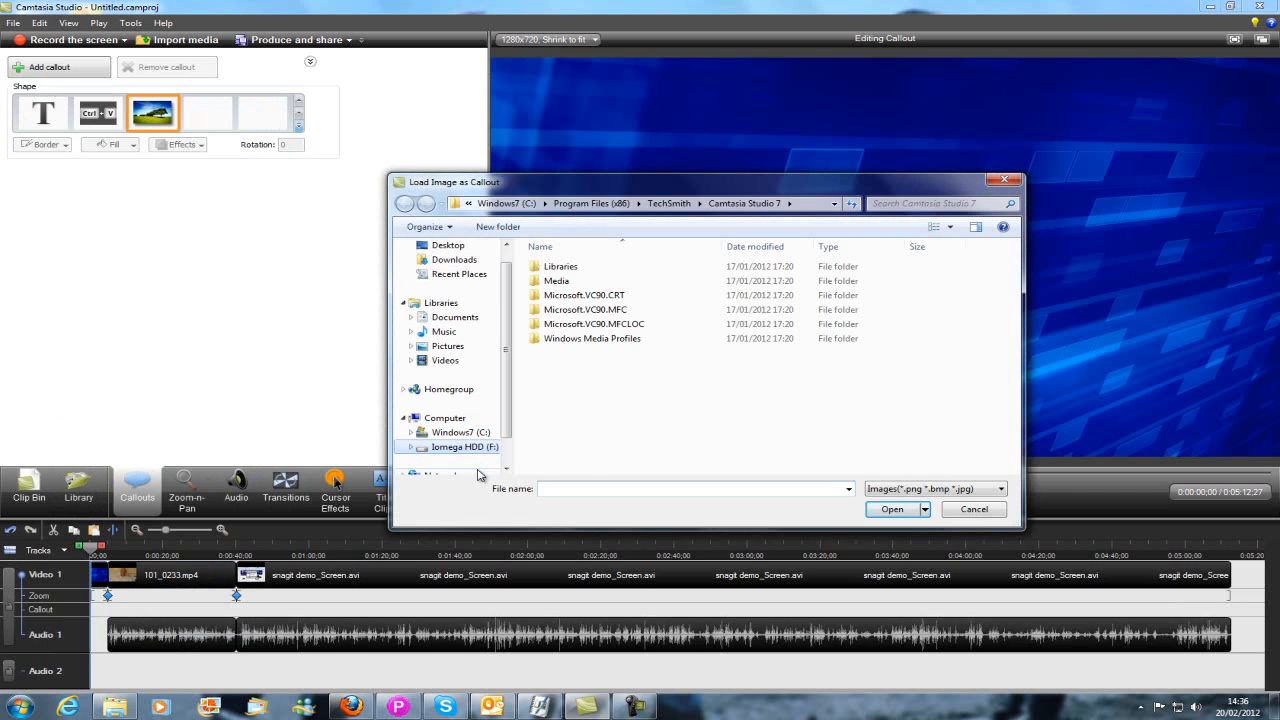
scroll(614, 457, down, 5)
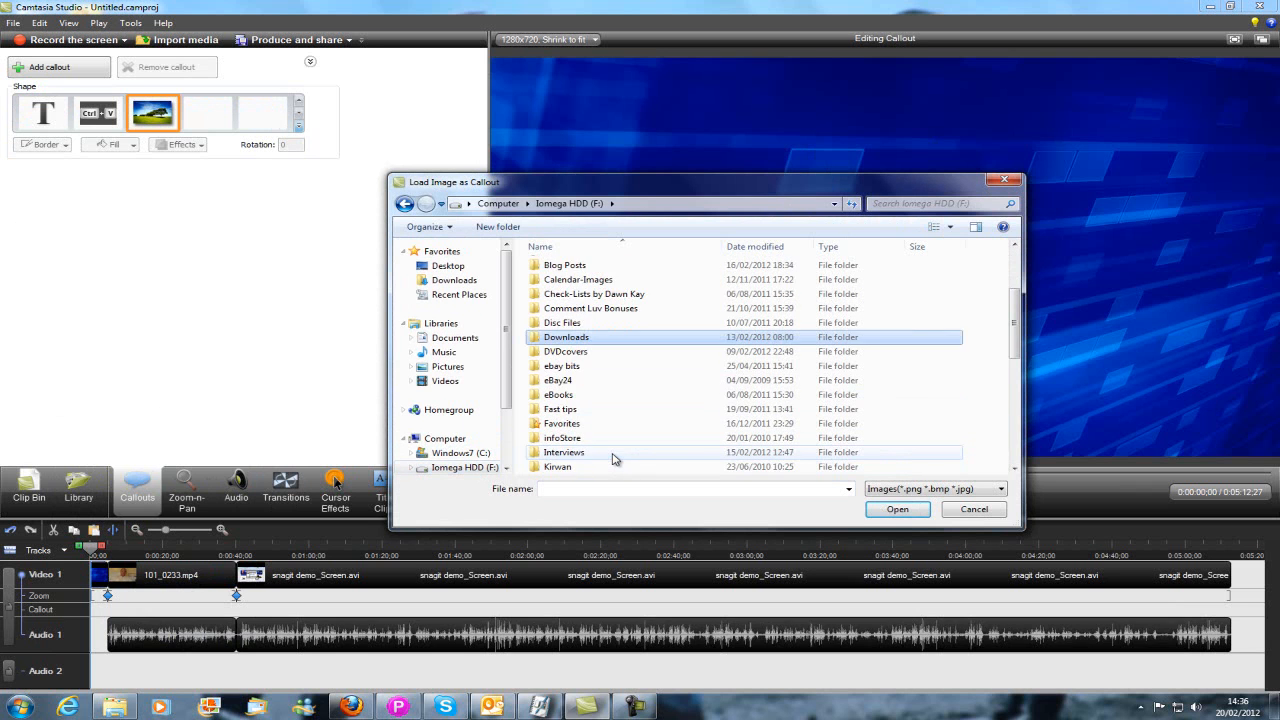
scroll(614, 457, down, 2)
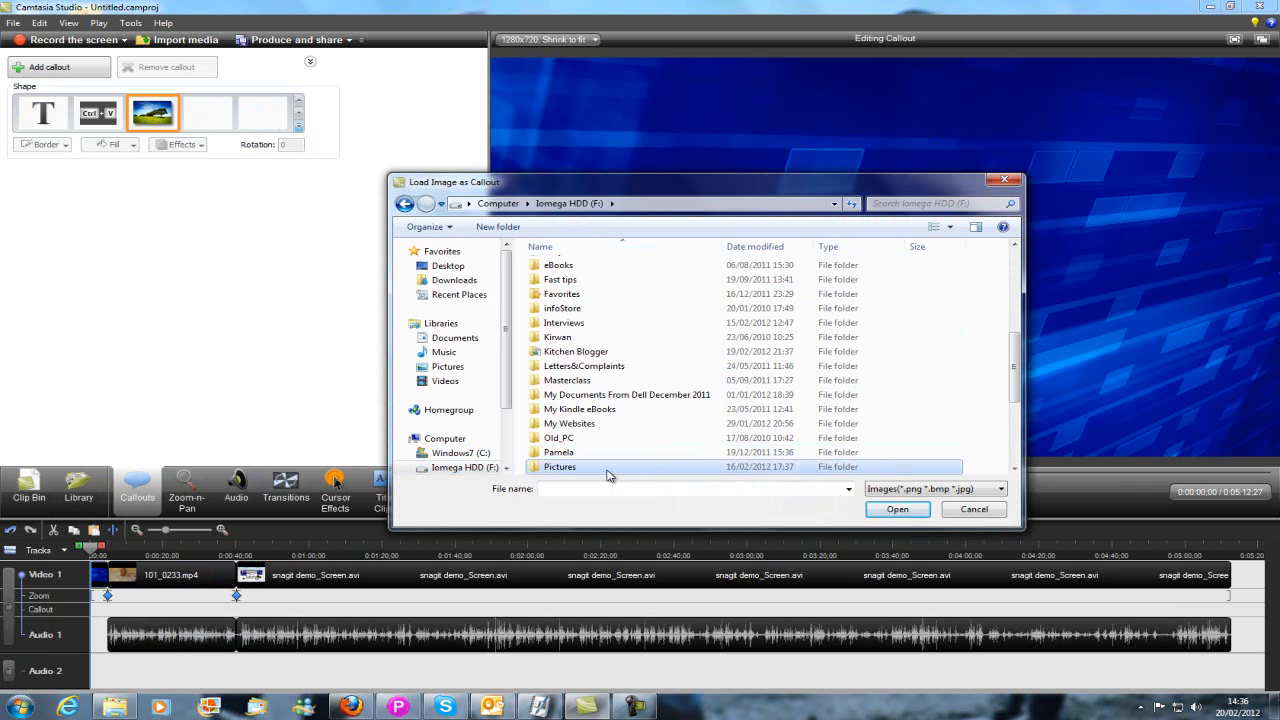
double_click(610, 467)
double_click(945, 378)
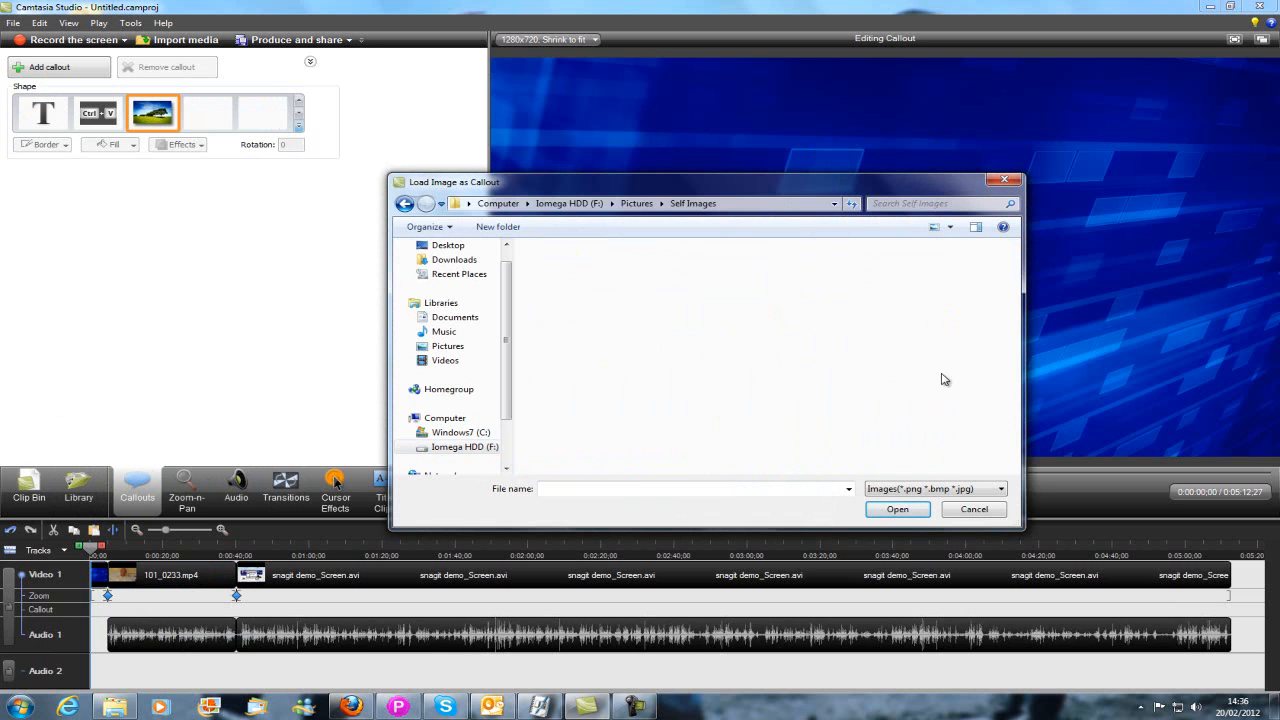
Step: Load the Double Point Mid image as the callout and place it in the lower-left corner of the video frame
scroll(820, 410, down, 1)
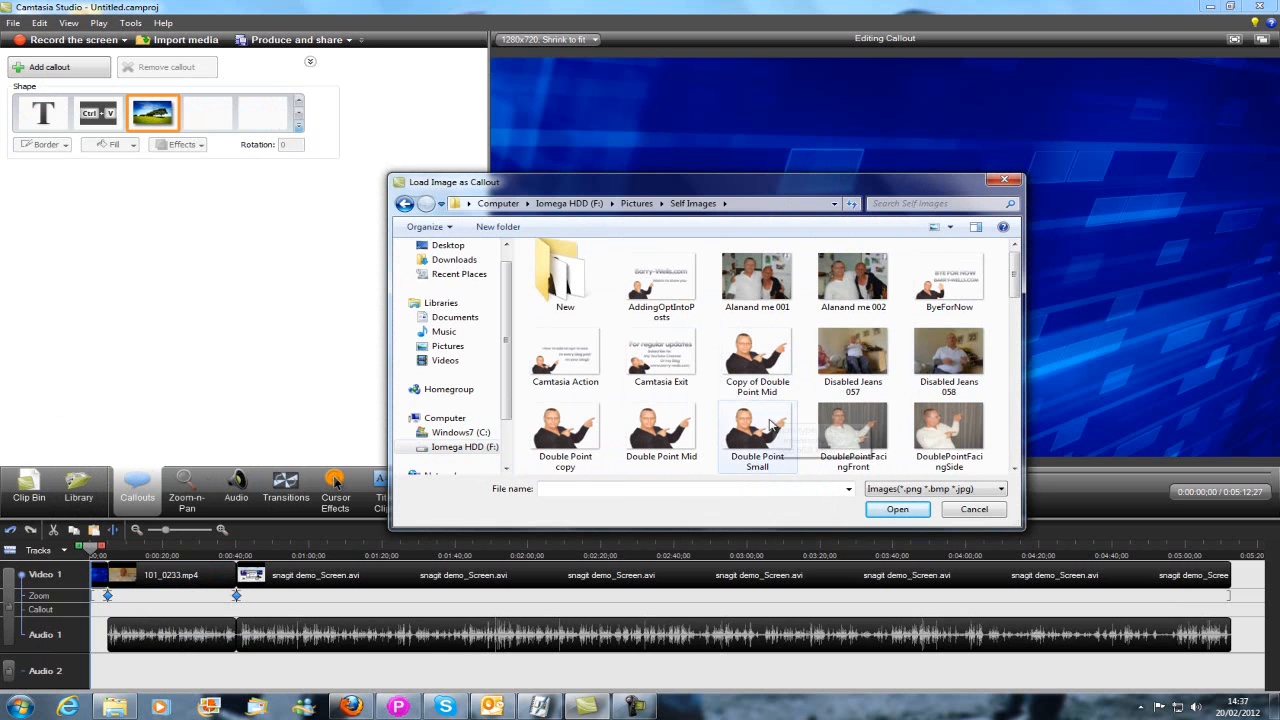
click(767, 430)
click(641, 441)
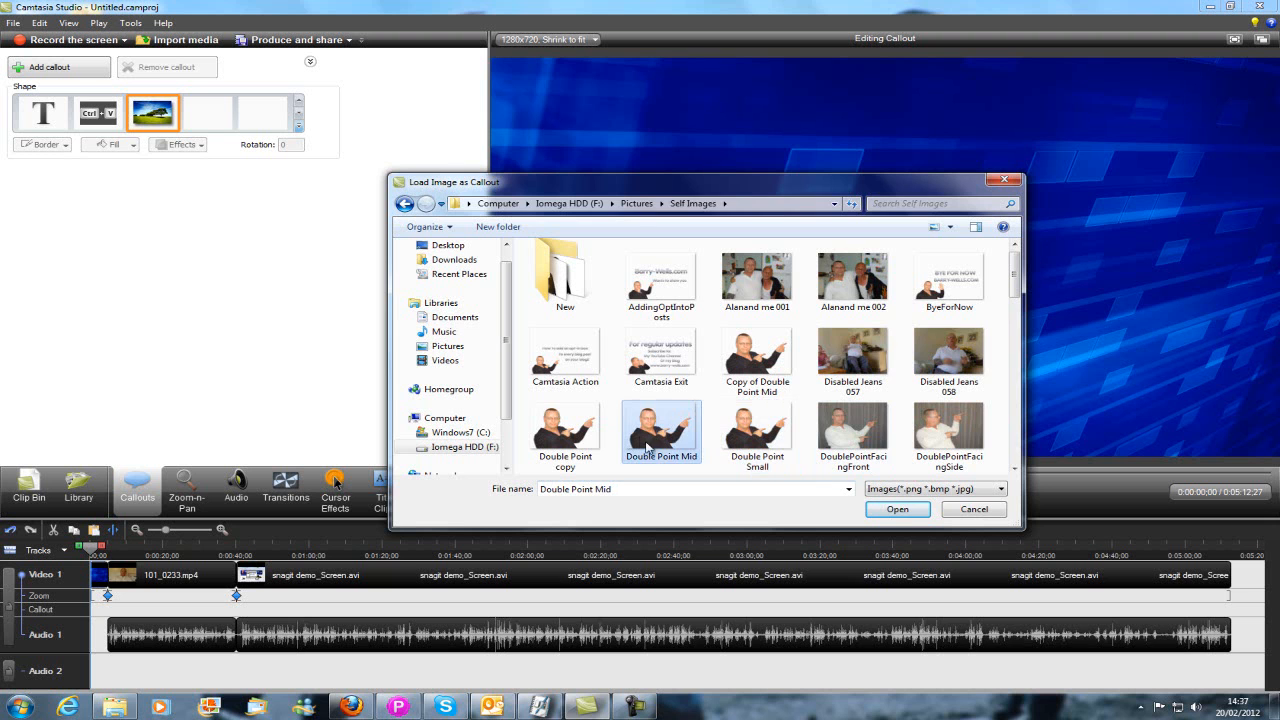
click(897, 509)
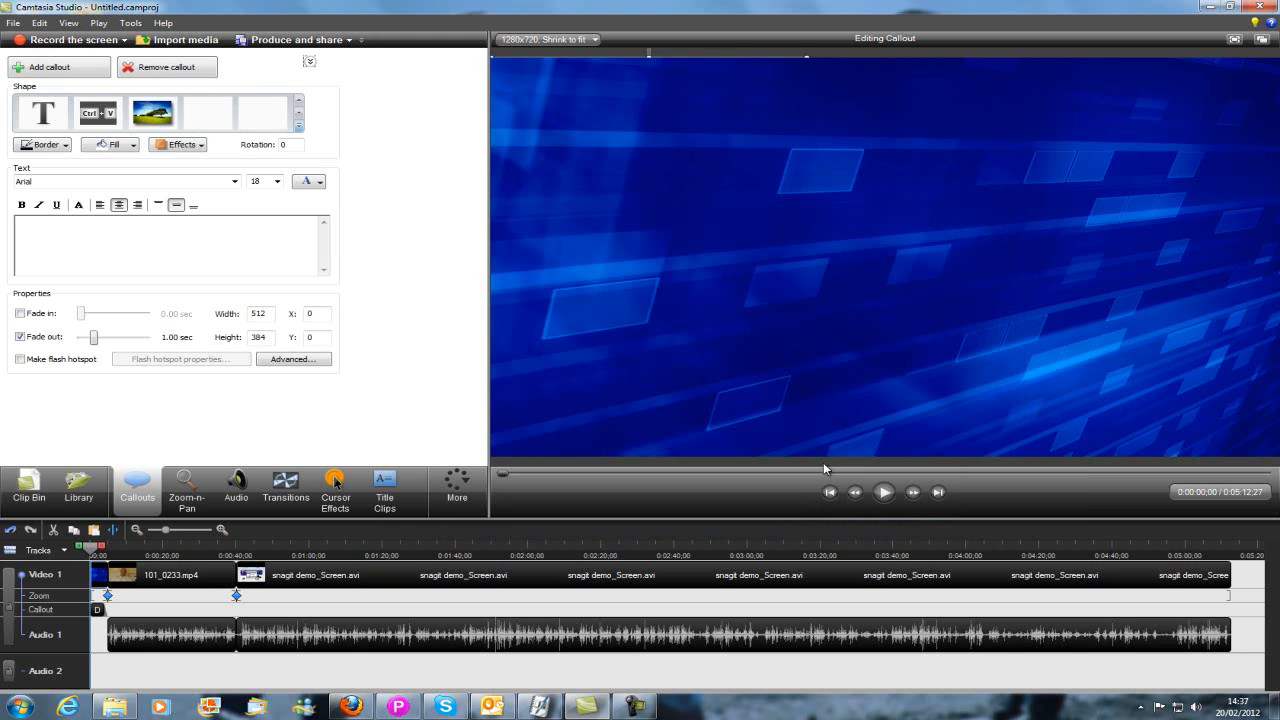
drag(651, 193, 624, 414)
click(903, 275)
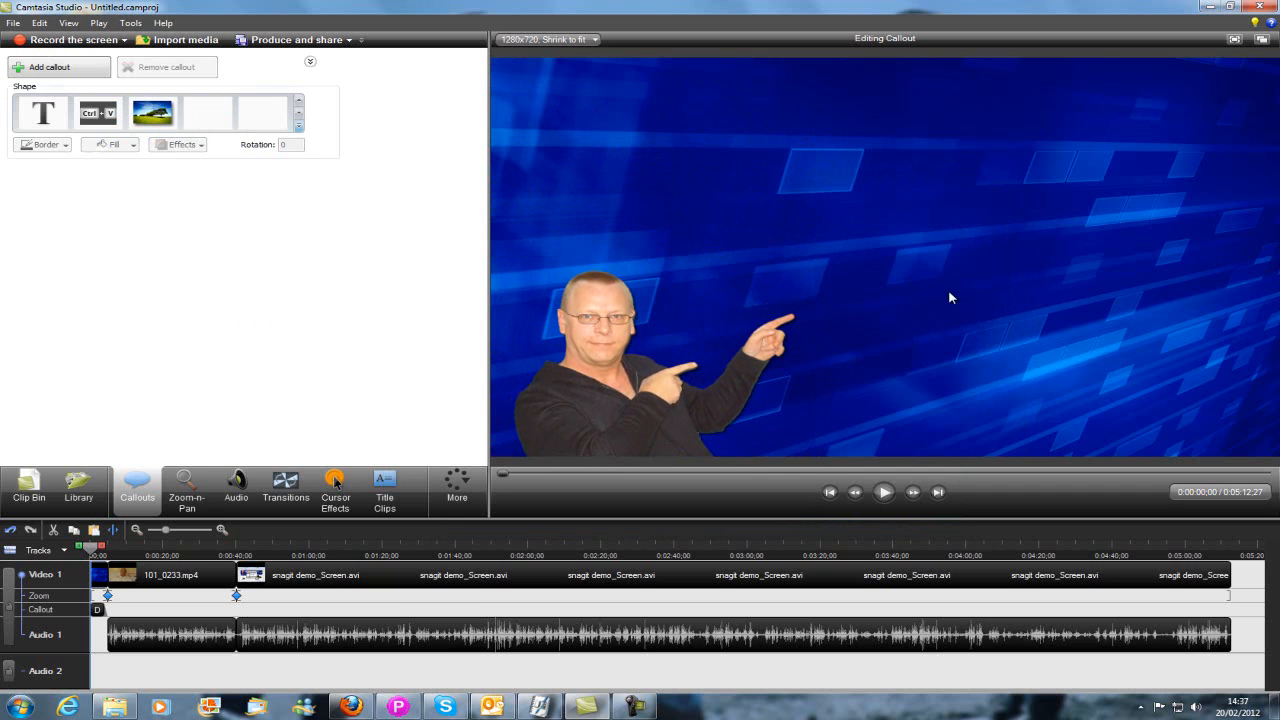
Step: Add a text callout above and to the right of the pointing man, widened to about 679 by 384 pixels
click(42, 118)
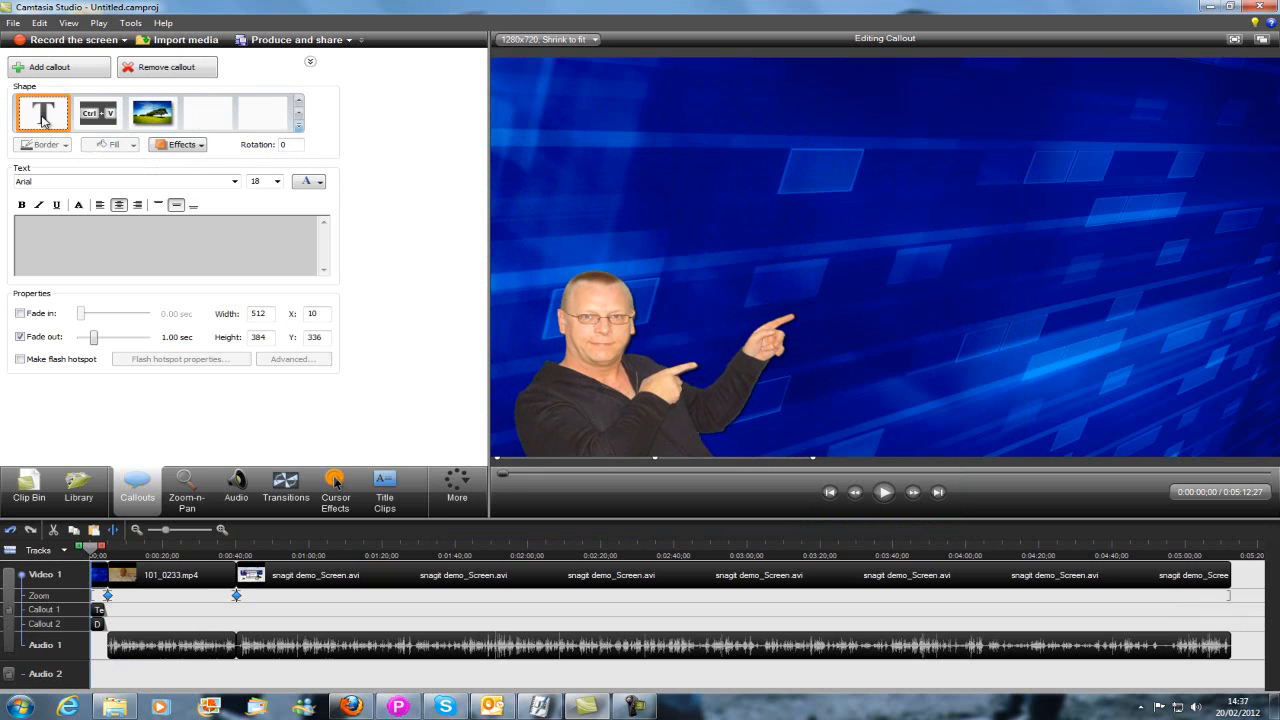
drag(726, 289, 1032, 161)
drag(1116, 224, 1218, 224)
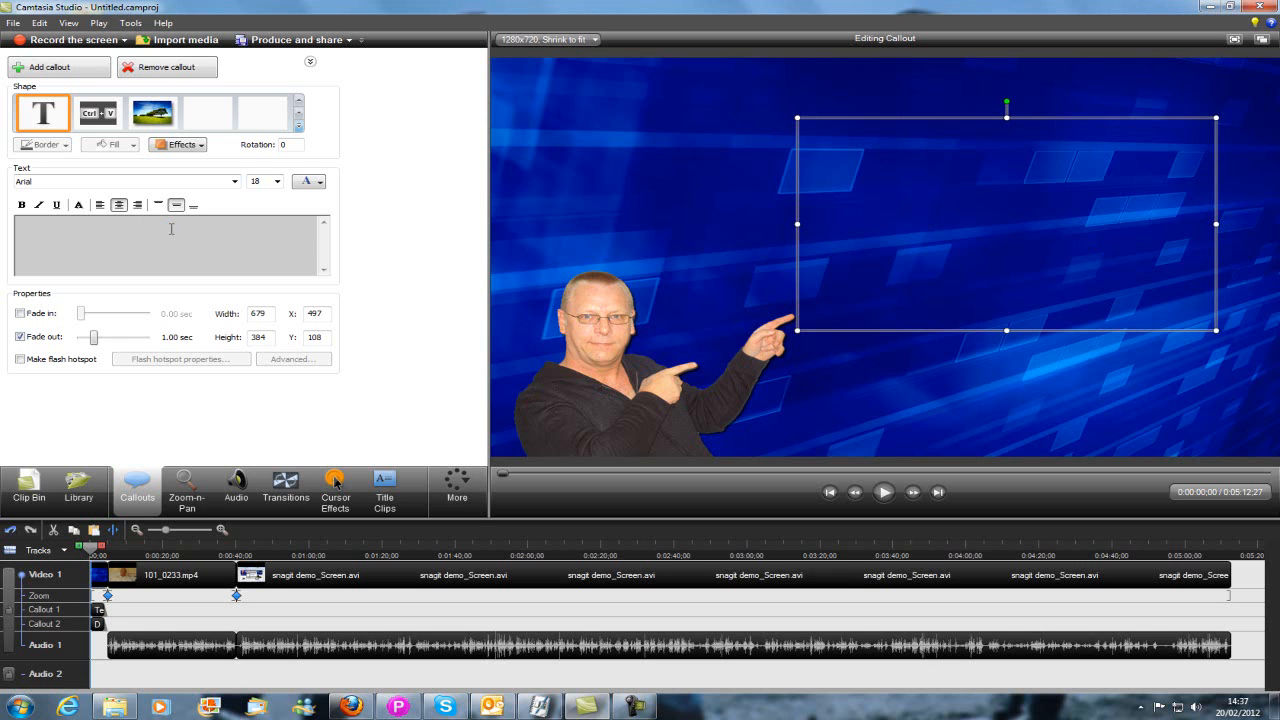
Step: Enter "Snagit and Camtasia" in the text callout and format it at size 48 in white
text(git and Camtas)
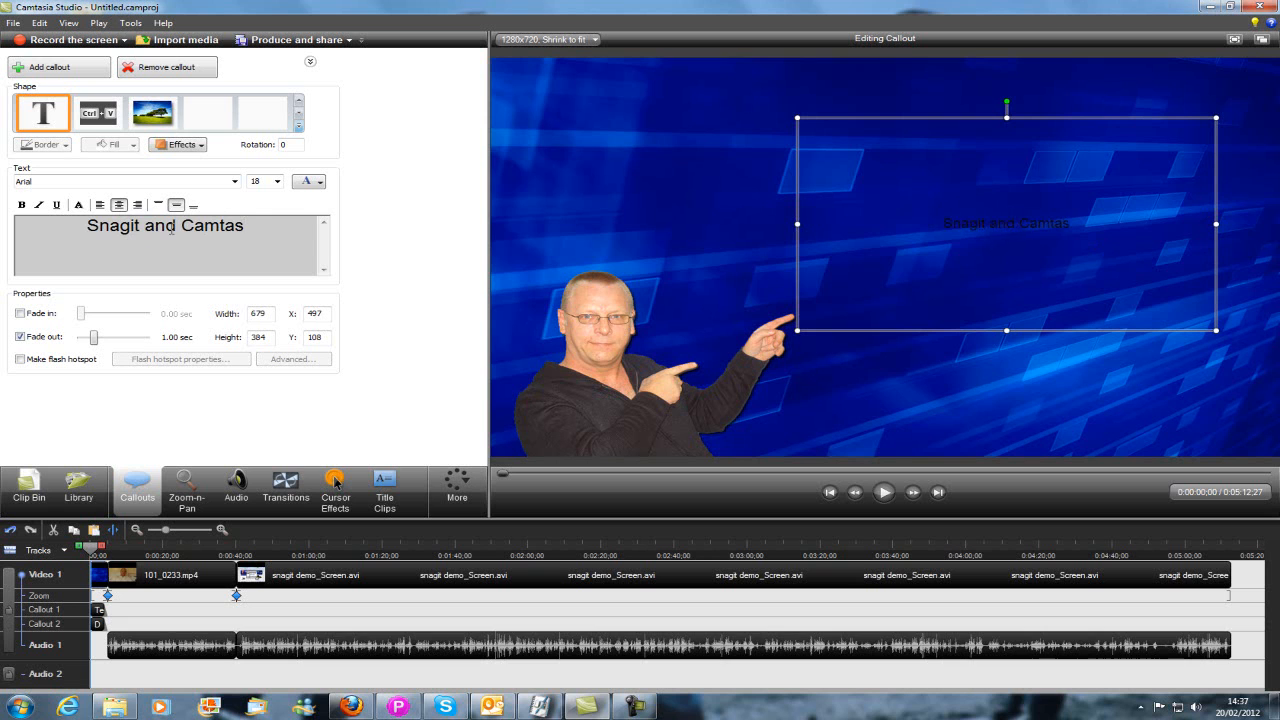
text(ia)
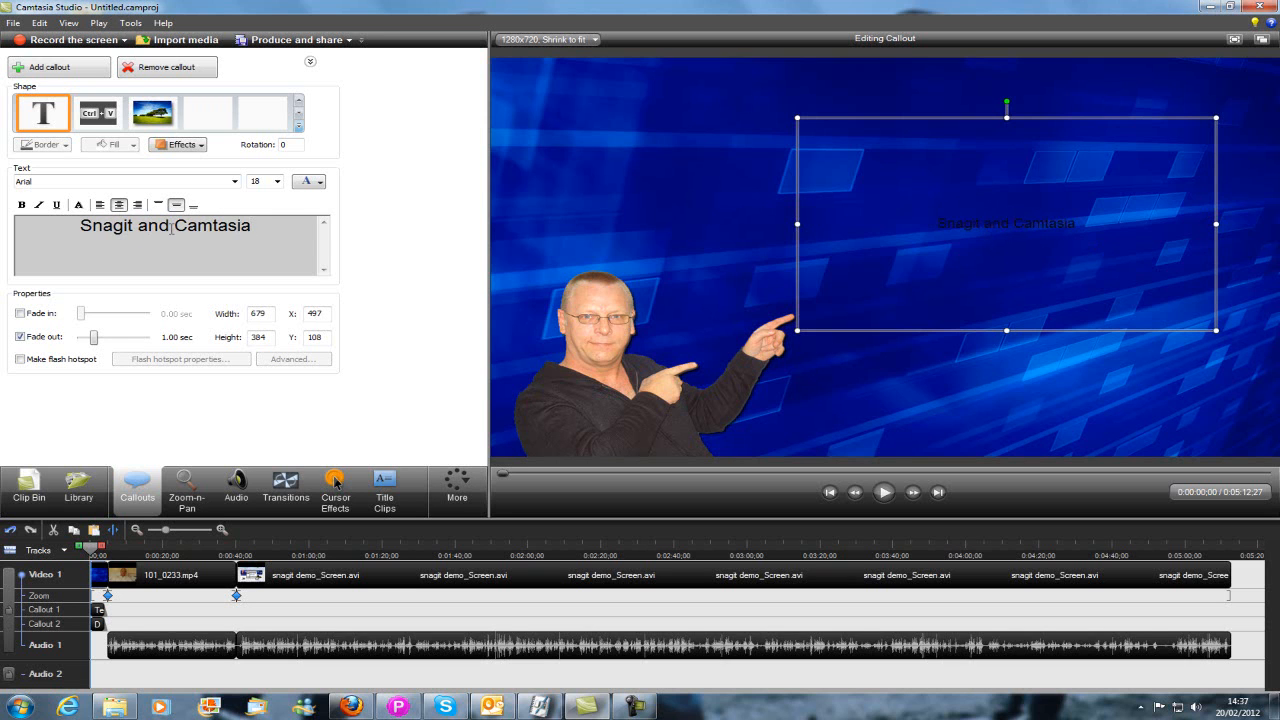
drag(262, 227, 65, 242)
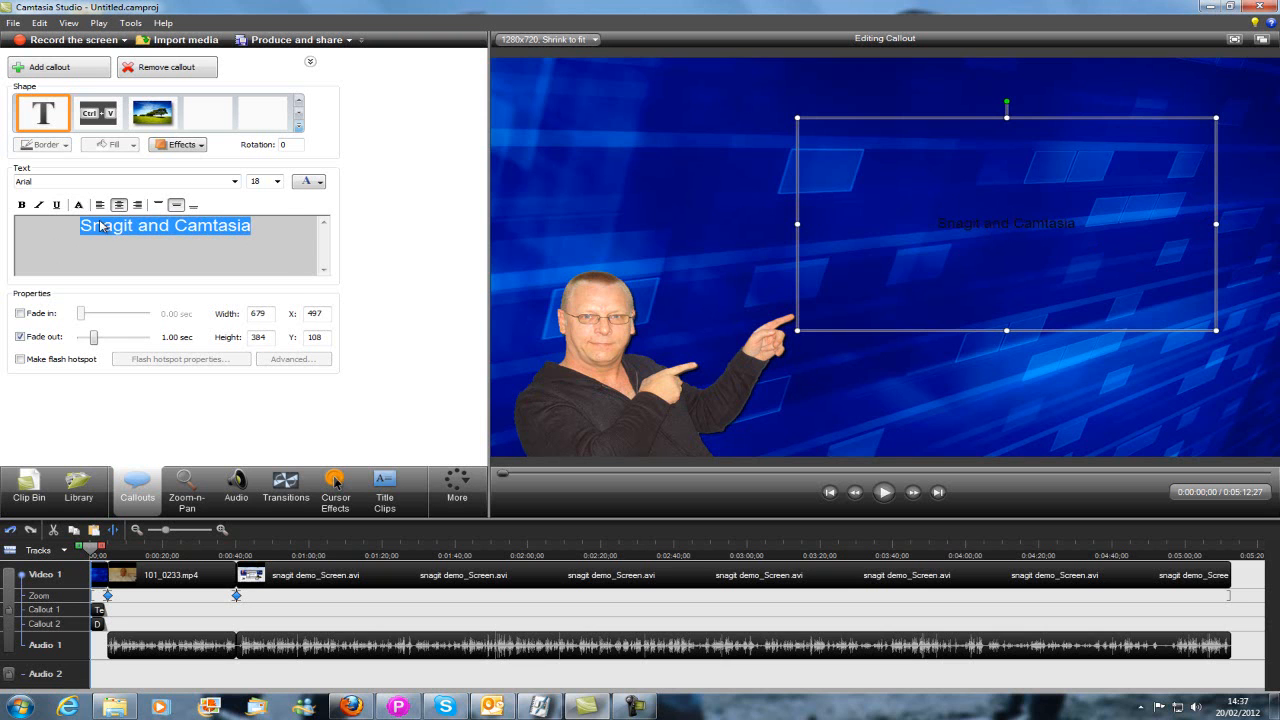
click(278, 182)
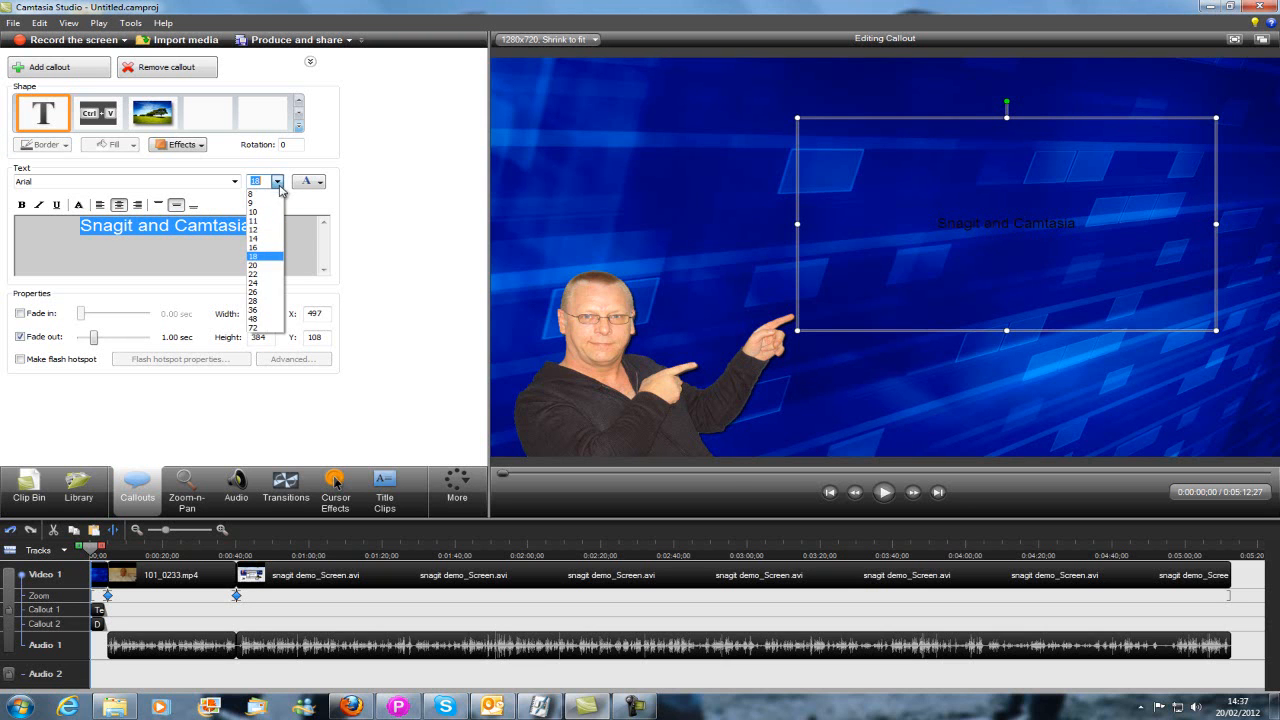
click(268, 319)
click(319, 182)
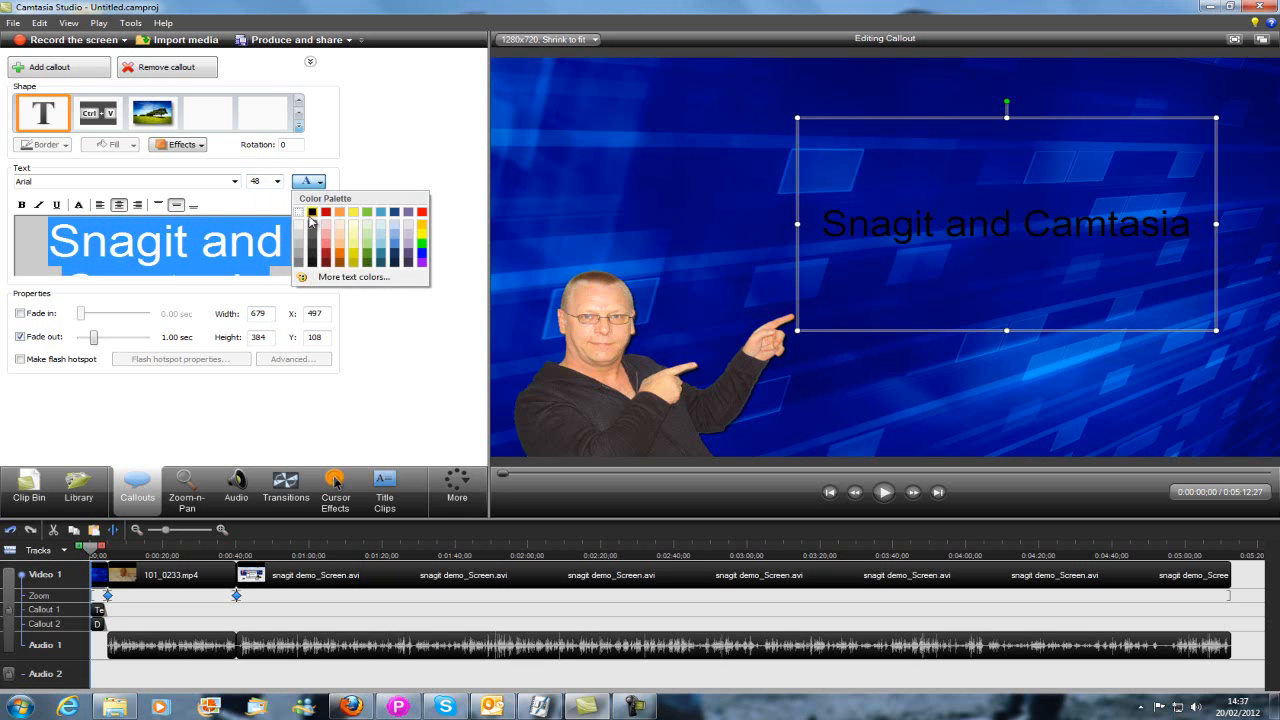
click(299, 212)
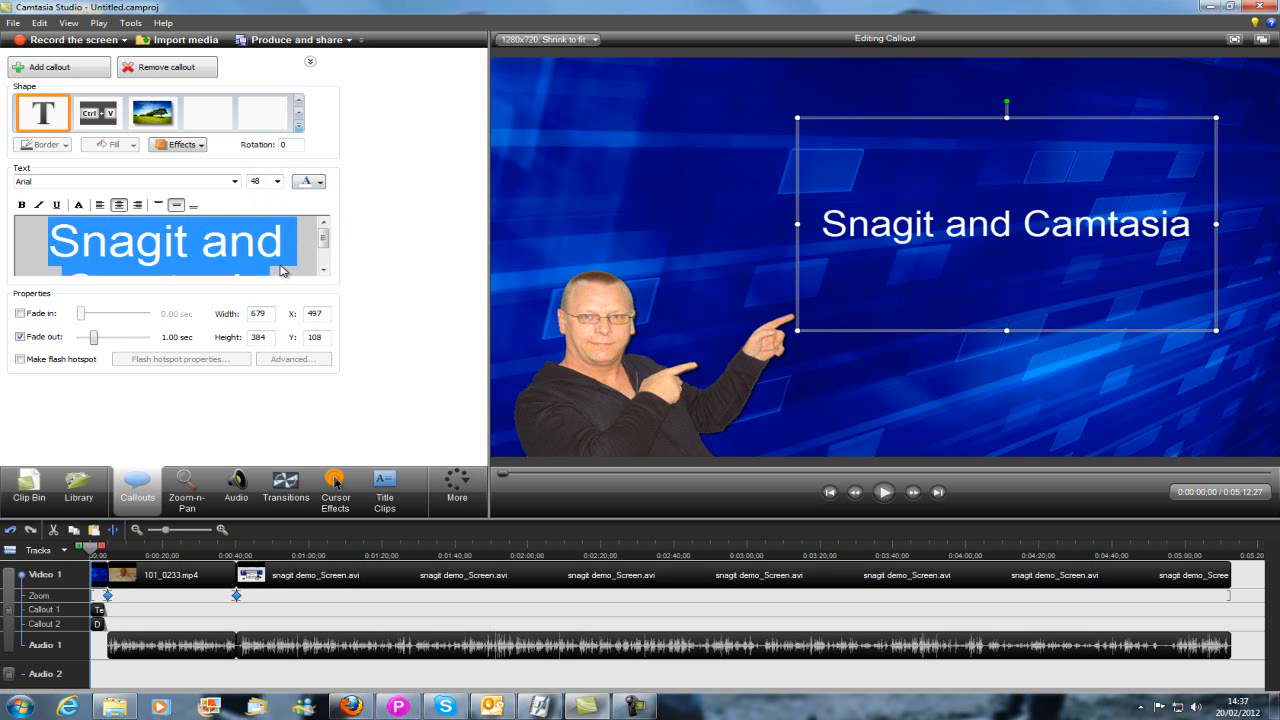
Step: Add the lines "Demonstrations" and "For the video challenge" below the first line of the callout text
click(283, 265)
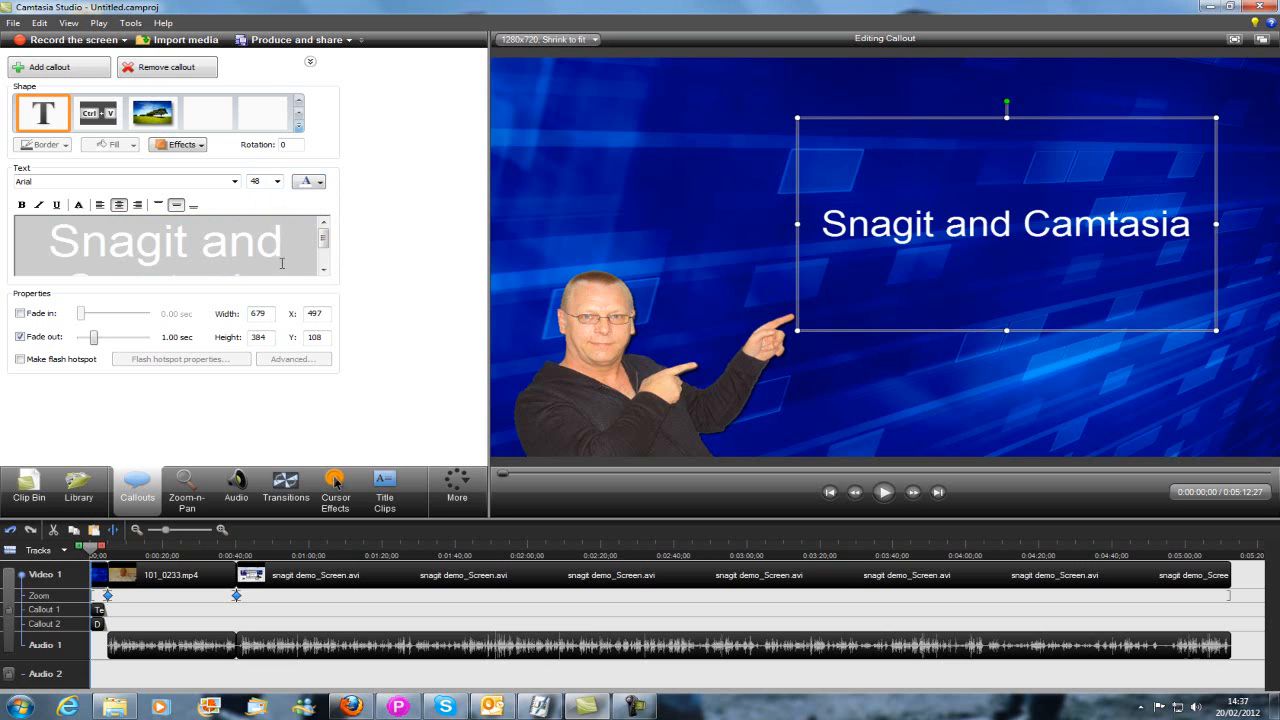
key(Down)
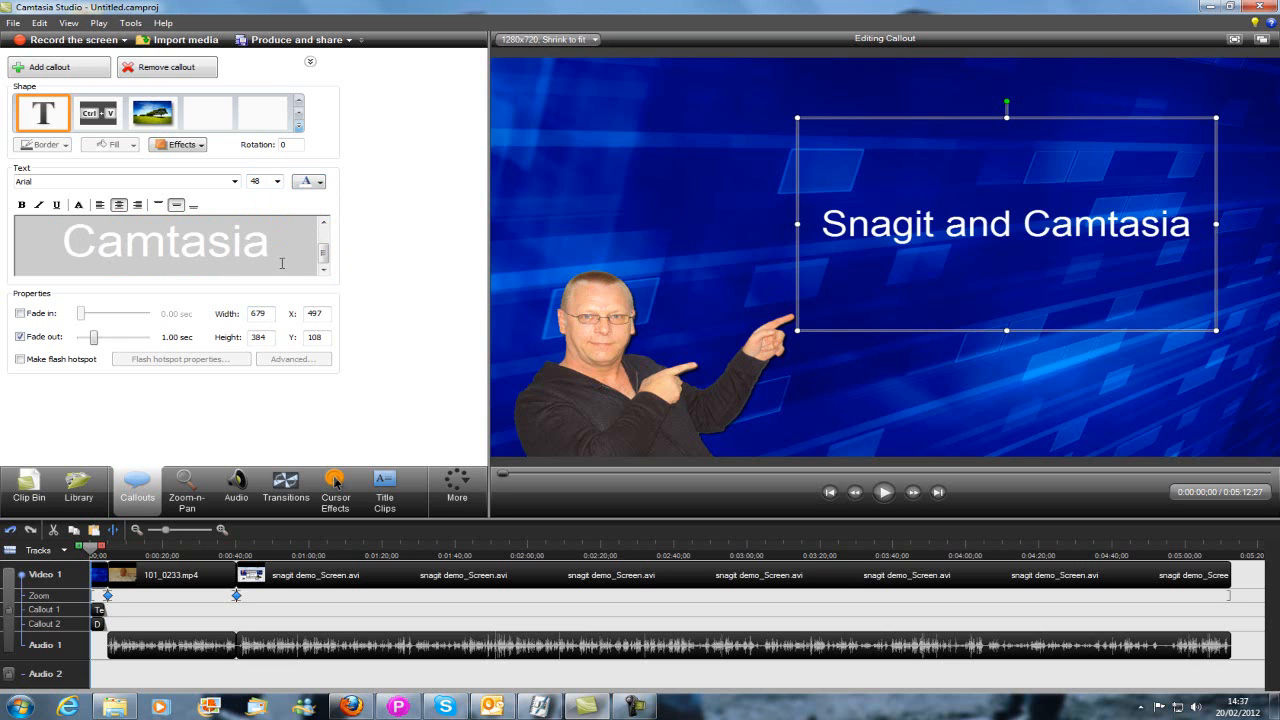
key(Return)
text(De)
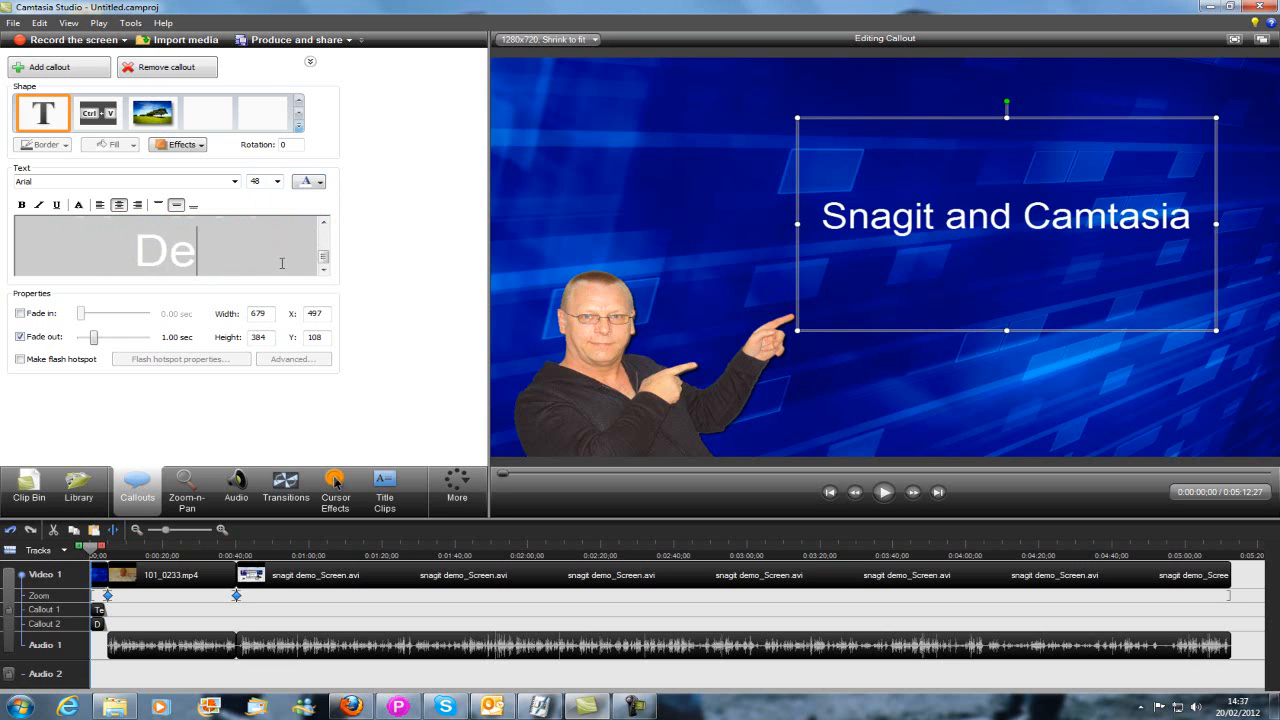
text(monstra)
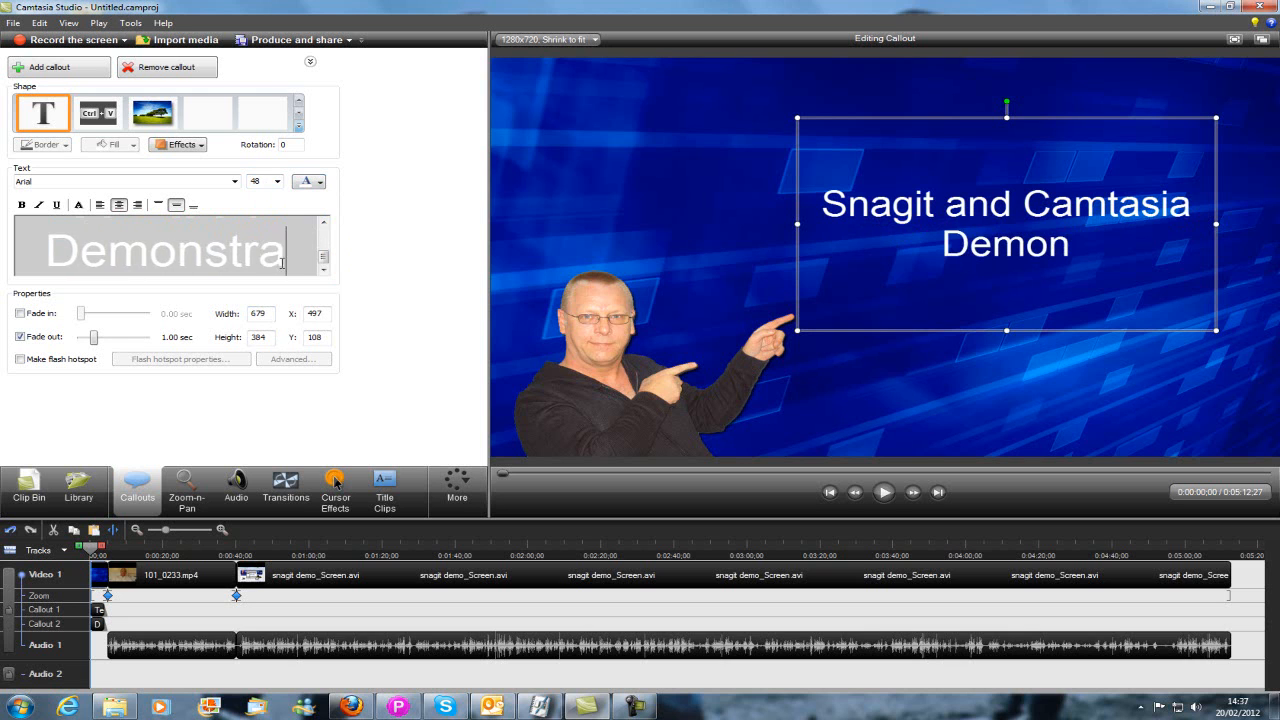
text(tions)
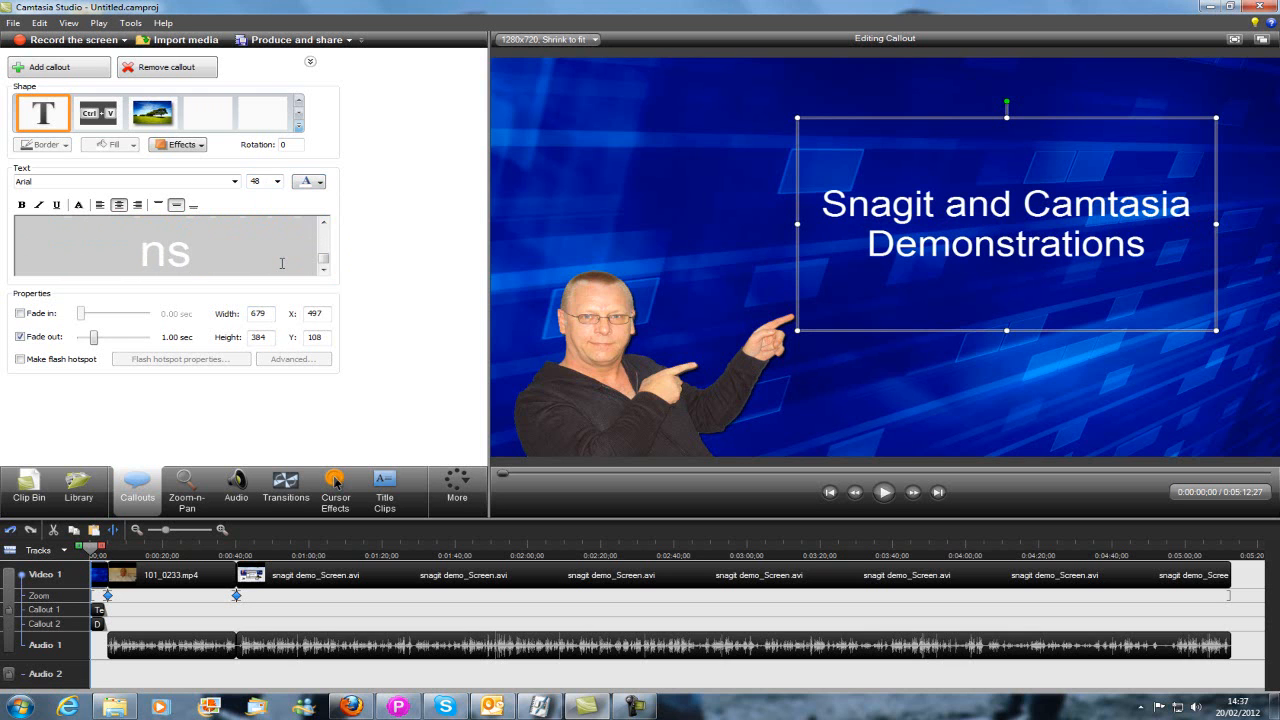
key(Return)
text(F)
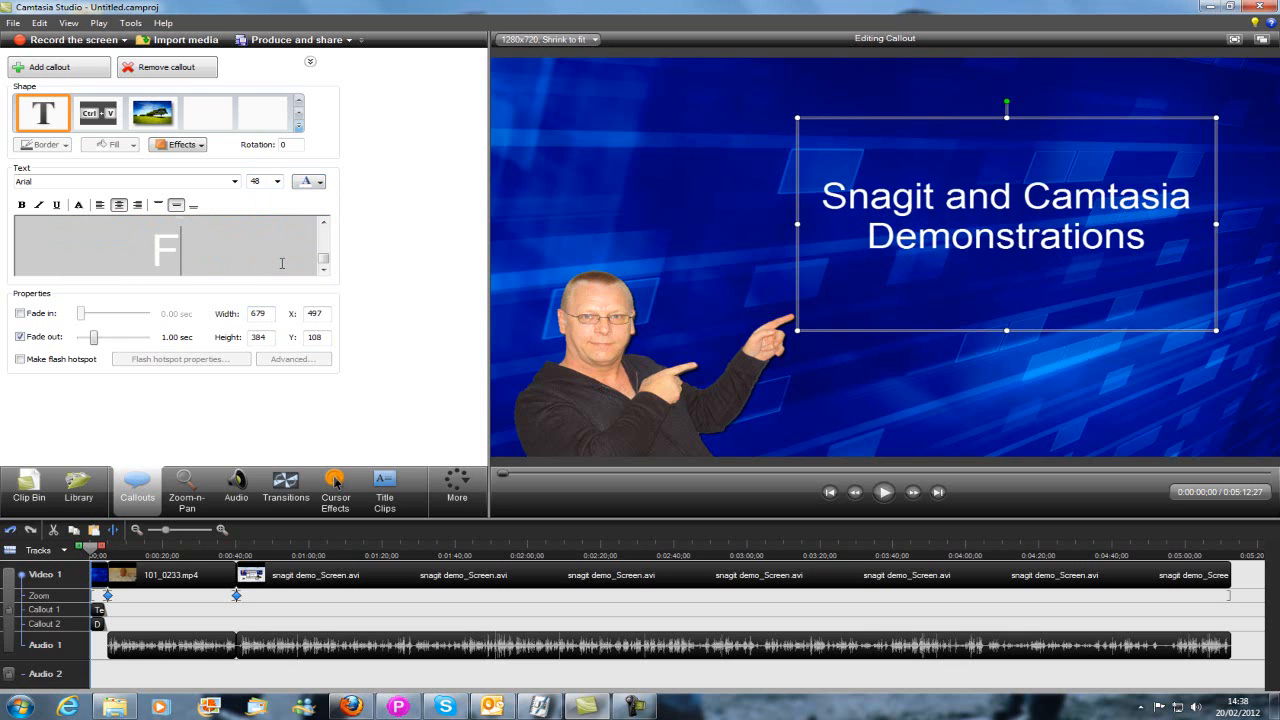
text(or the video)
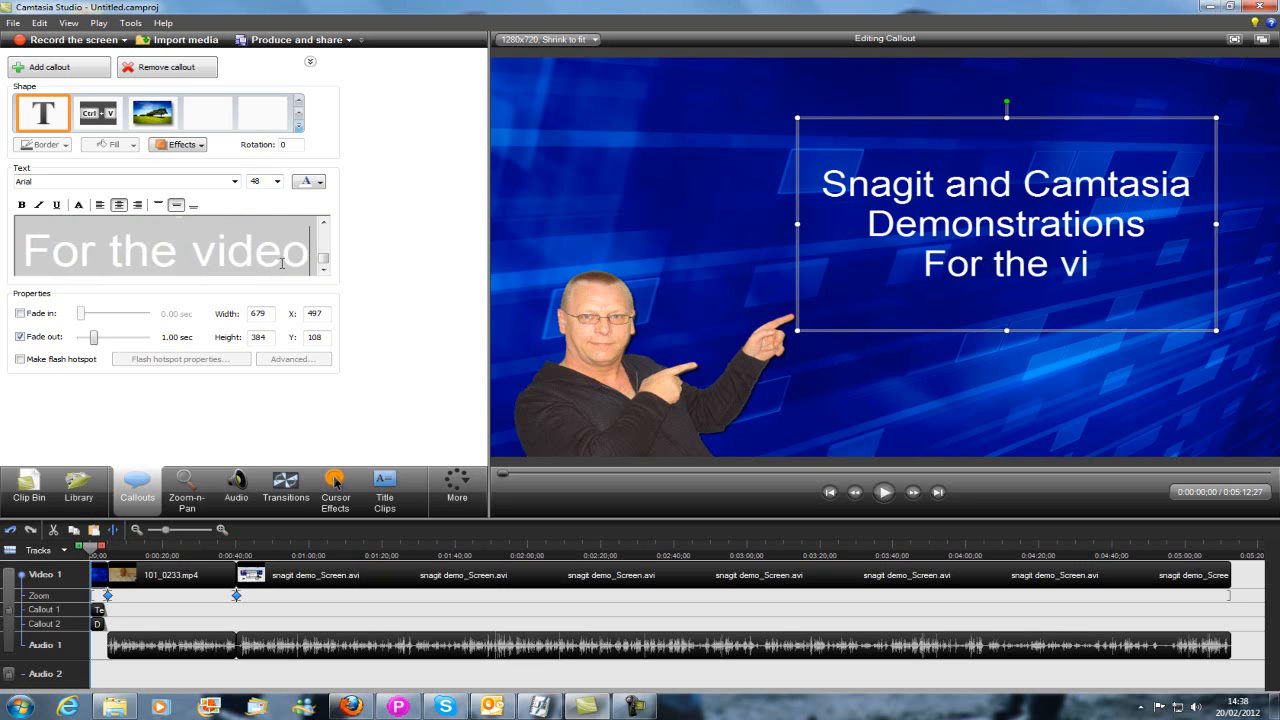
key(Return)
text(Challeng)
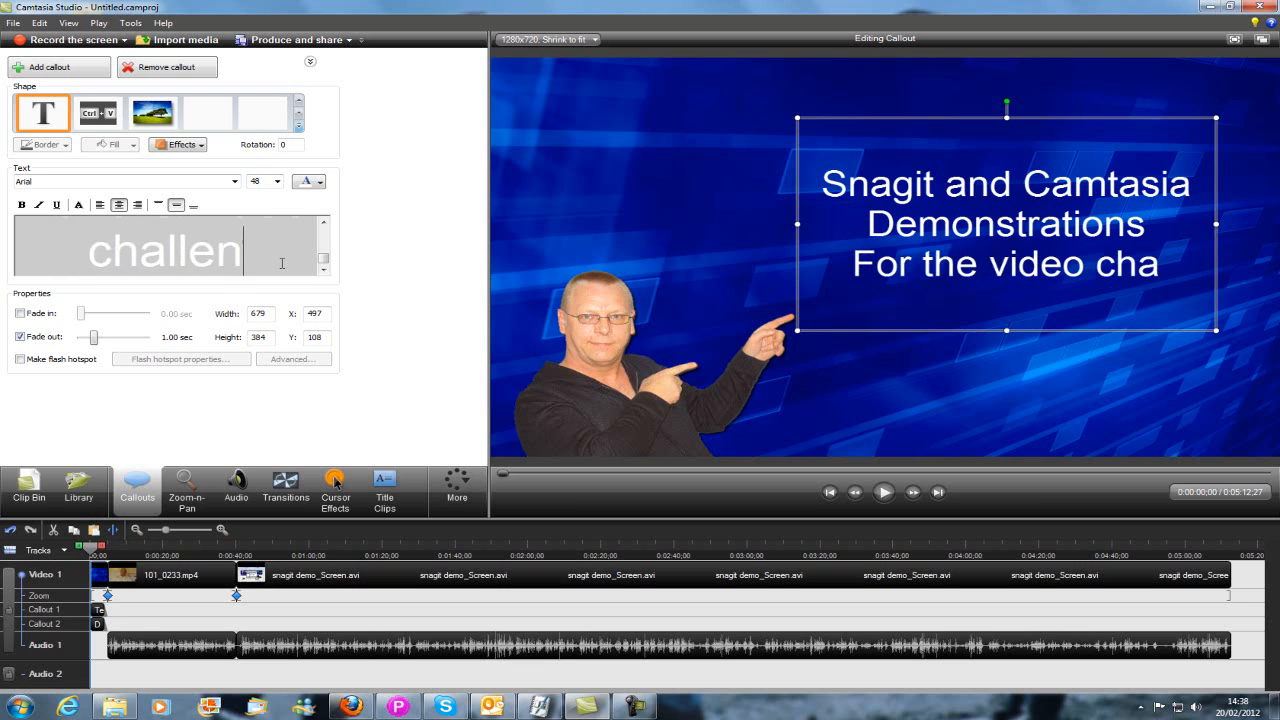
text(e)
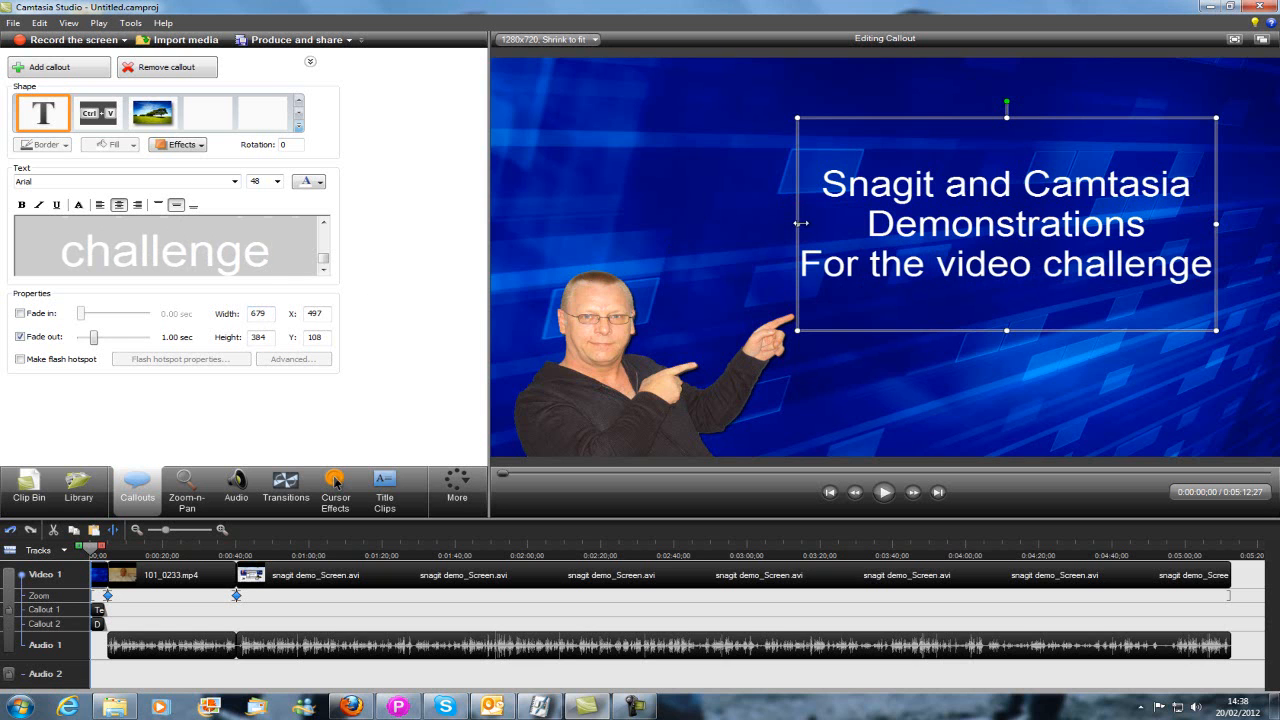
Step: Widen the text callout to about 830 pixels and move it to about X 387, Y 167, just above the pointing finger
drag(792, 224, 706, 231)
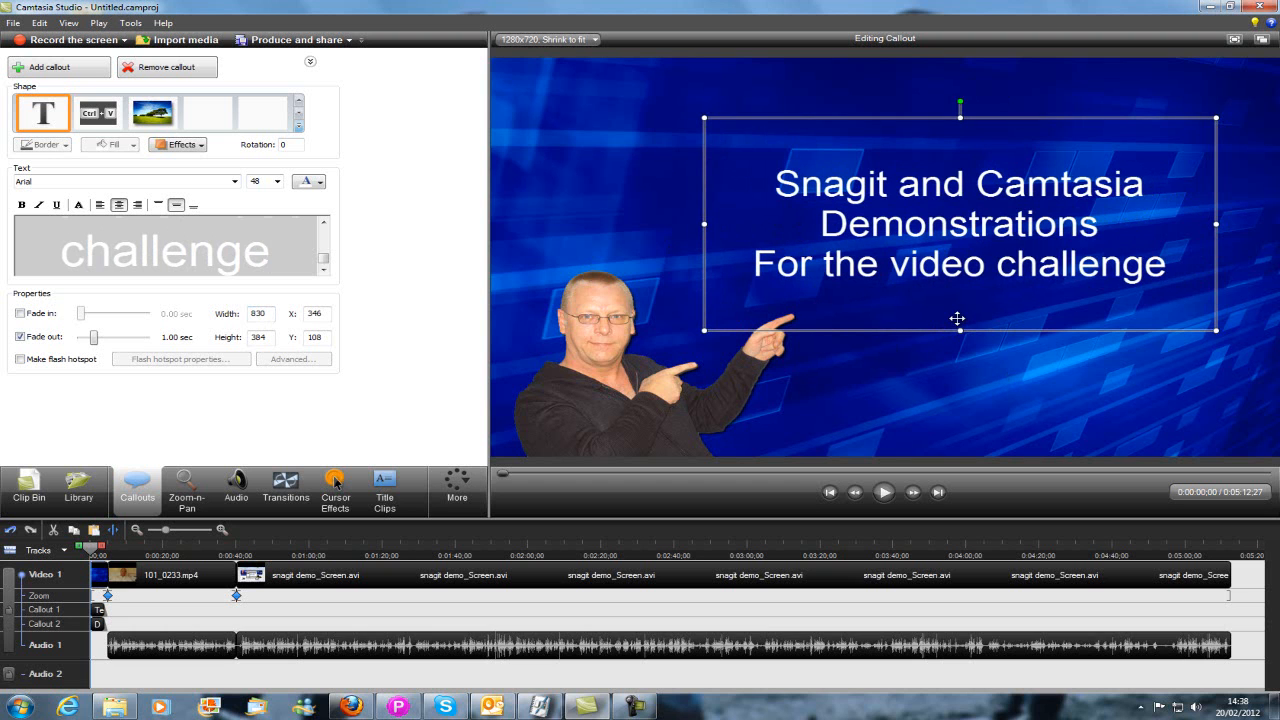
drag(972, 347, 982, 351)
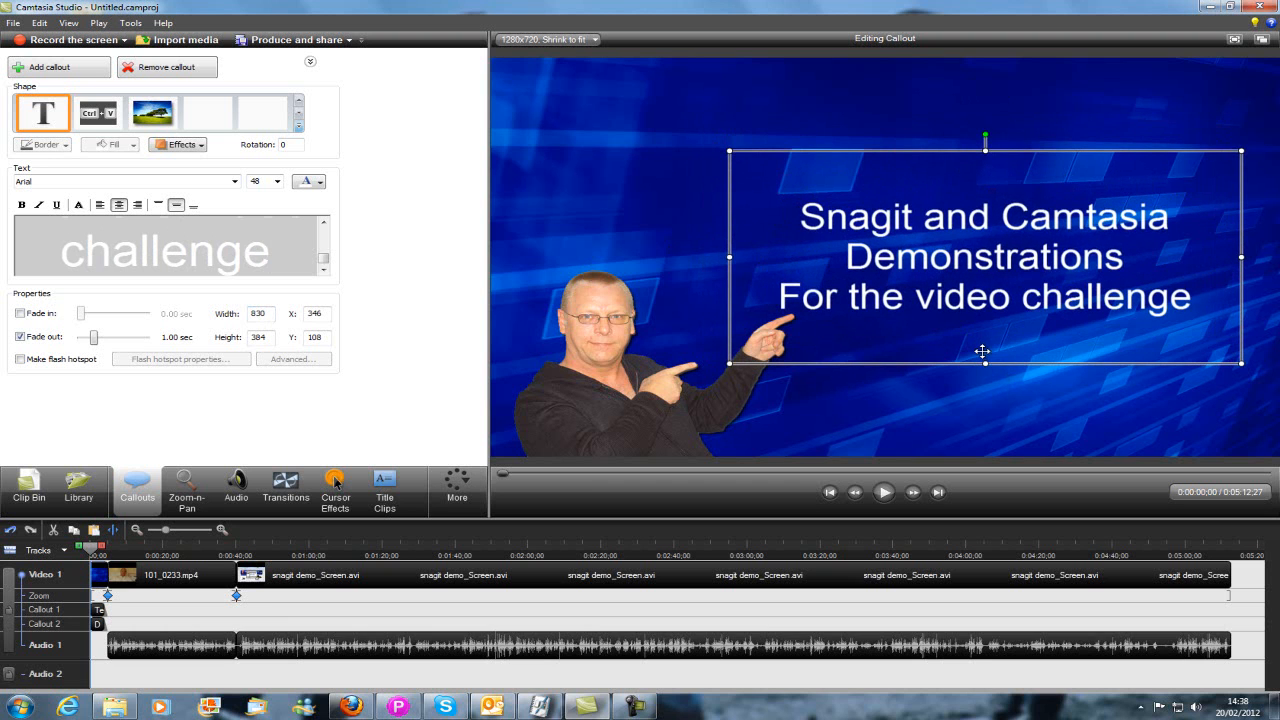
click(970, 422)
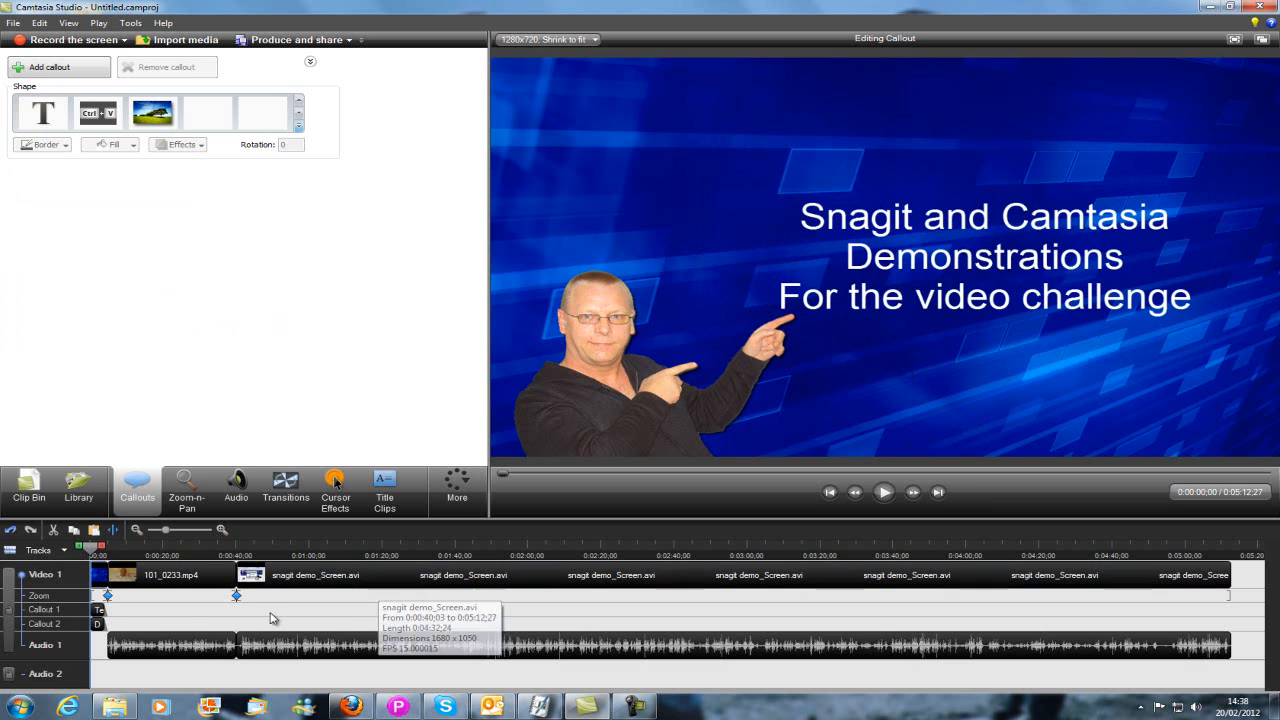
Step: Turn off fade out for both the text callout and the image callout, and move the playhead to 0:00:05;00
click(98, 610)
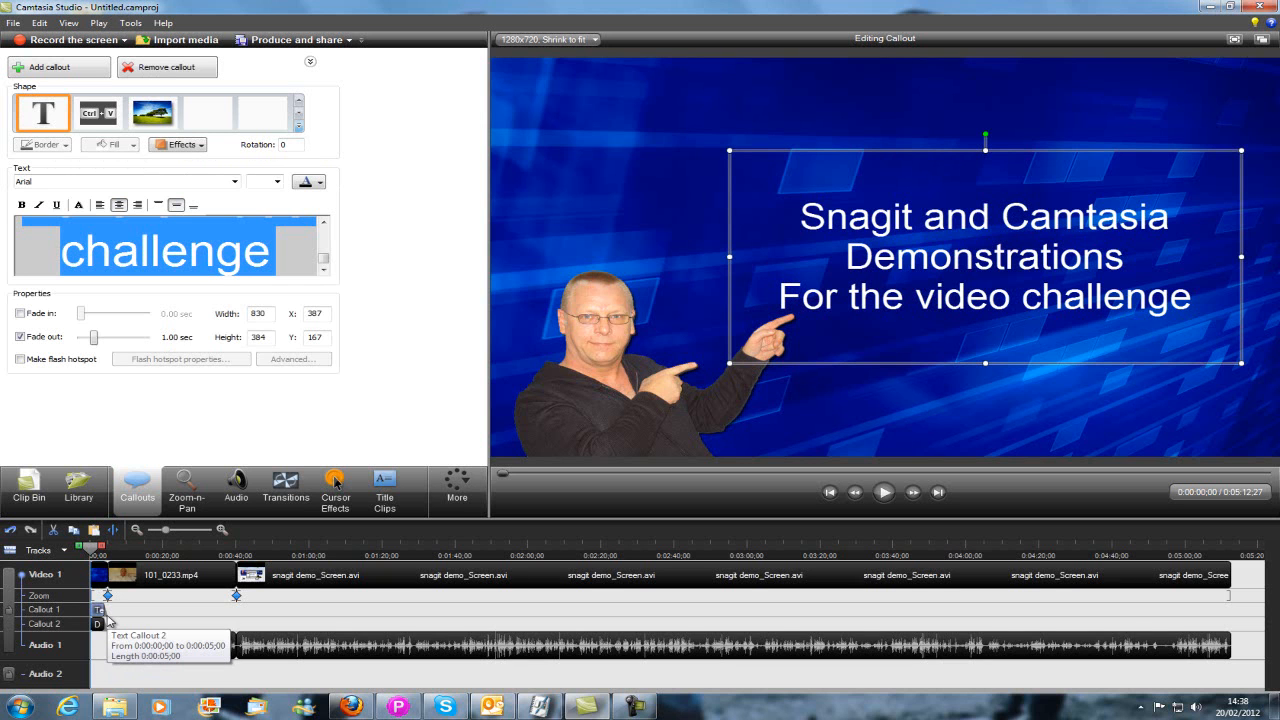
click(21, 337)
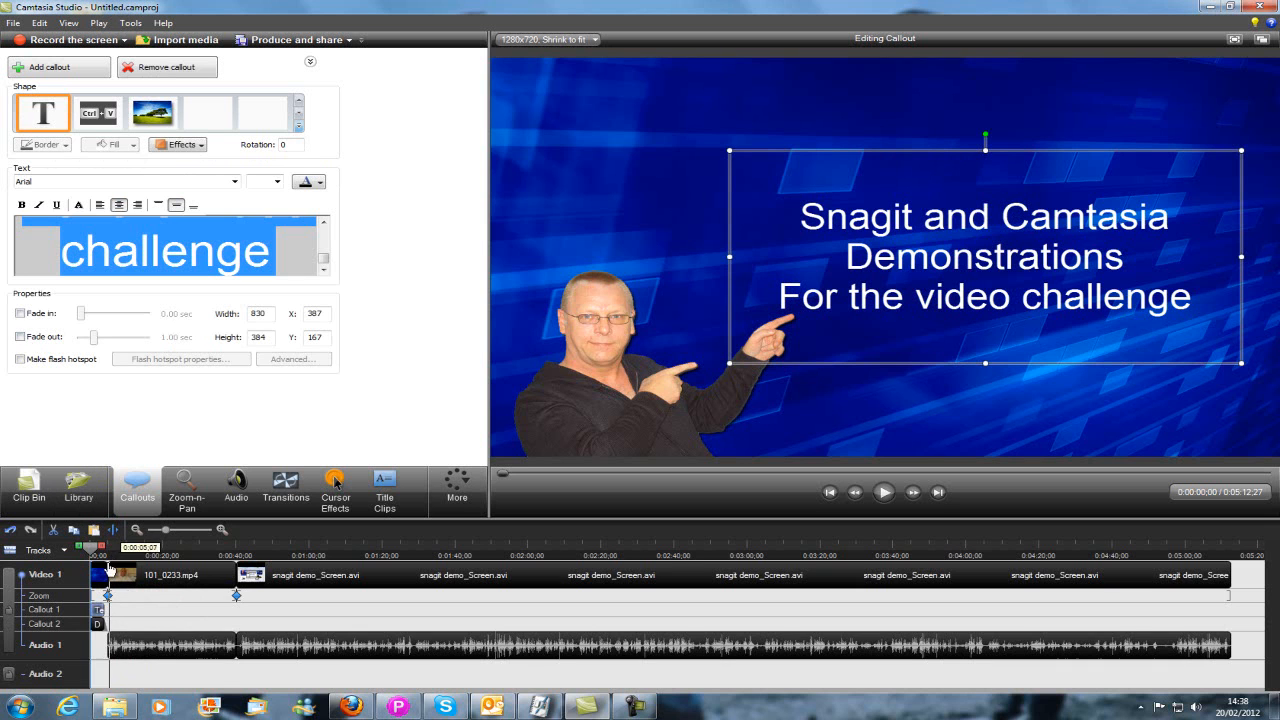
click(98, 625)
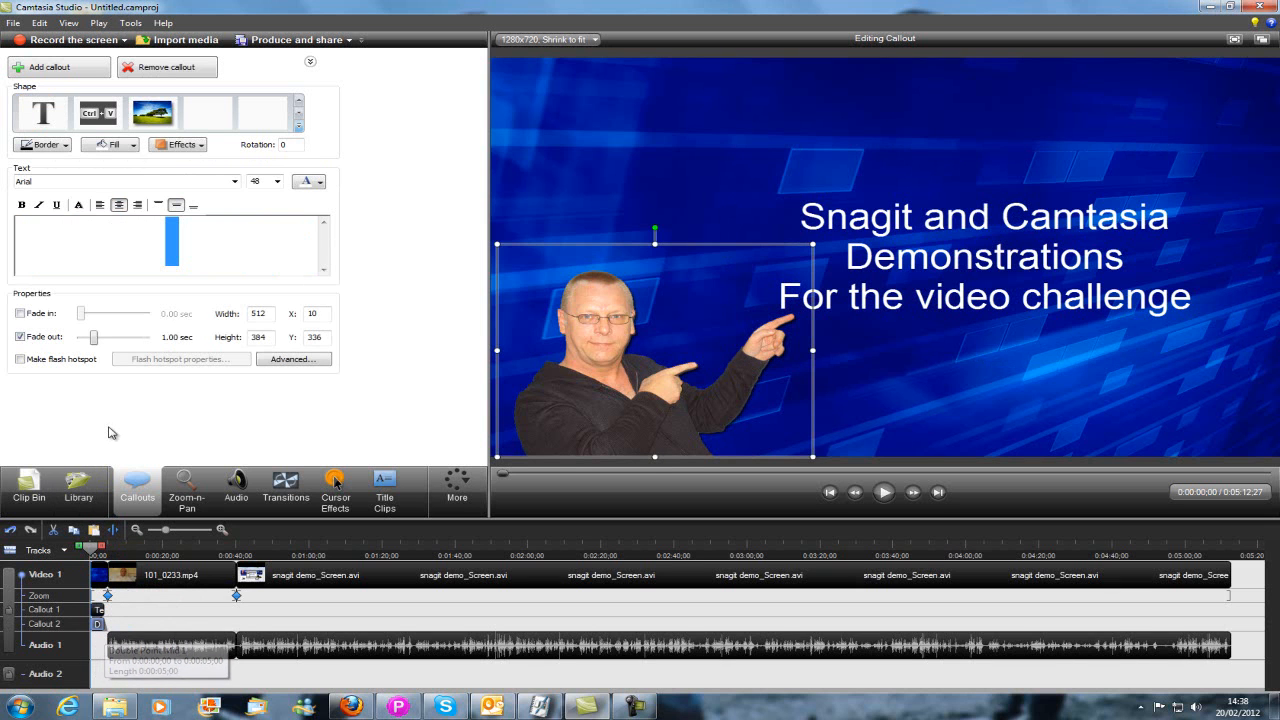
click(21, 337)
click(110, 556)
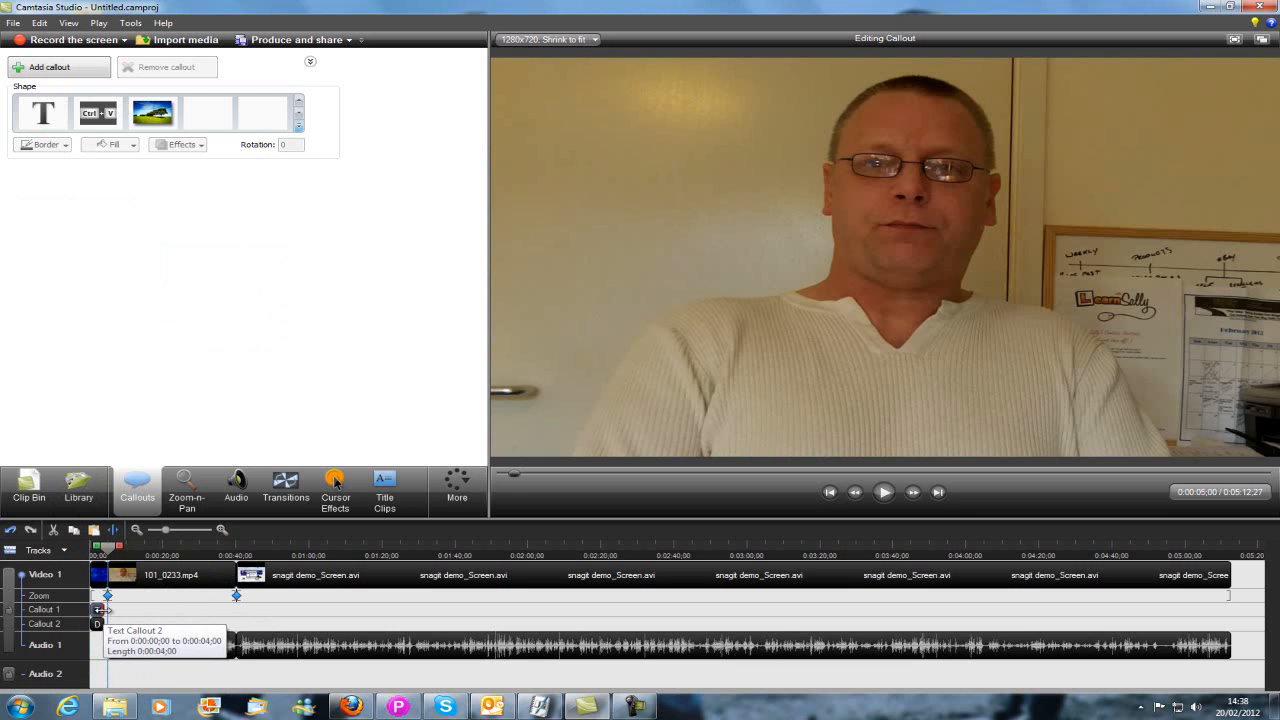
Step: Extend the text callout and the image callout on the timeline to 0:00:05;00, where the blue title background ends
click(101, 611)
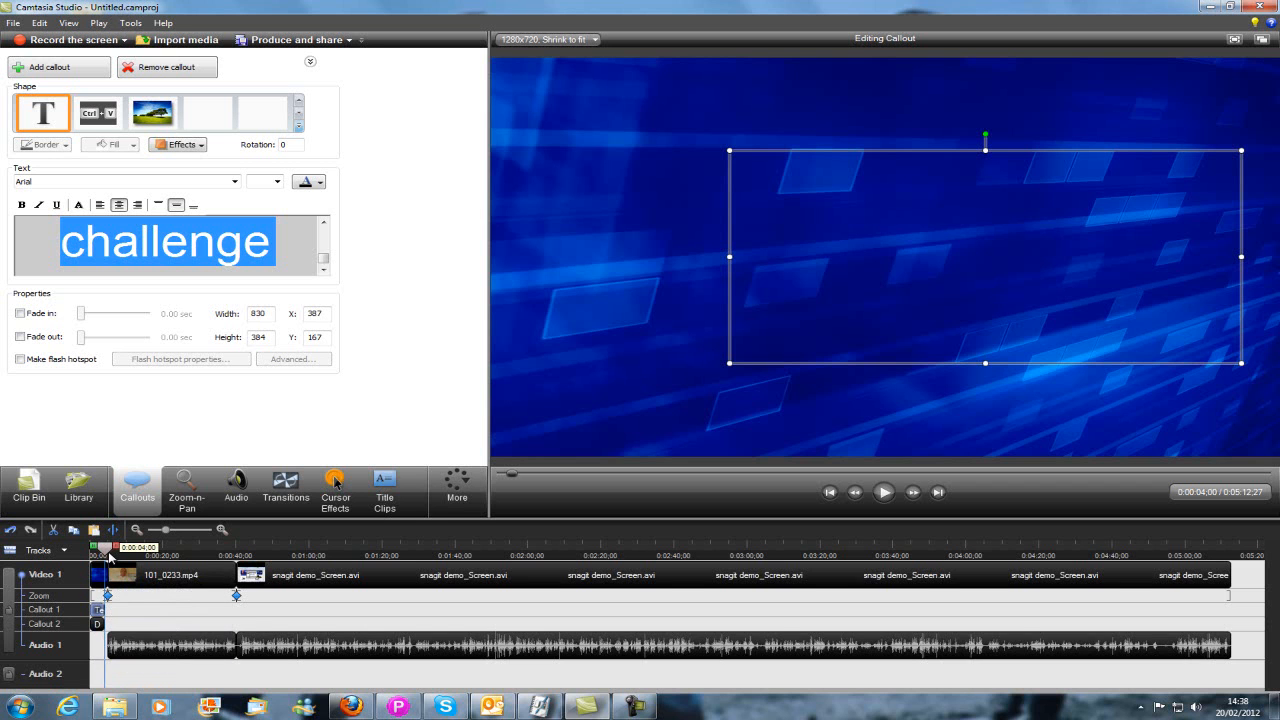
click(110, 557)
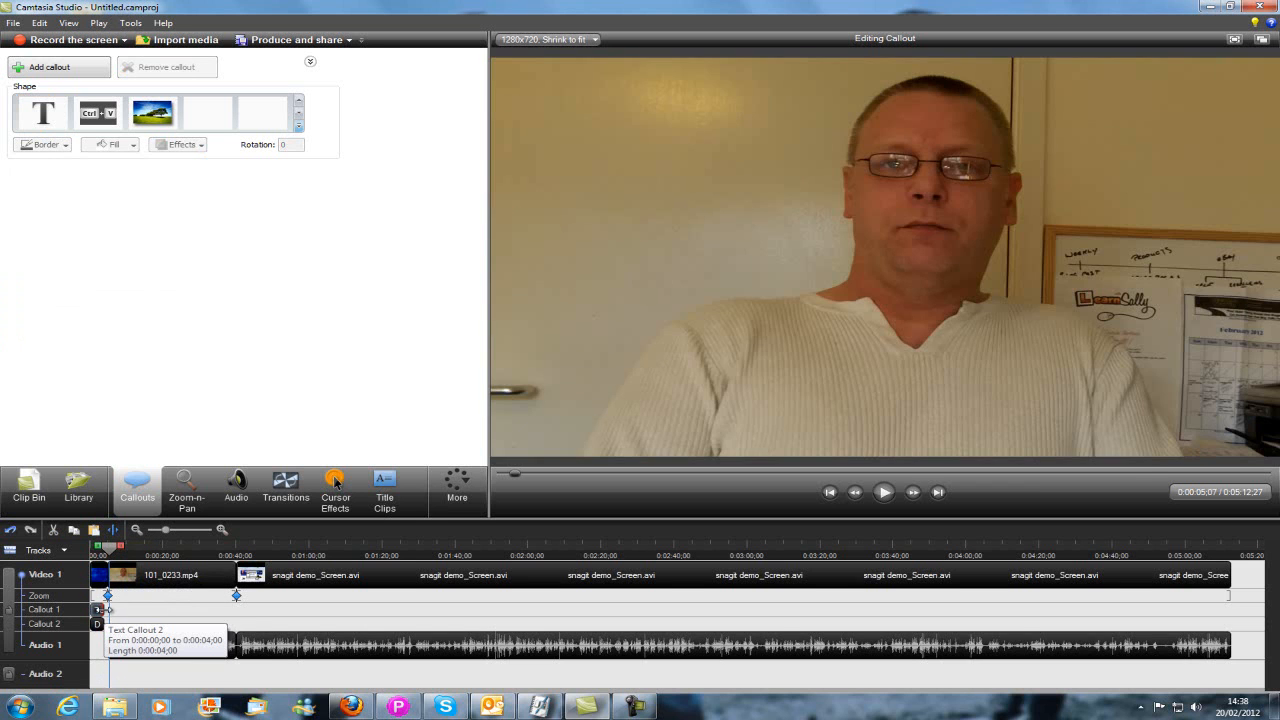
drag(104, 611, 111, 617)
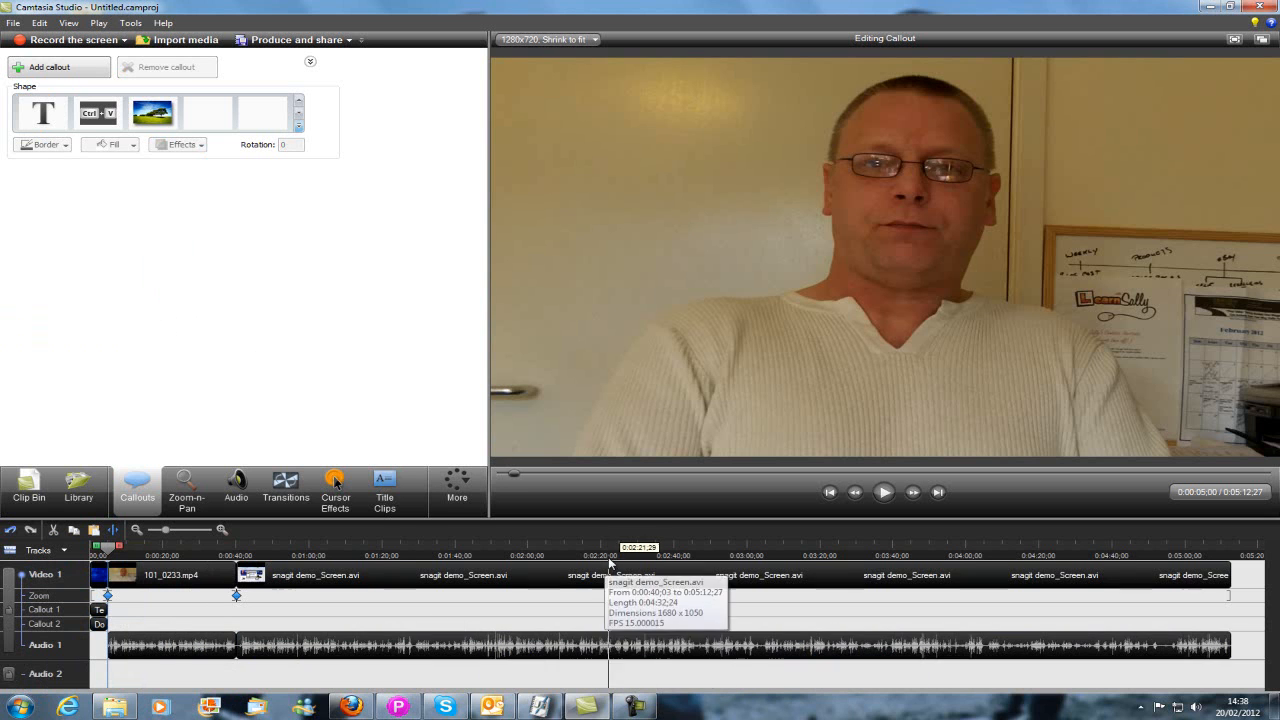
Step: Add a Blur callout at 0:02:53;27 in the snagit demo clip, where the Twitter interactions page is showing
click(613, 550)
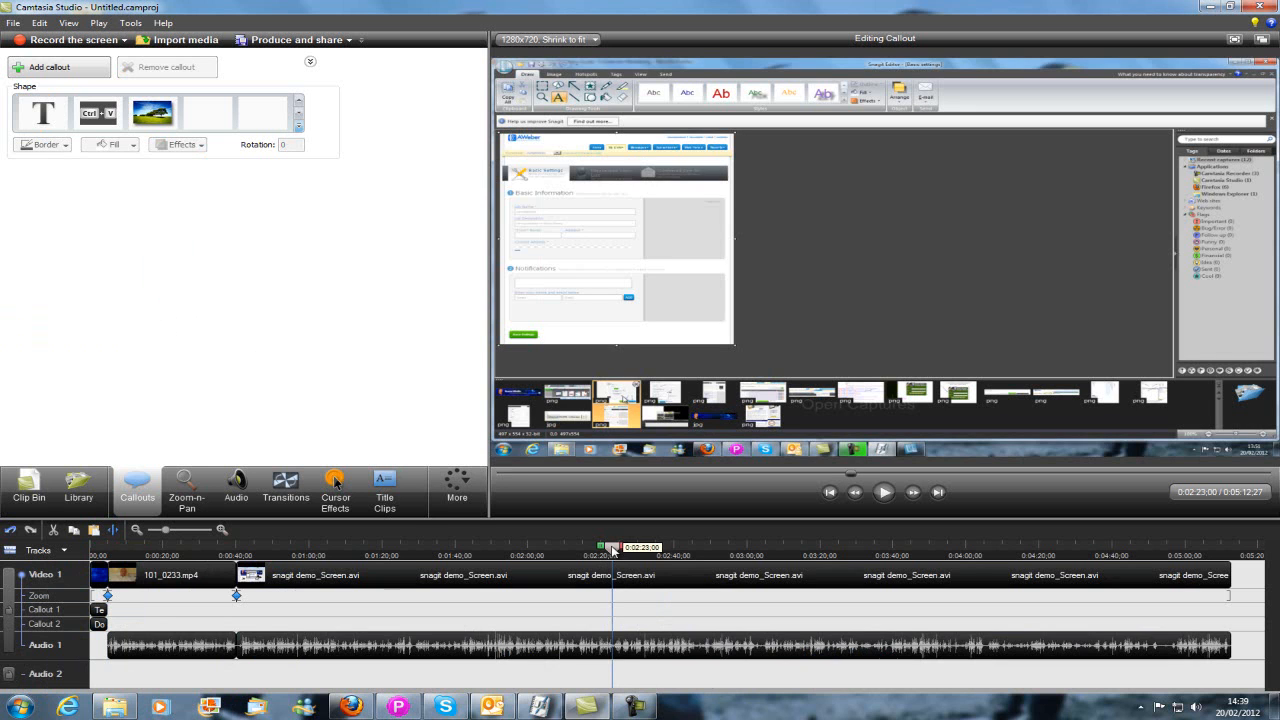
click(678, 549)
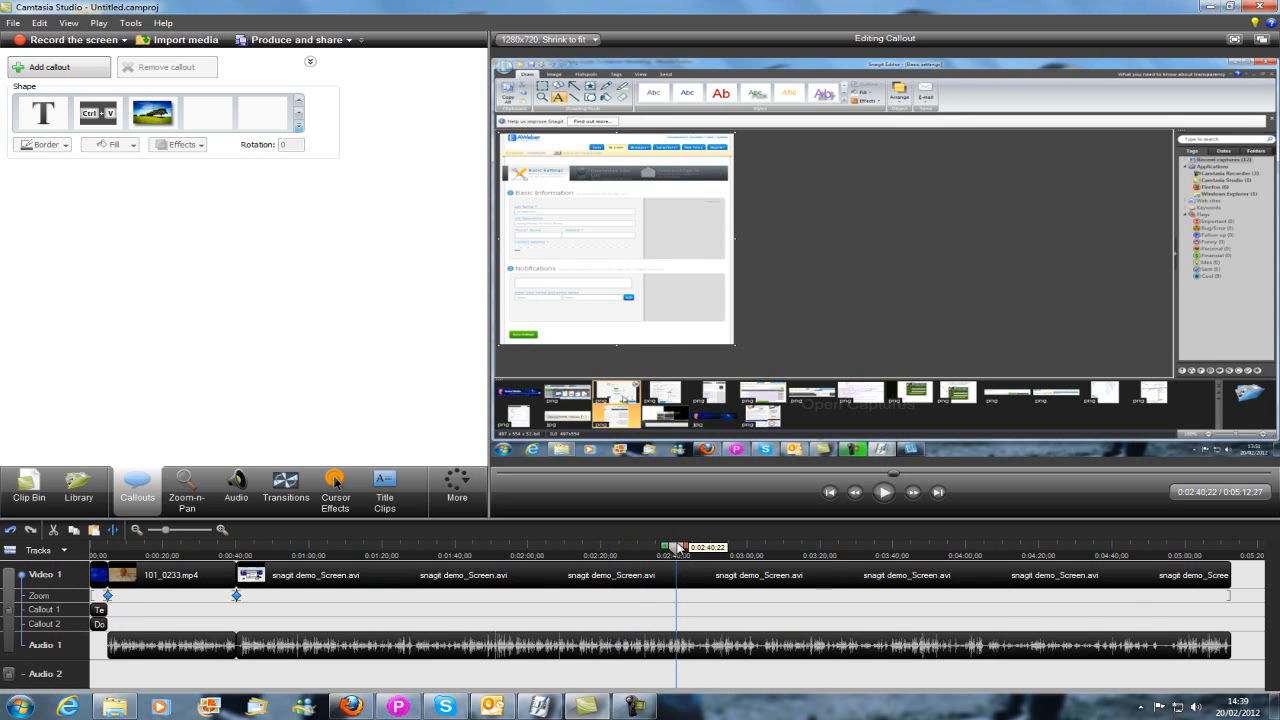
click(753, 549)
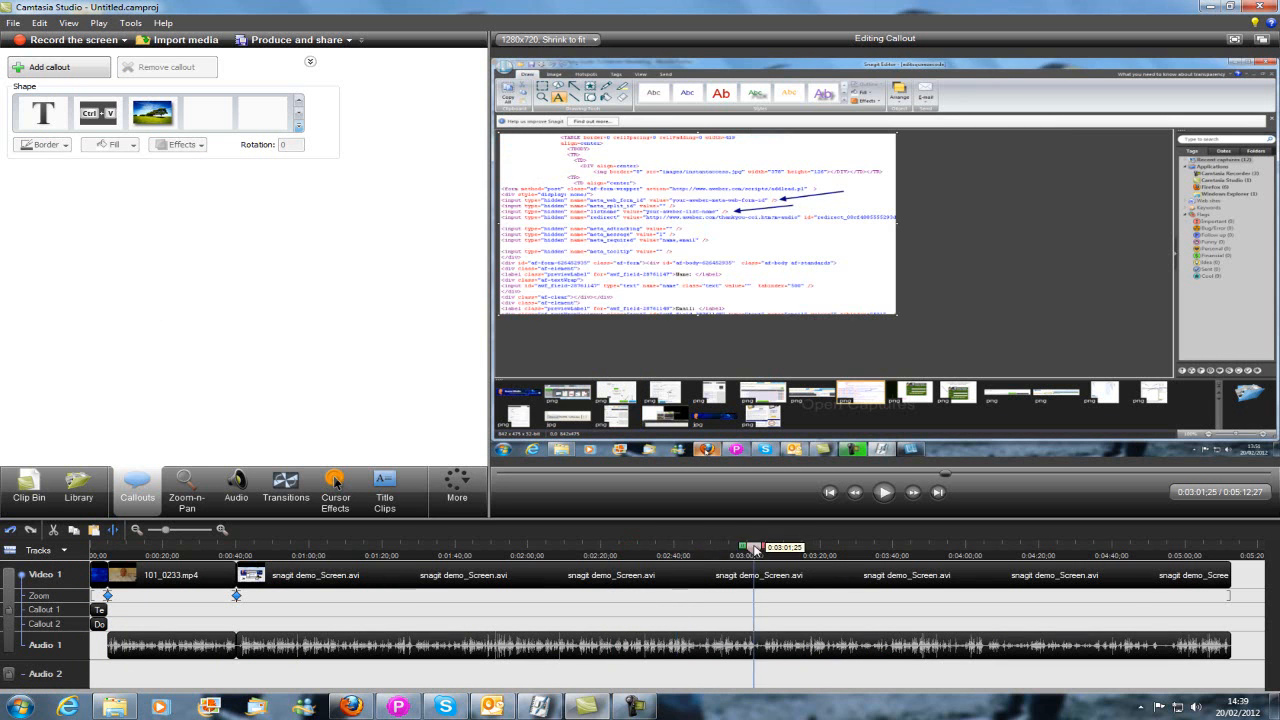
drag(753, 549, 728, 549)
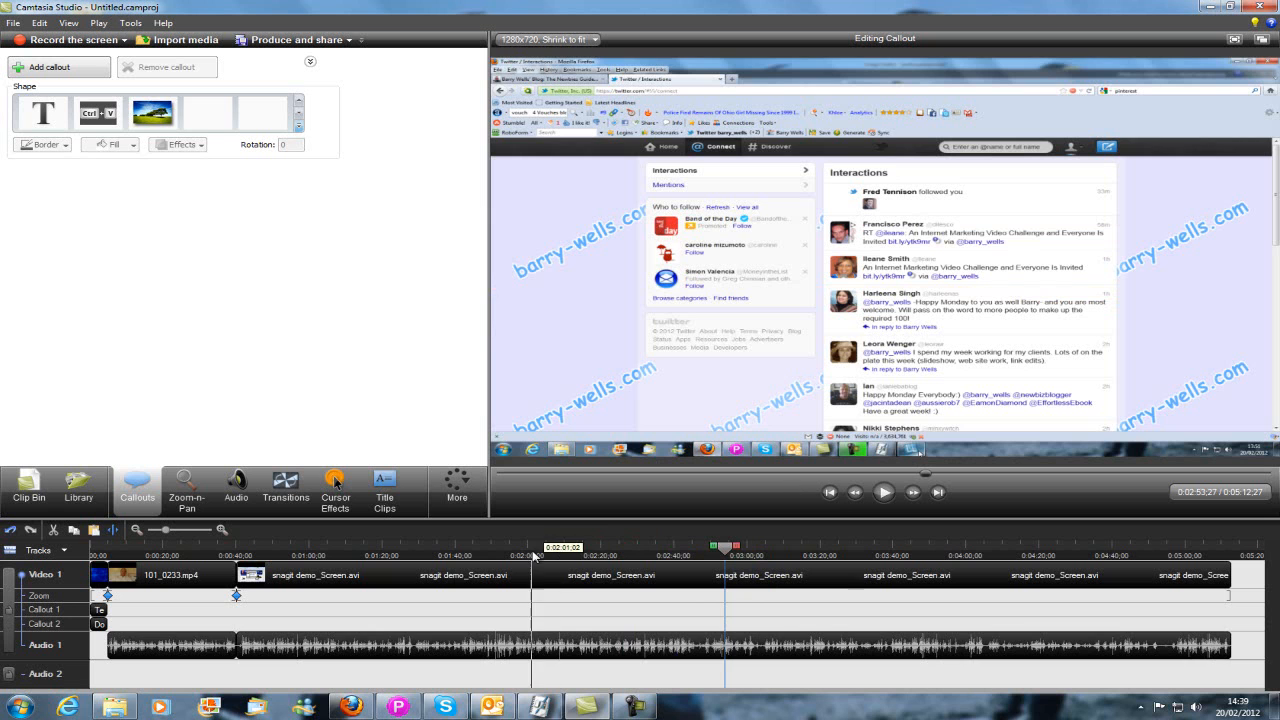
click(300, 128)
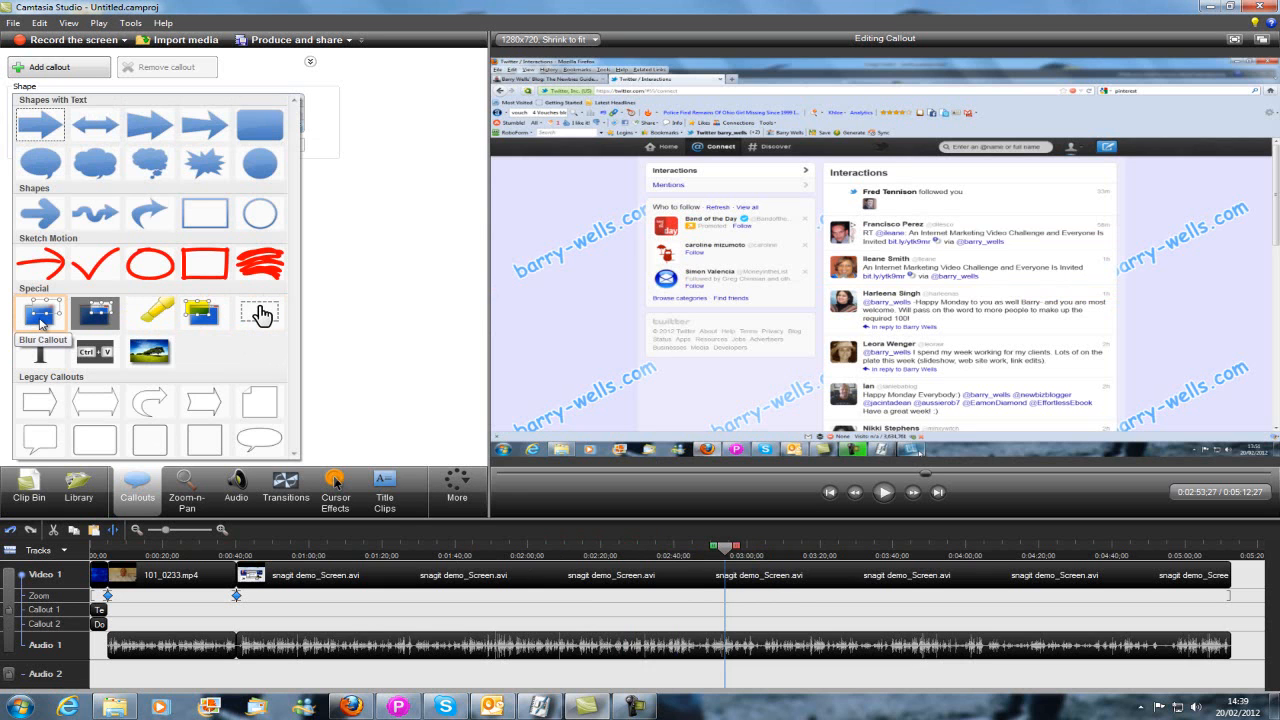
click(40, 318)
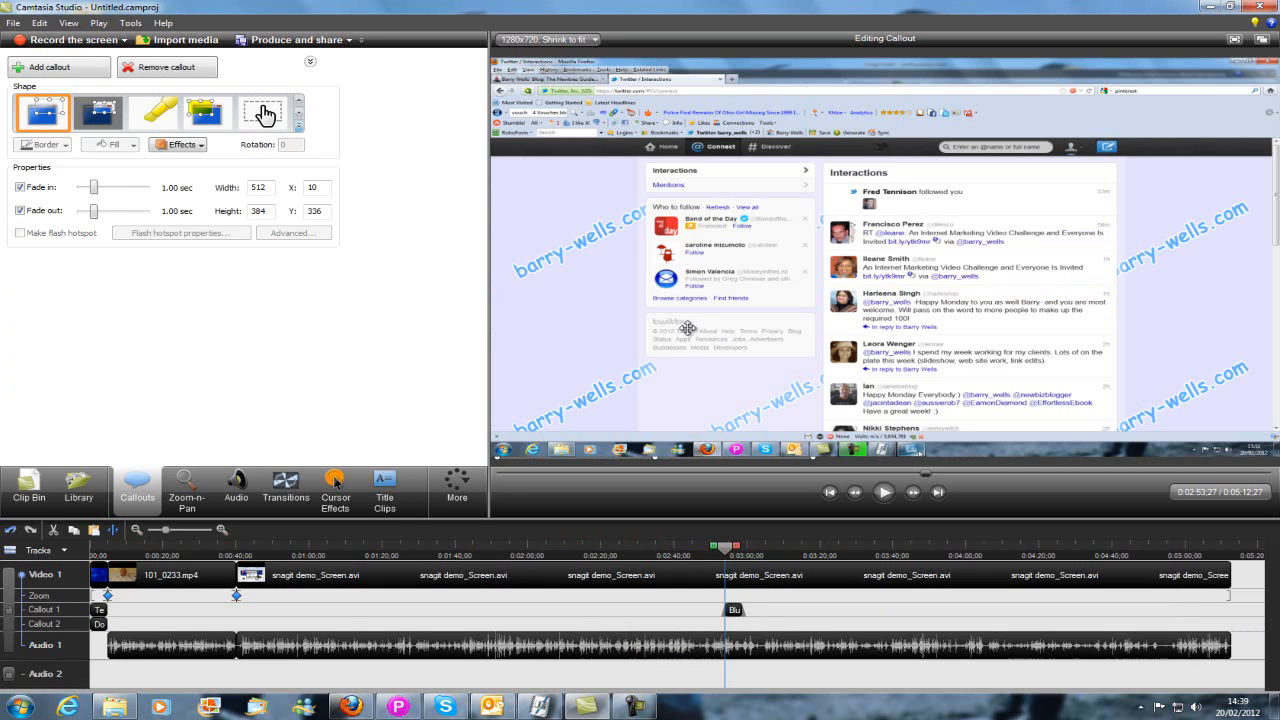
Step: Place the blur over the tweets at X 601, Y 257 with width 417, and turn off its fade in and fade out
drag(616, 366, 993, 321)
drag(1177, 307, 1120, 312)
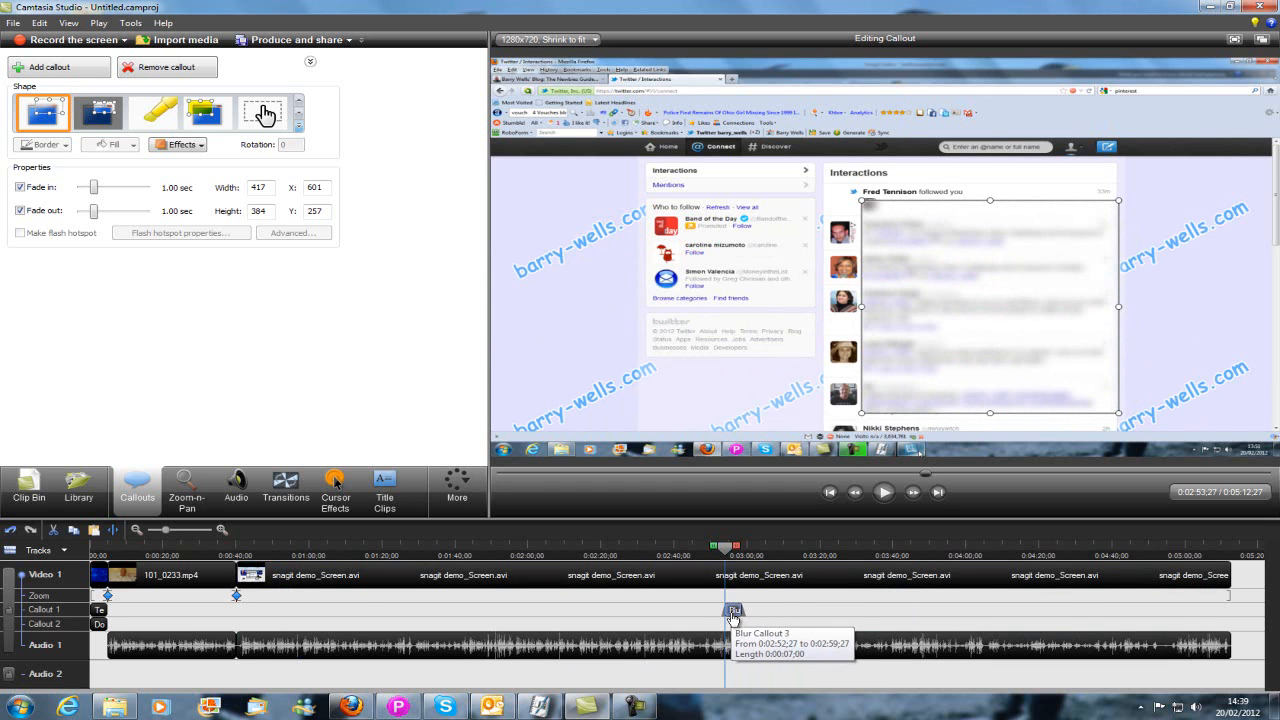
click(19, 187)
click(21, 210)
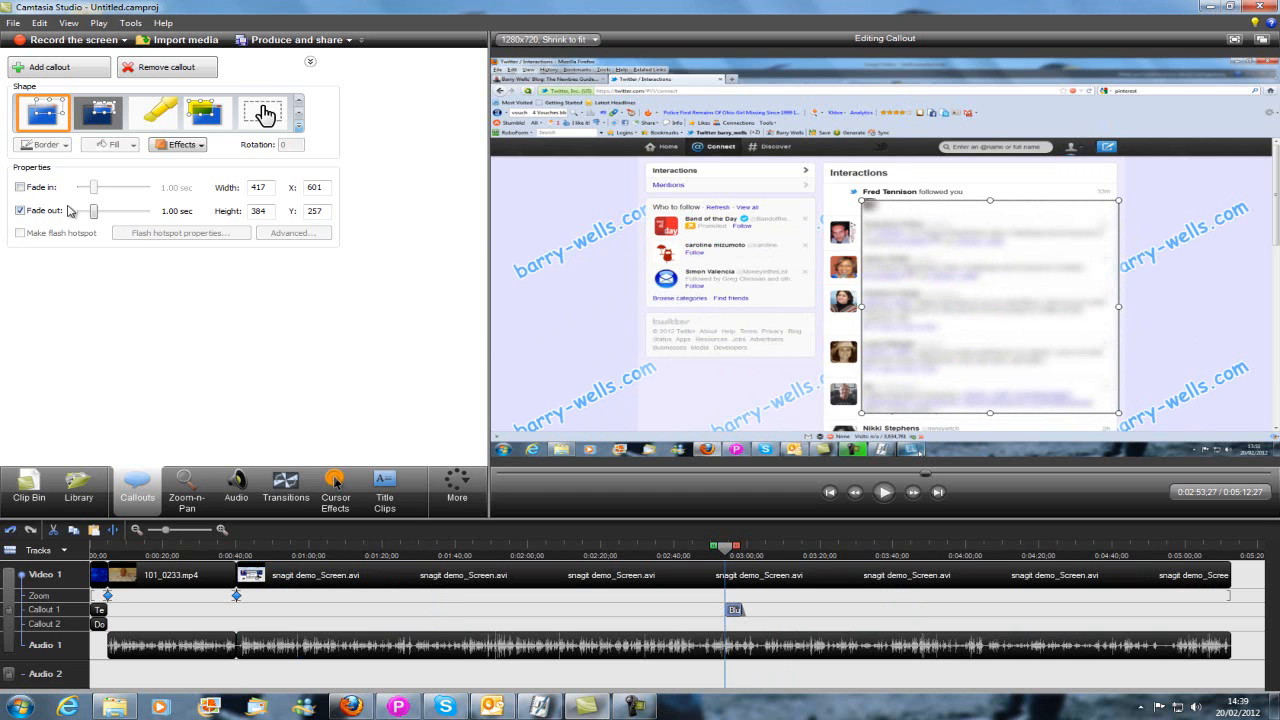
drag(96, 217, 135, 218)
click(20, 211)
Step: Lengthen the blur callout on the timeline so it ends at about 0:03:05, and remove it from the timeline
drag(743, 617, 791, 620)
click(786, 563)
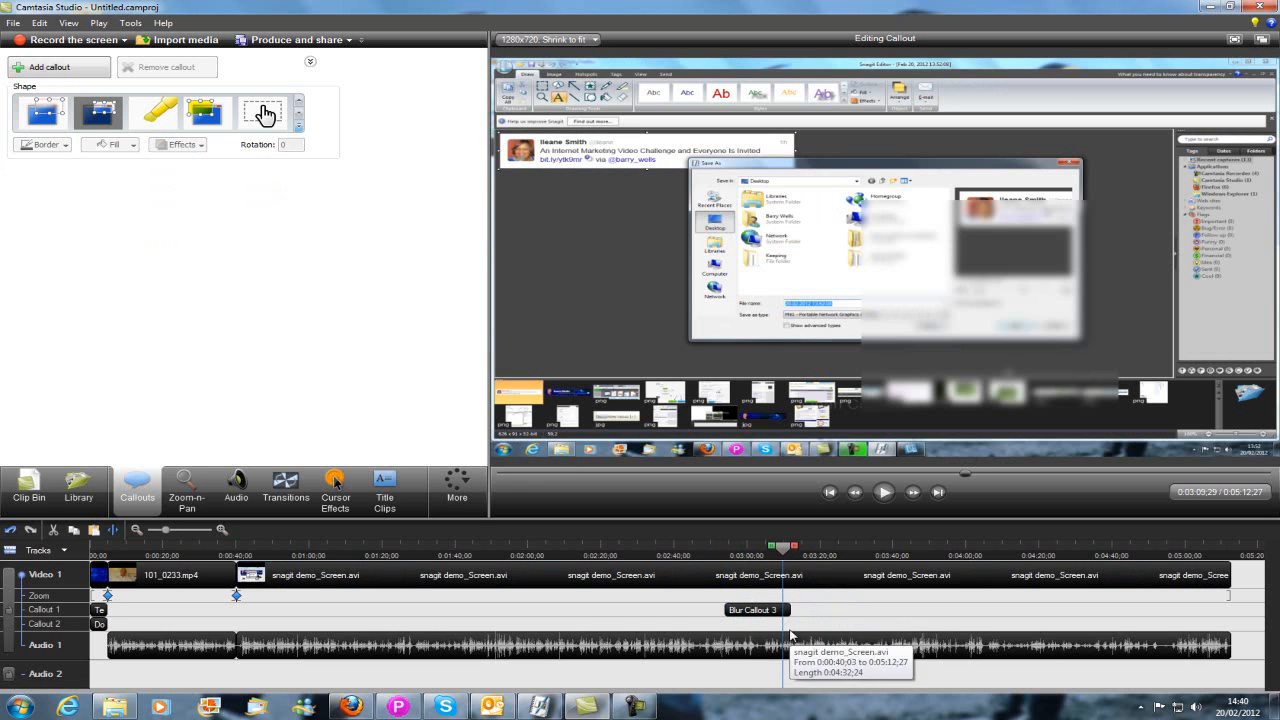
drag(789, 612, 773, 617)
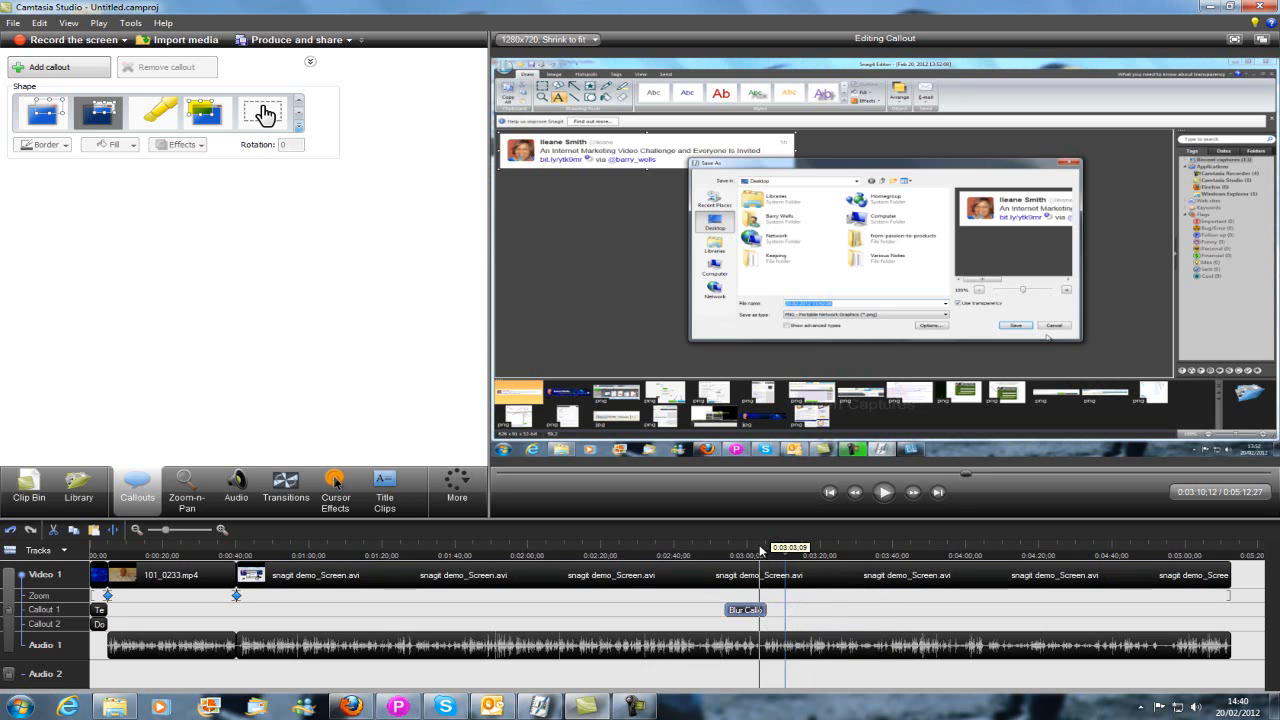
click(767, 551)
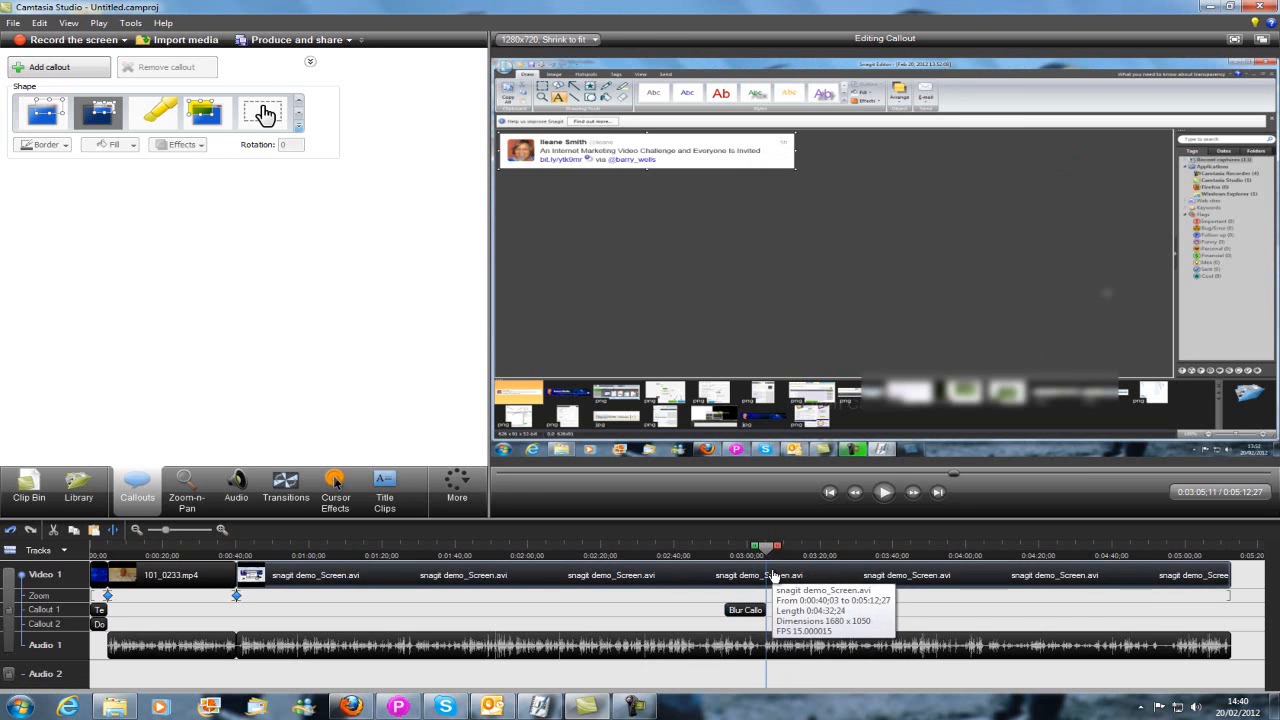
right_click(742, 613)
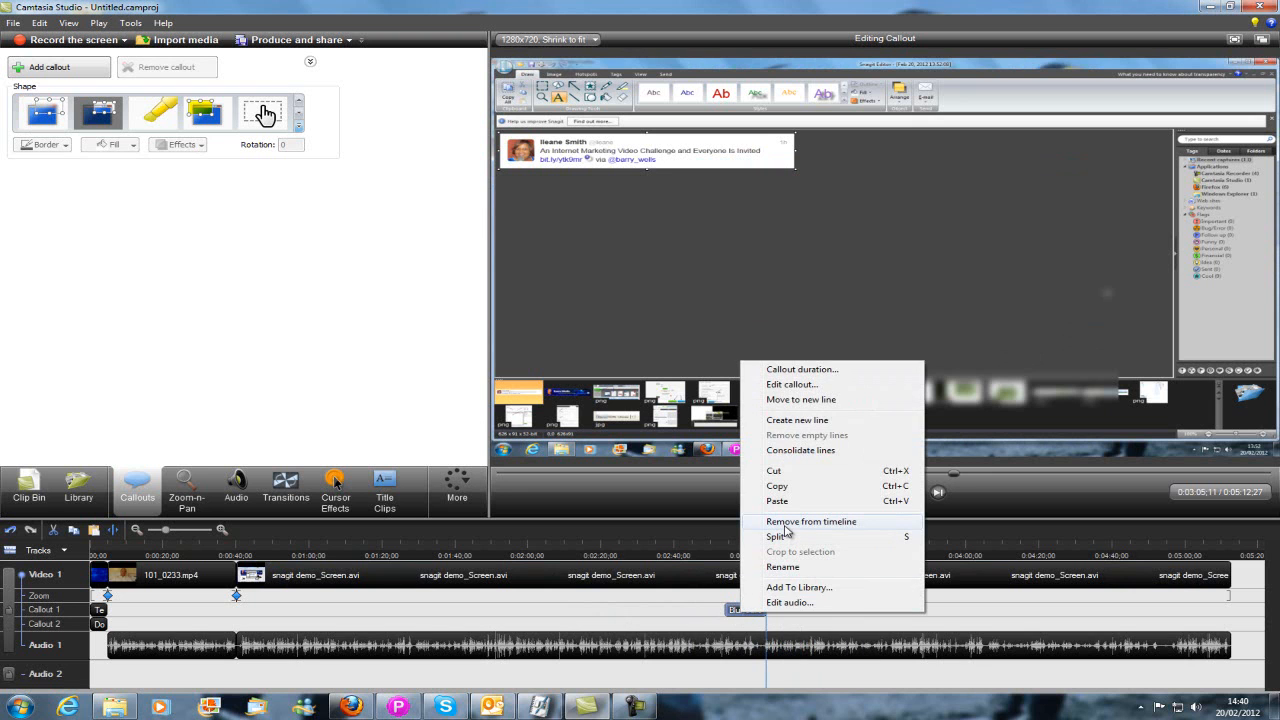
click(786, 527)
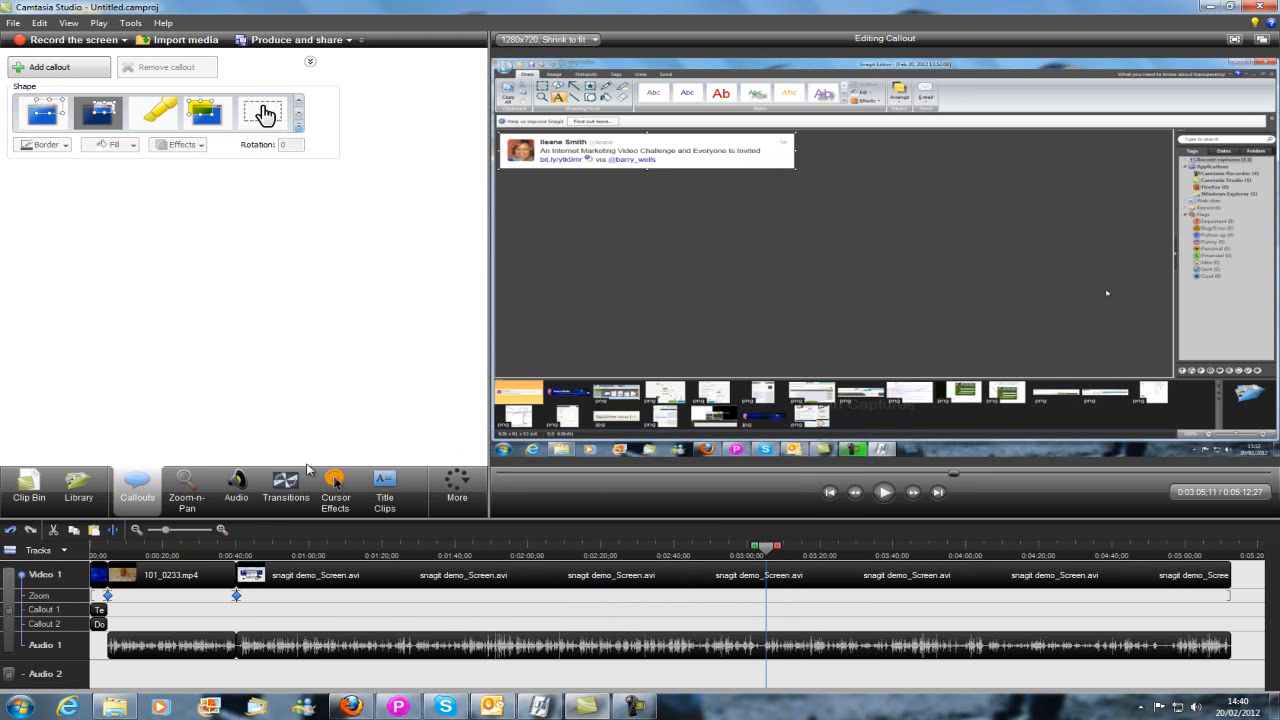
Step: Preview the Kick It Back audio track from the library's Audio folder
click(78, 488)
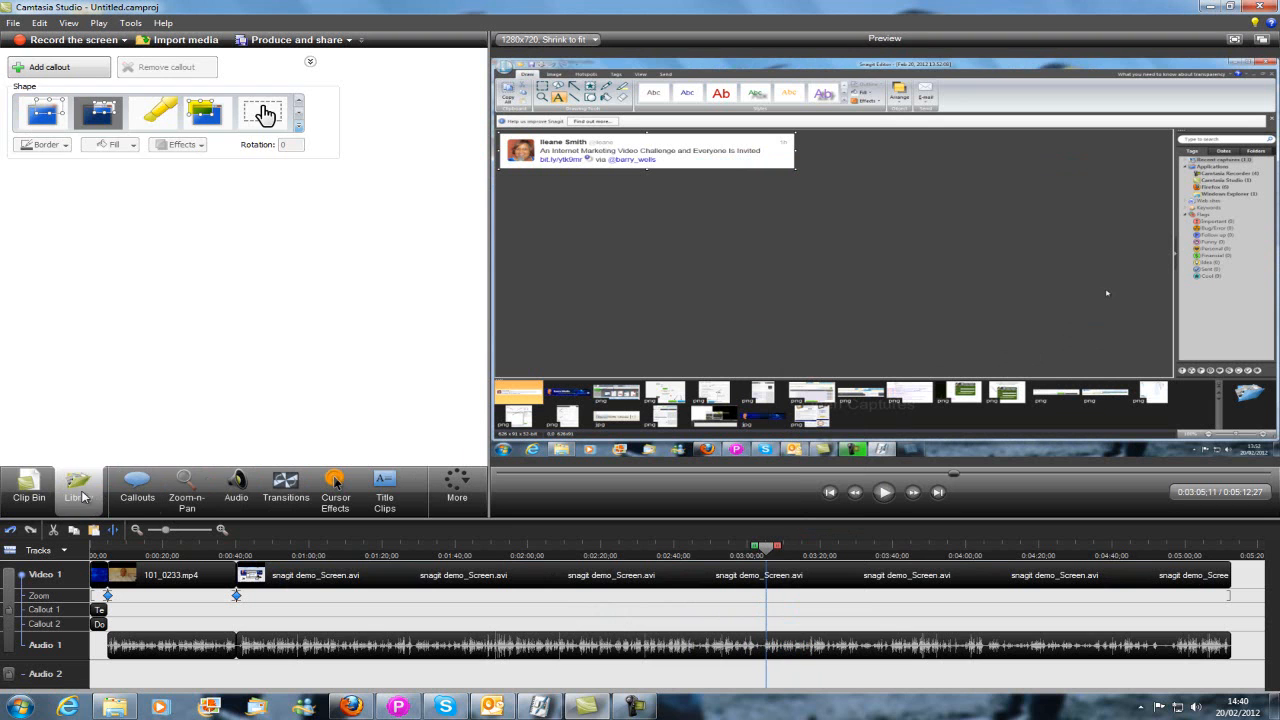
click(12, 73)
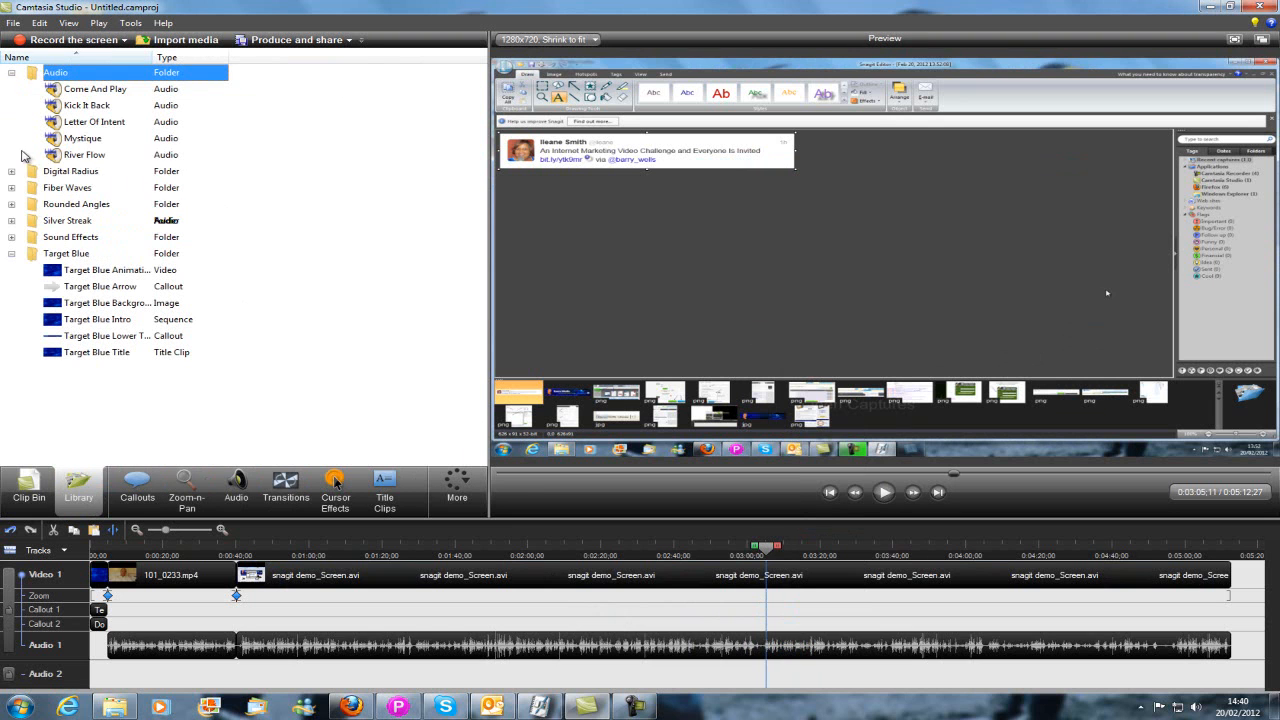
click(96, 106)
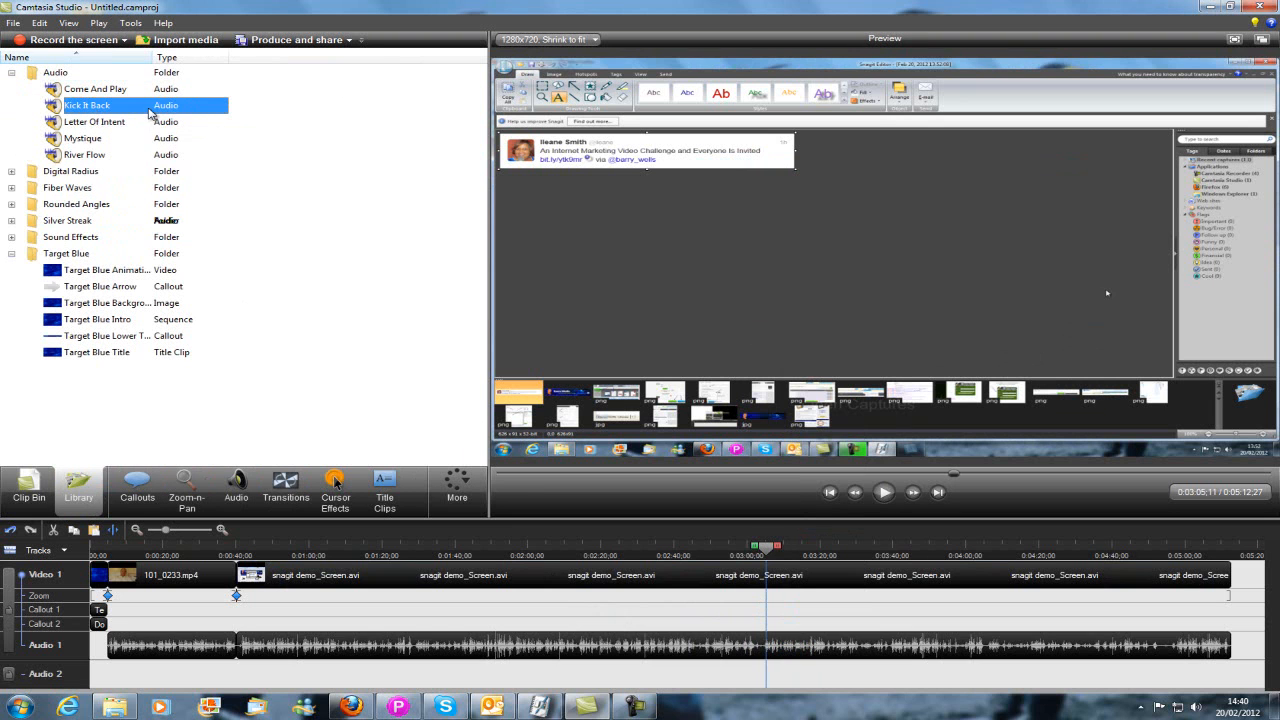
right_click(151, 112)
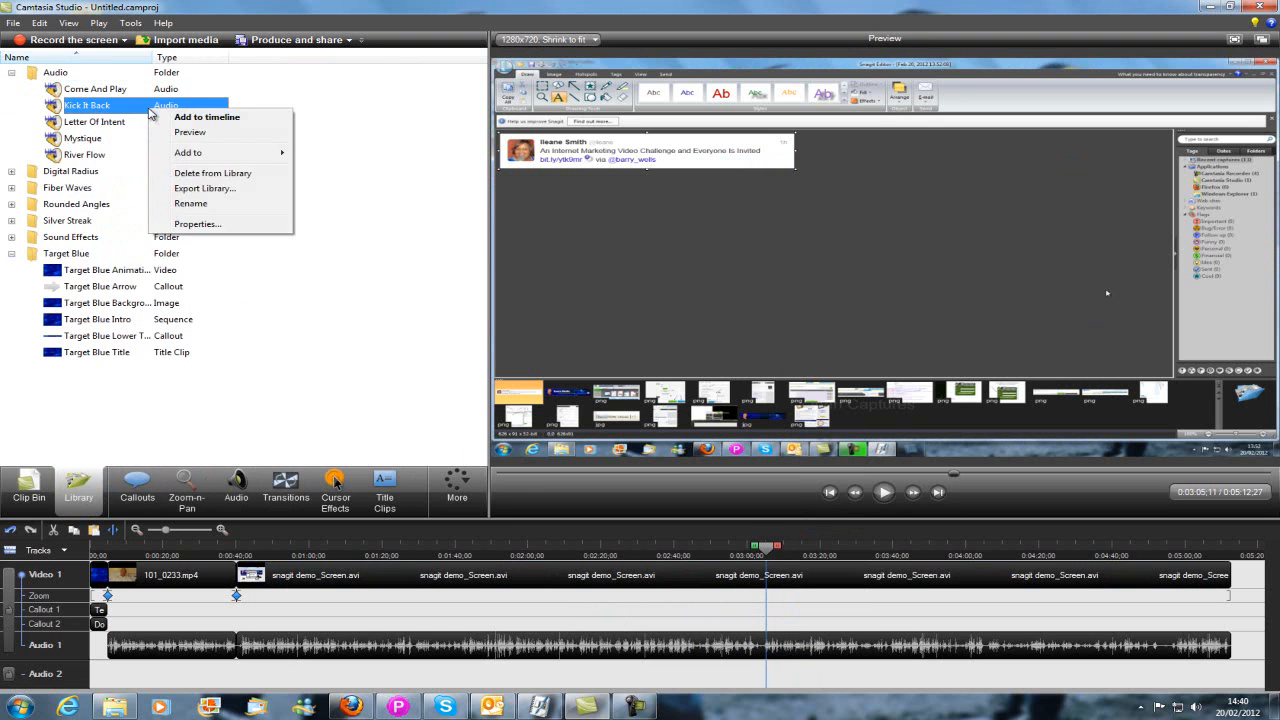
click(214, 134)
click(883, 492)
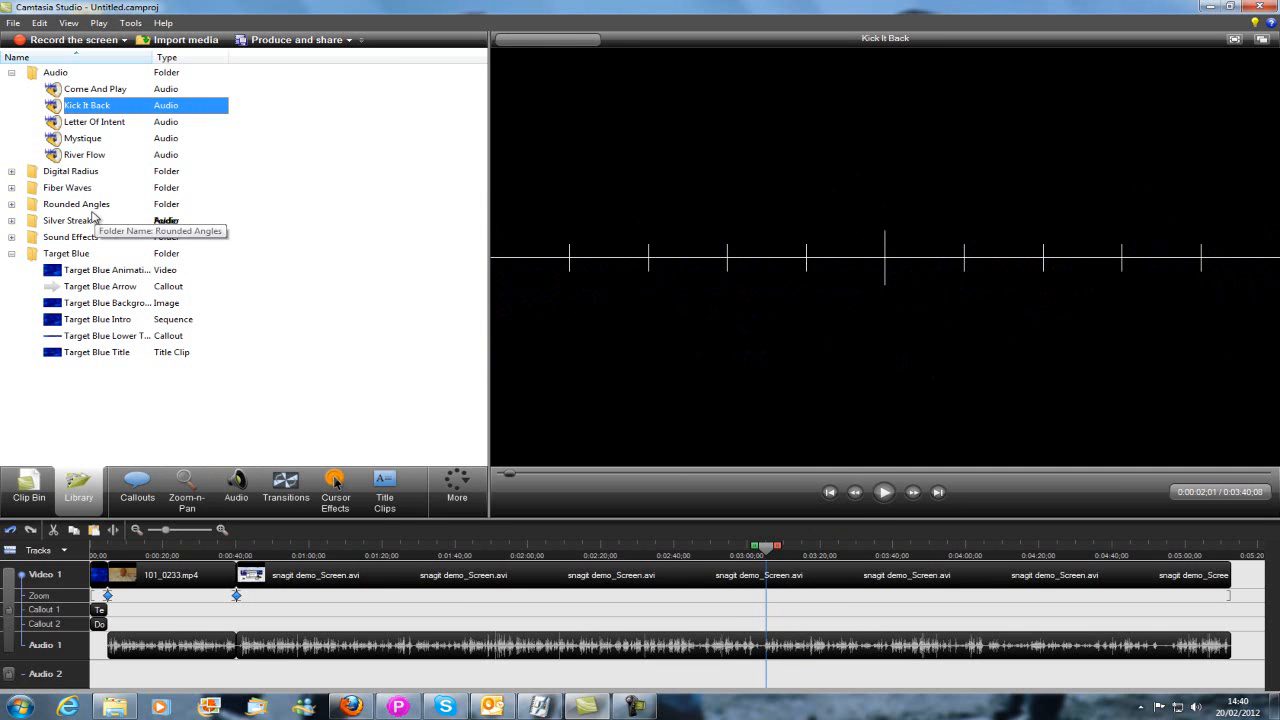
Step: Look through the Digital Radius and Fiber Waves library themes, and collapse these folders and Target Blue
click(11, 171)
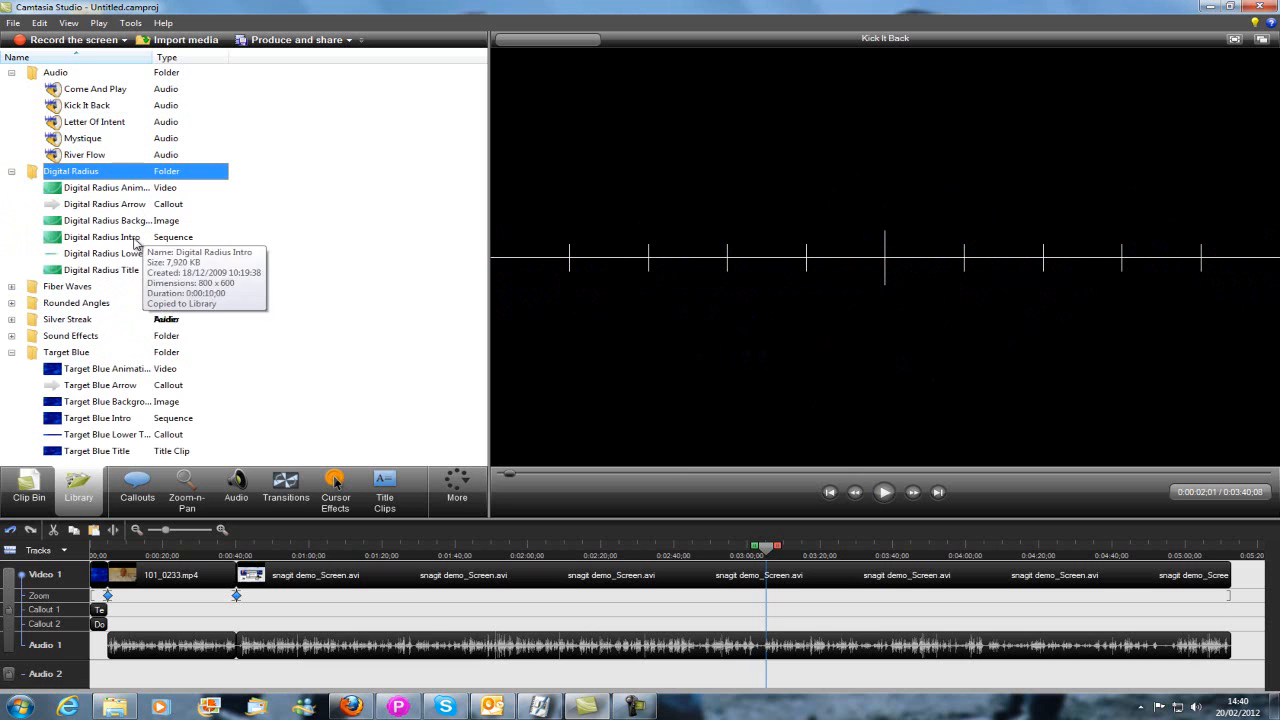
click(11, 286)
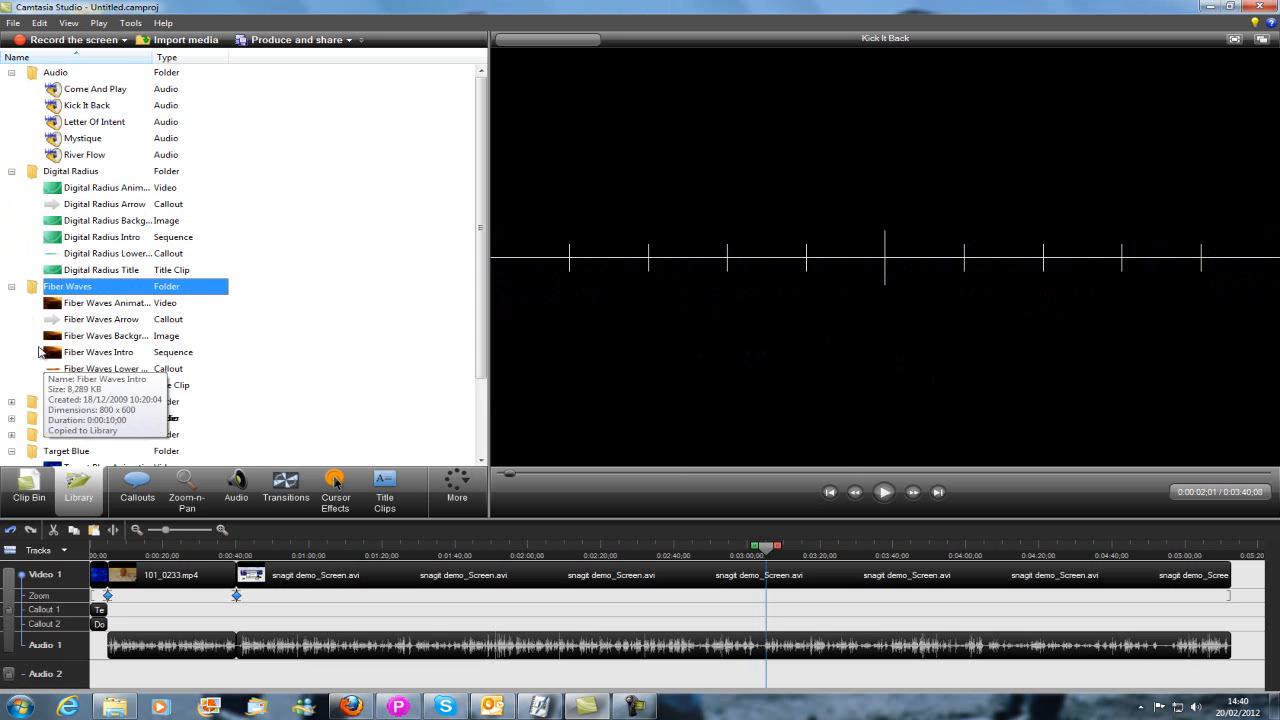
click(11, 286)
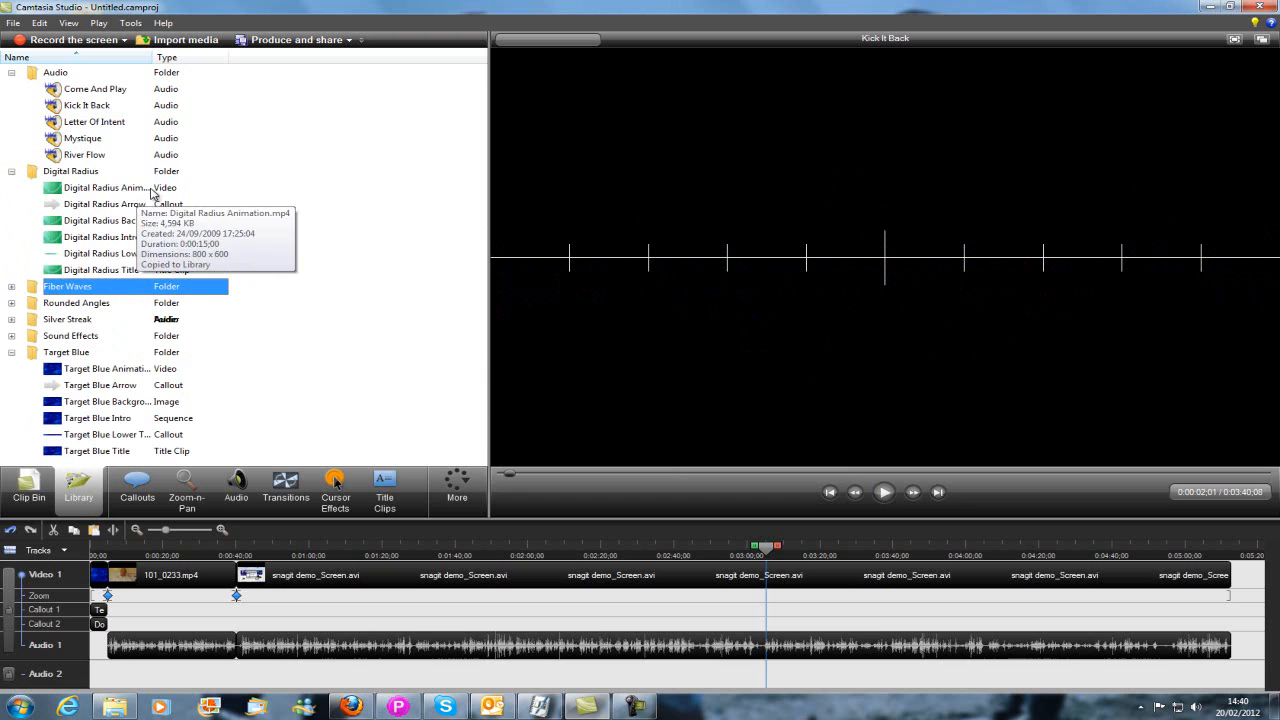
click(11, 171)
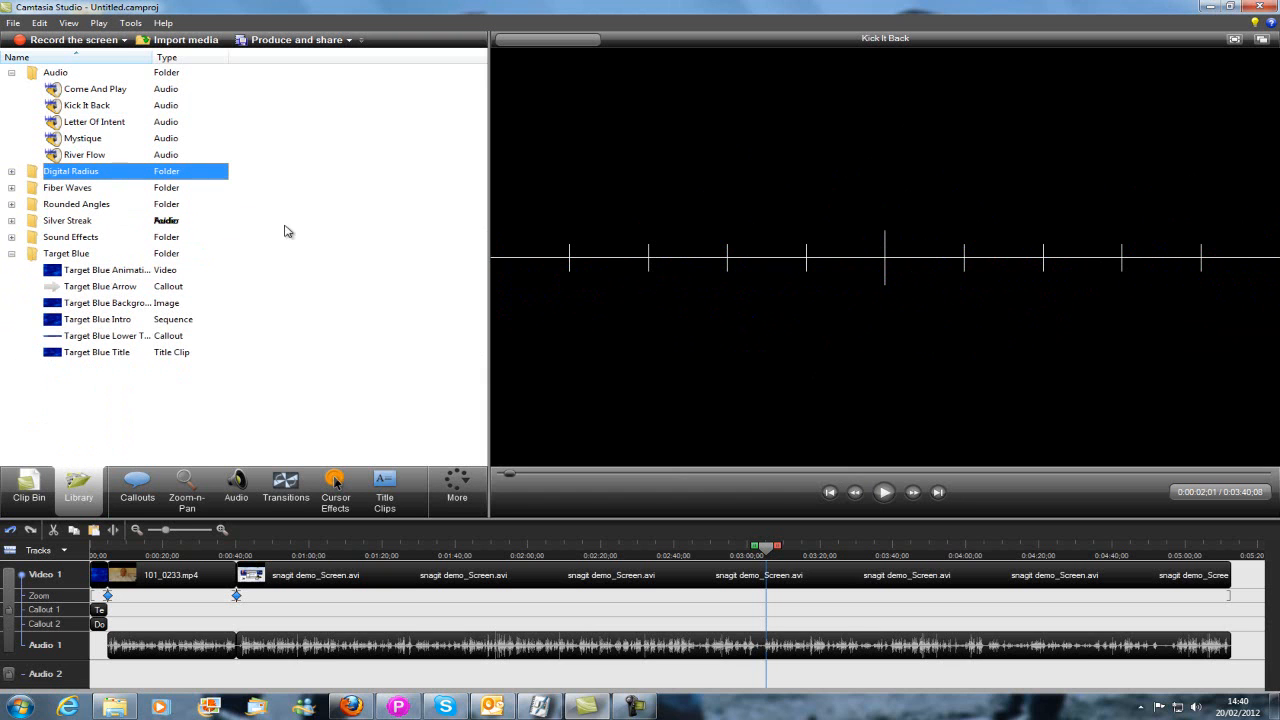
click(11, 255)
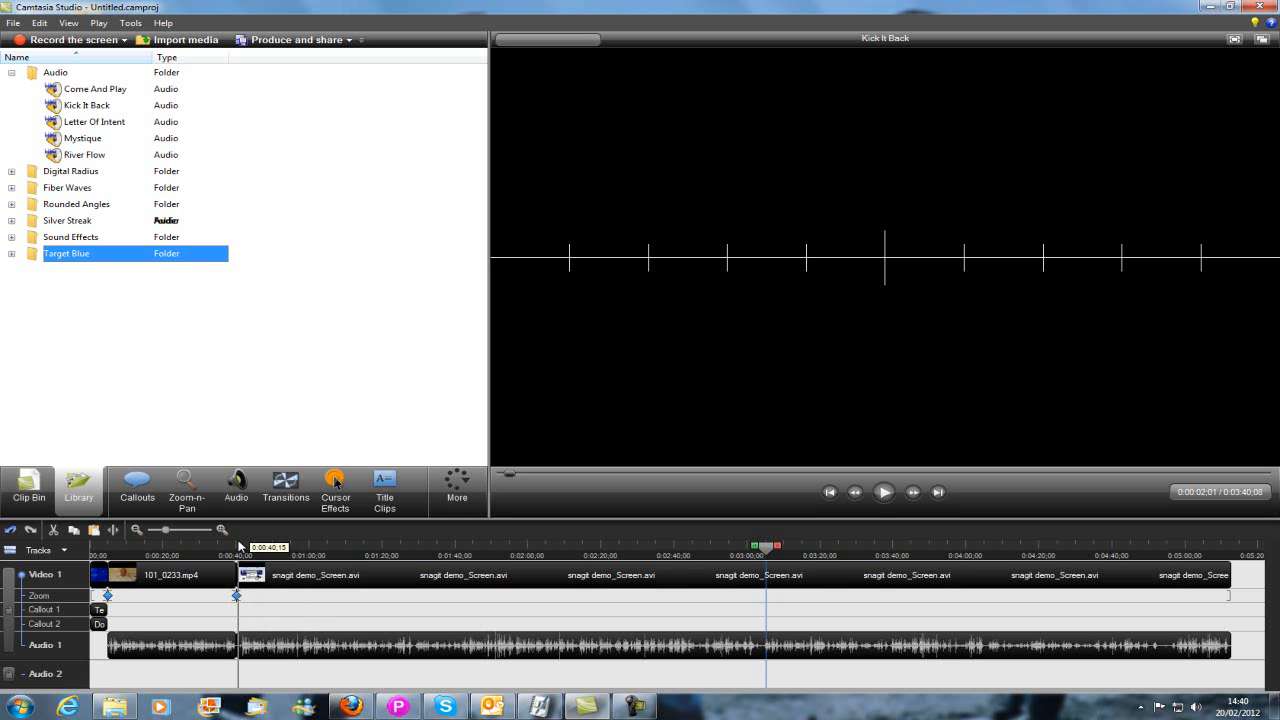
Step: Add Flip transitions between the title background and 101_0233.mp4, and between 101_0233.mp4 and snagit demo_Screen.avi
click(112, 549)
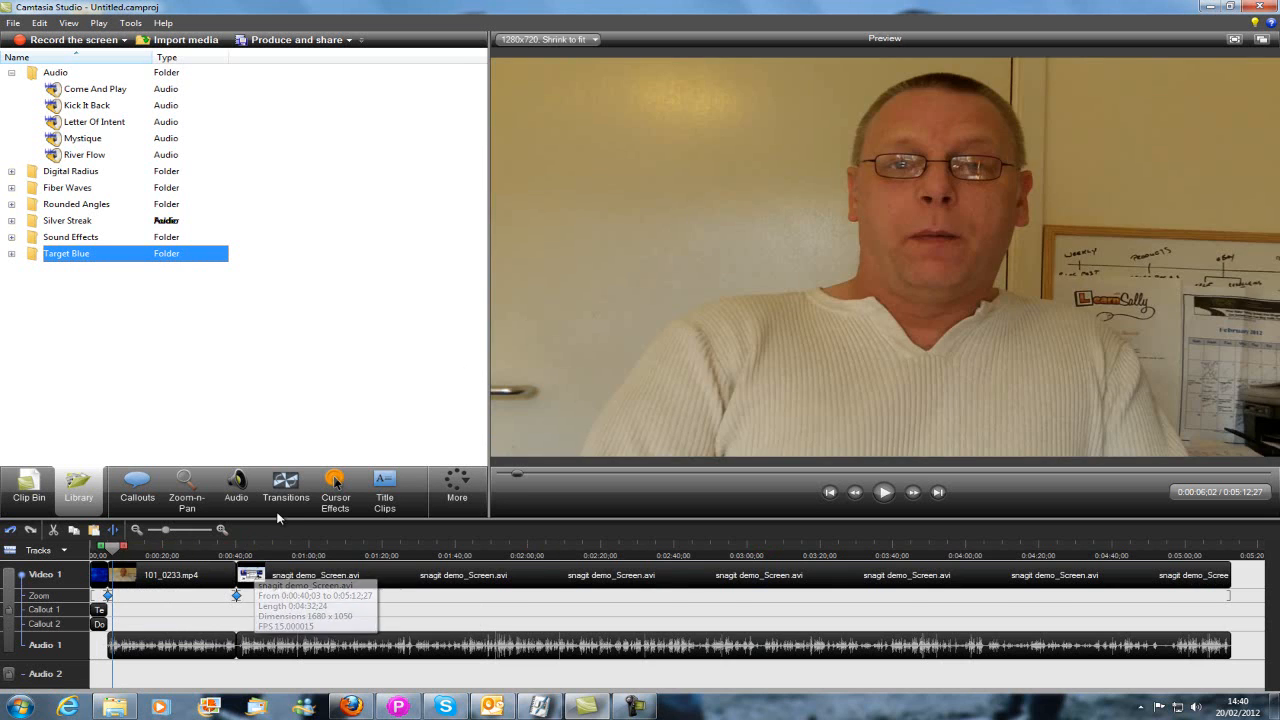
click(284, 497)
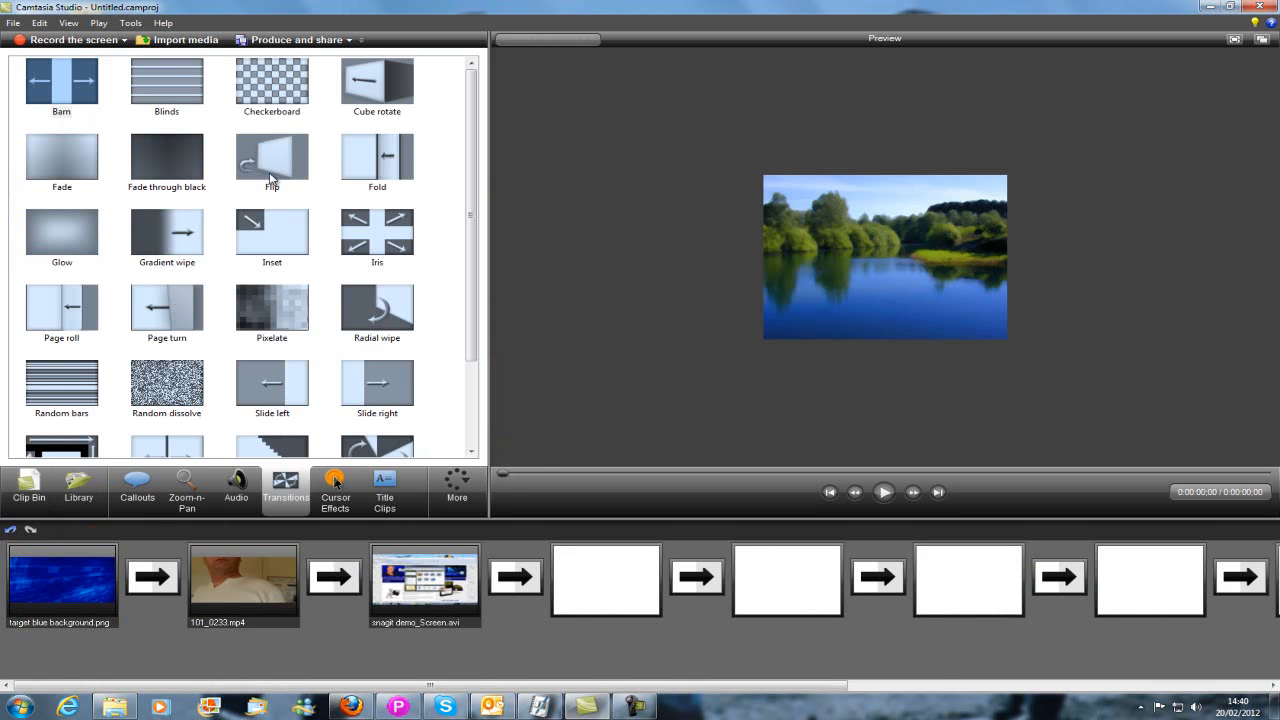
drag(272, 163, 165, 578)
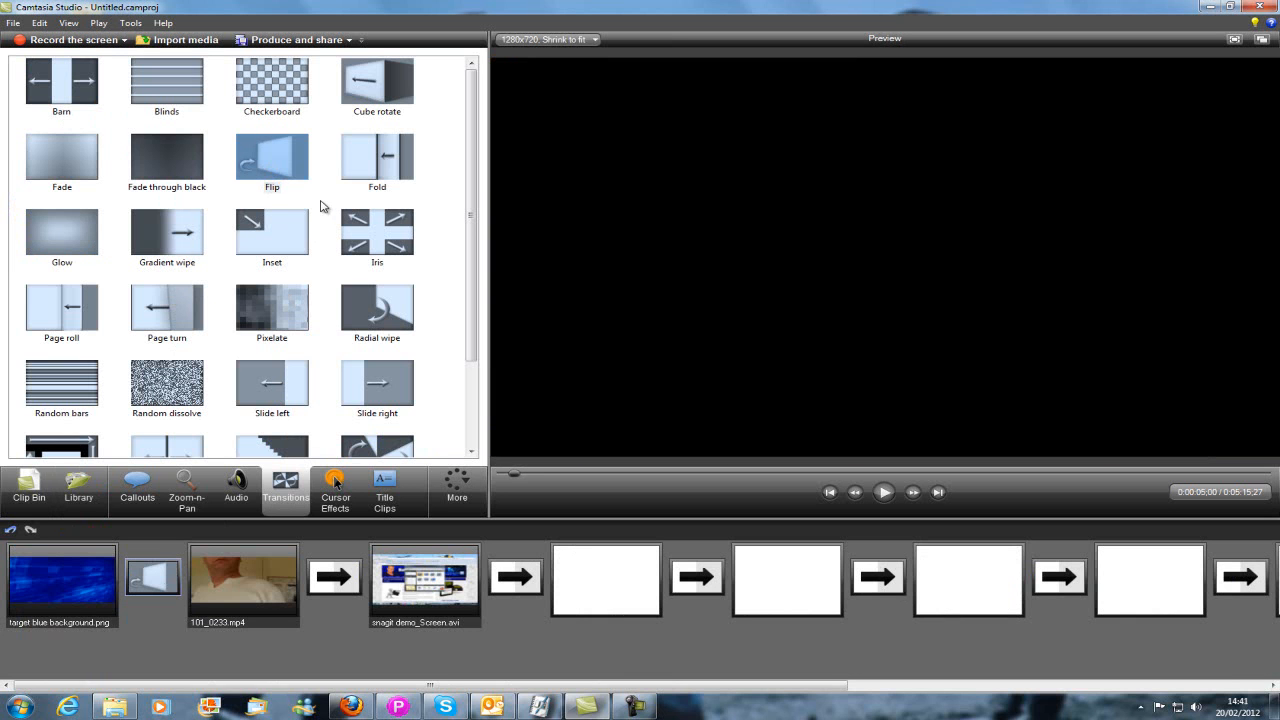
drag(274, 153, 338, 590)
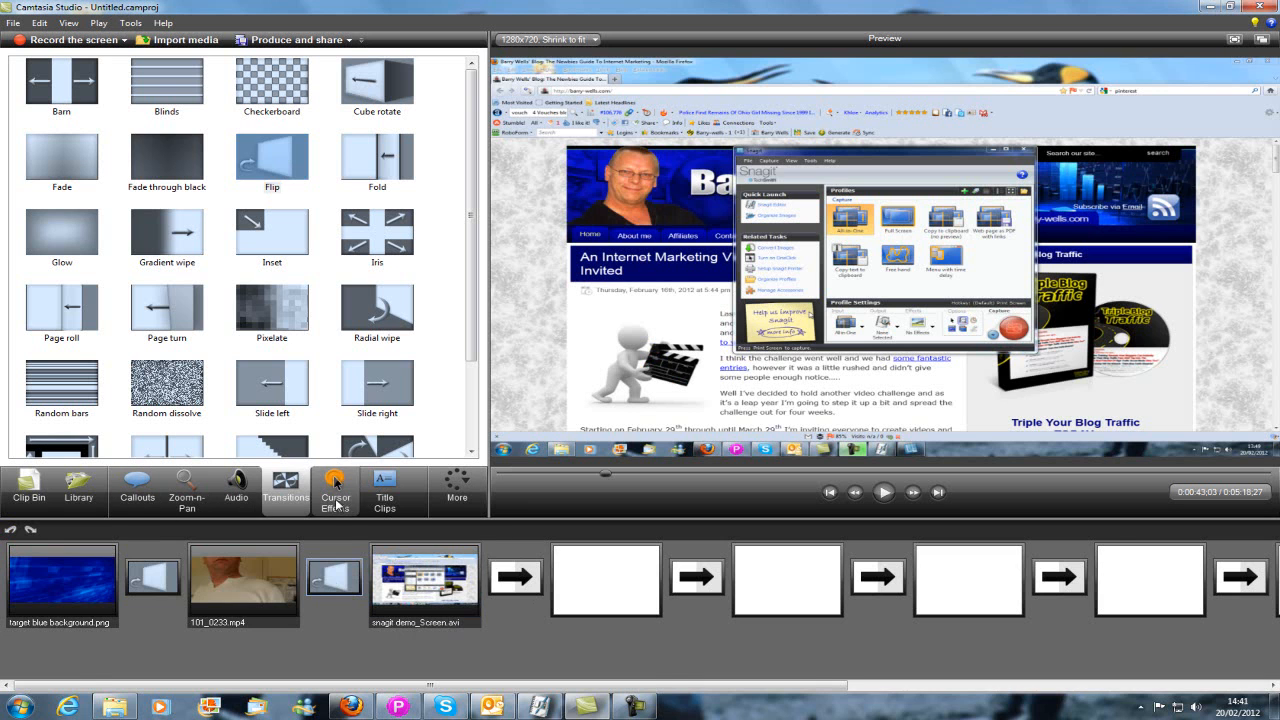
Step: Set the mouse cursor's highlight effect to Highlight
click(338, 505)
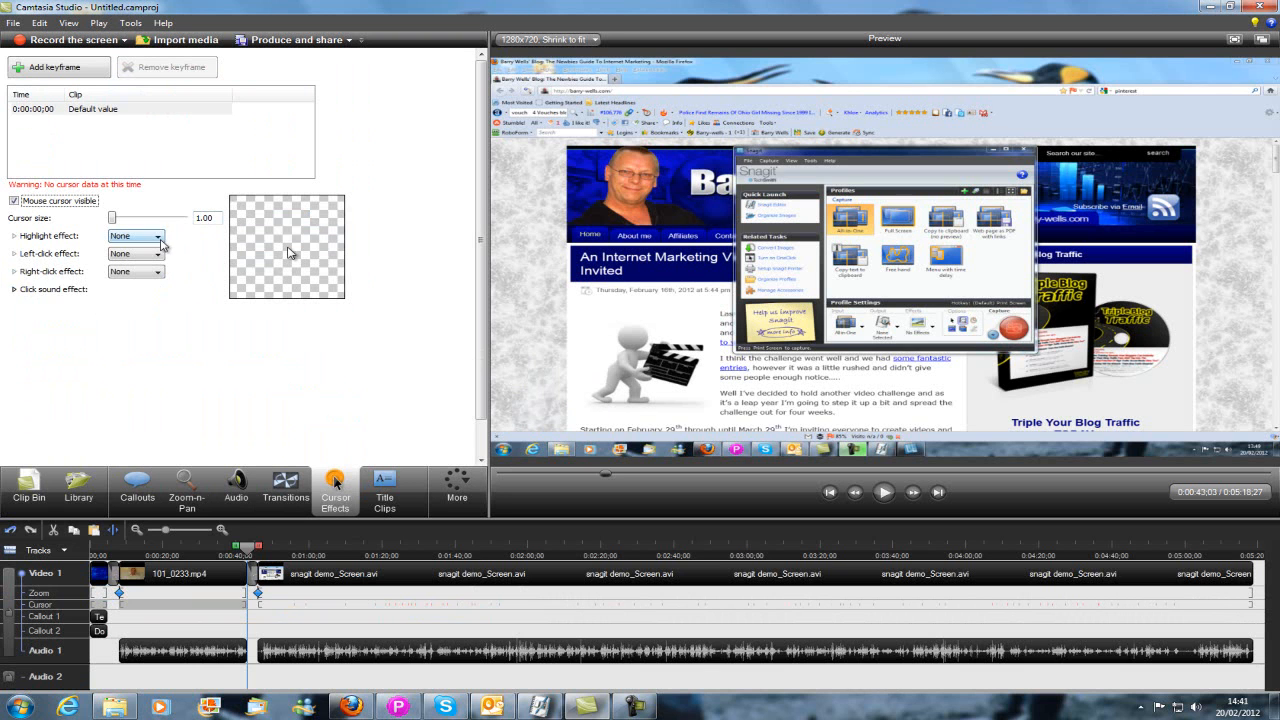
click(158, 237)
click(126, 257)
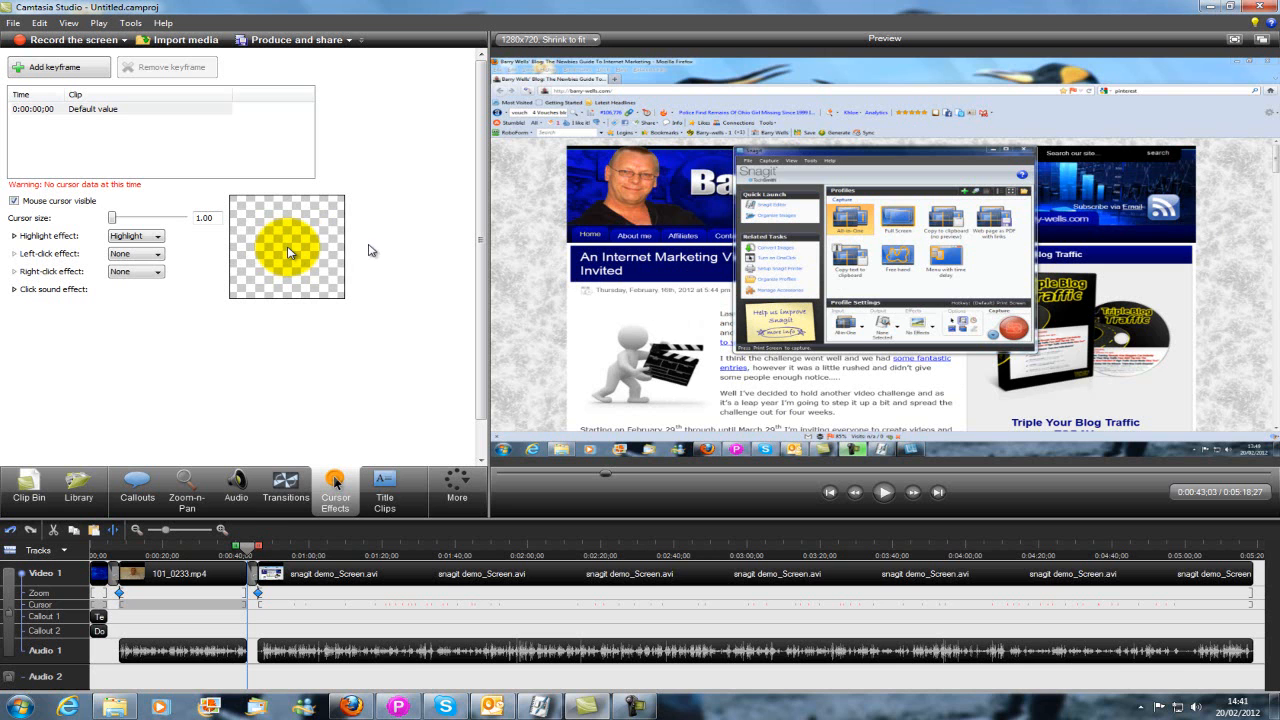
Step: Look at the title clip options and view the finished title frame at 0:00:01;26 in the preview
click(380, 503)
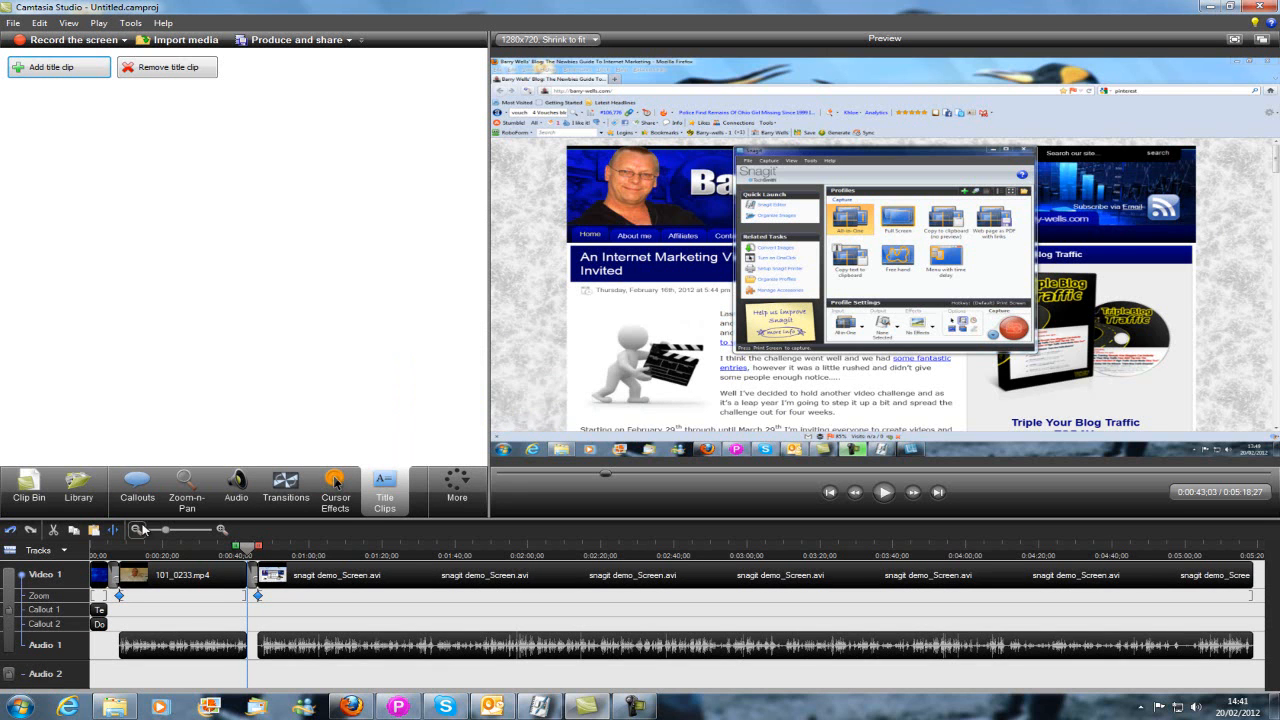
double_click(103, 583)
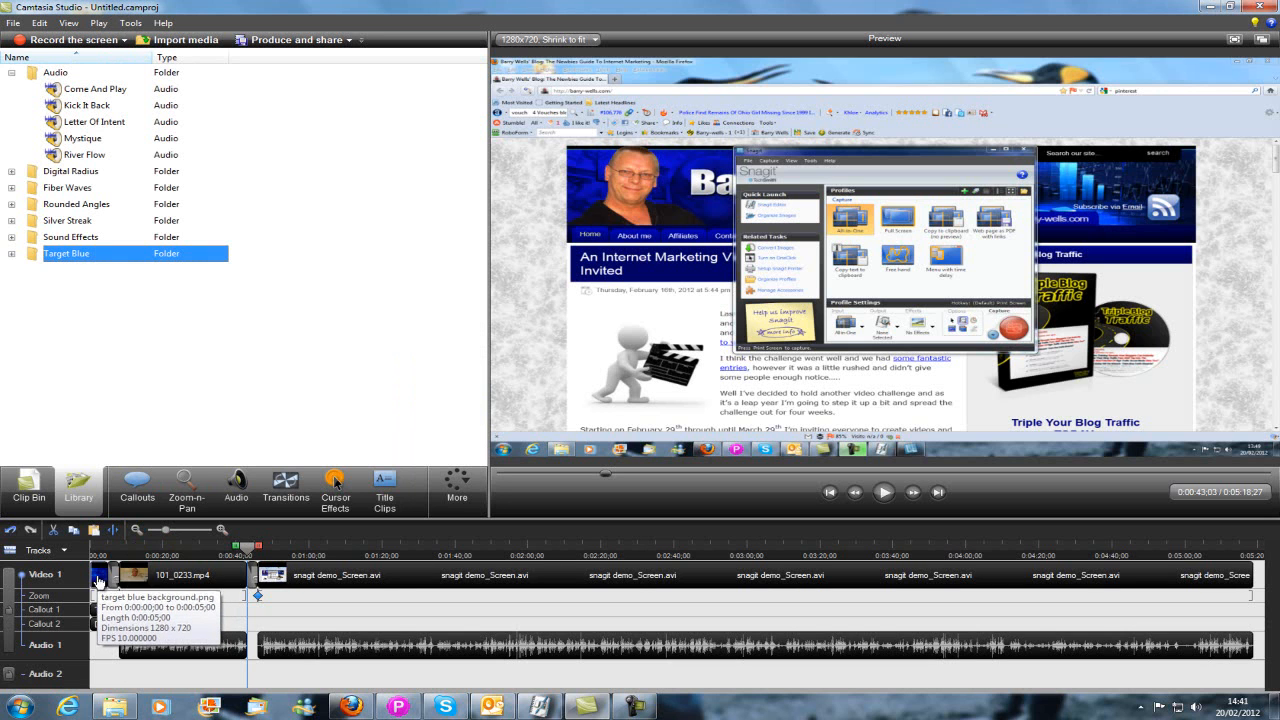
click(98, 583)
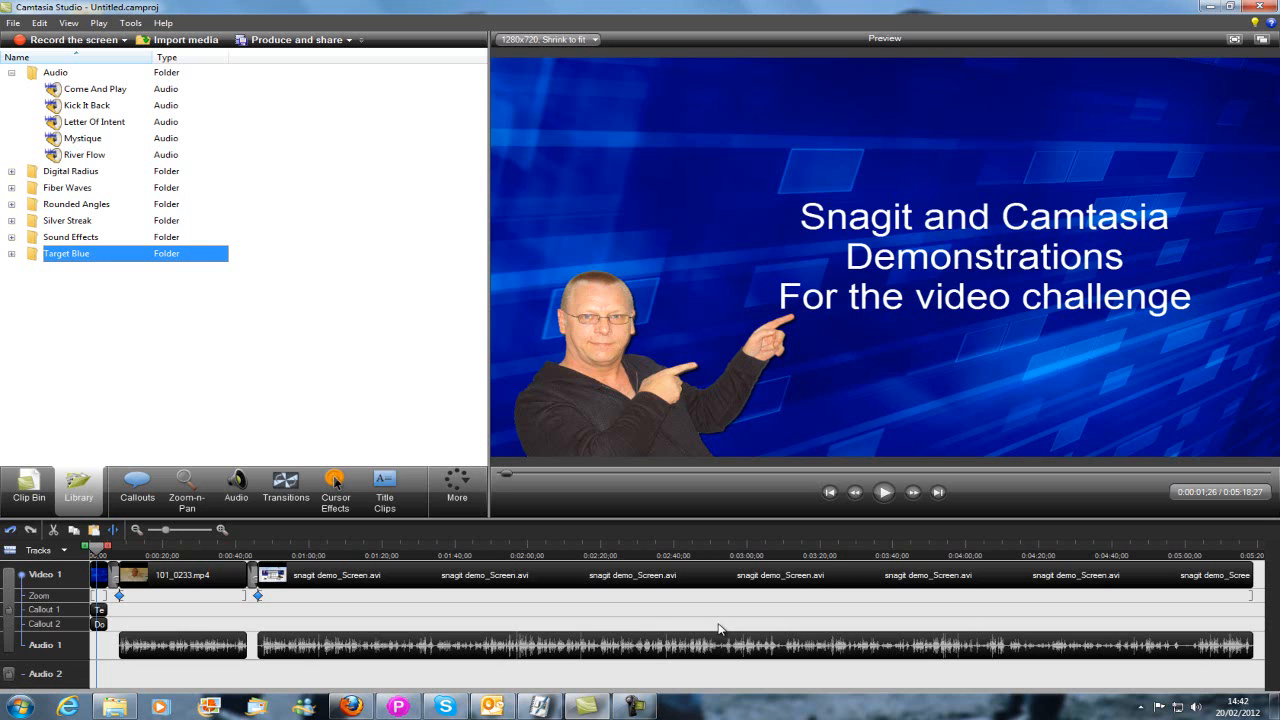
Step: Start producing the video with the Custom production settings preset and continue to the file format choice
click(349, 40)
click(336, 62)
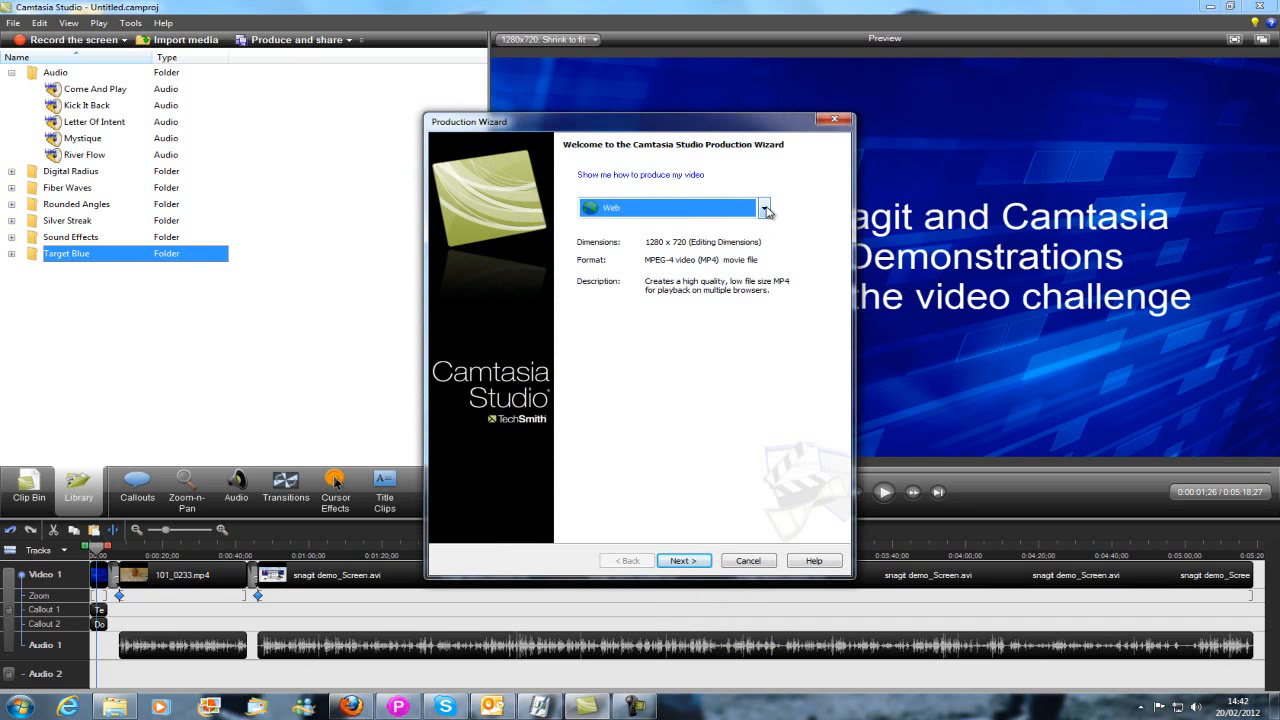
click(764, 209)
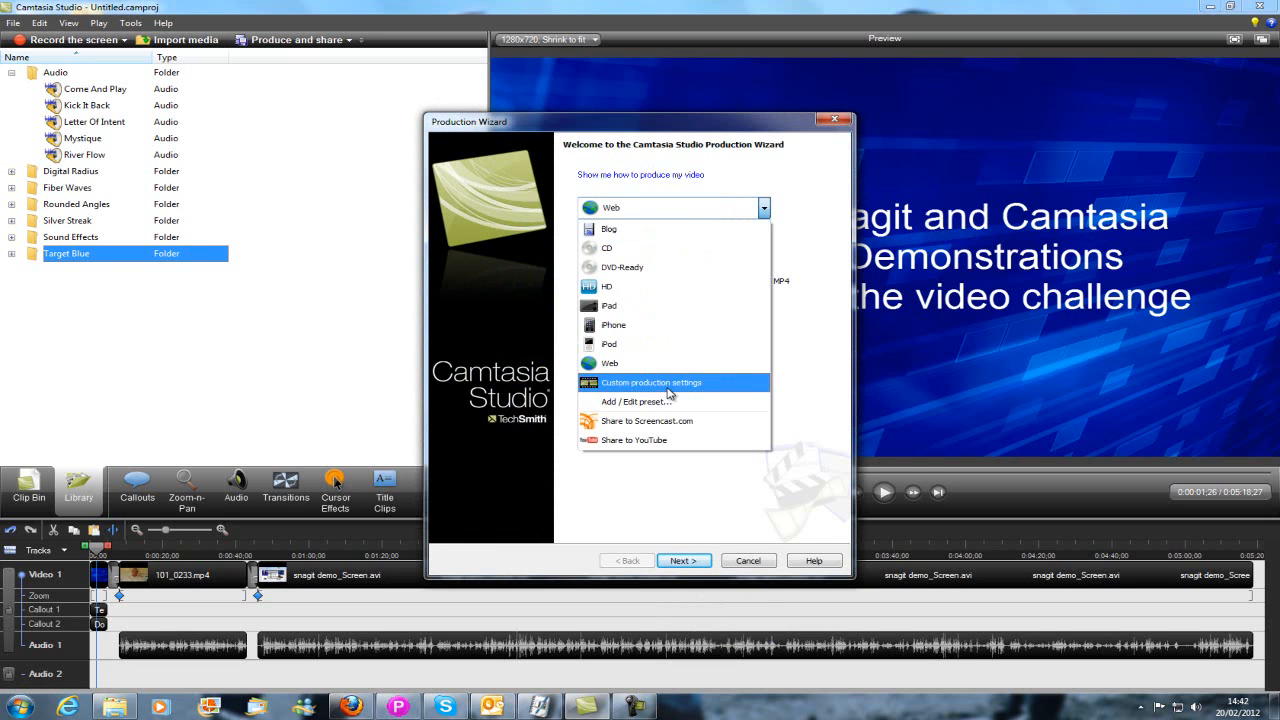
click(668, 387)
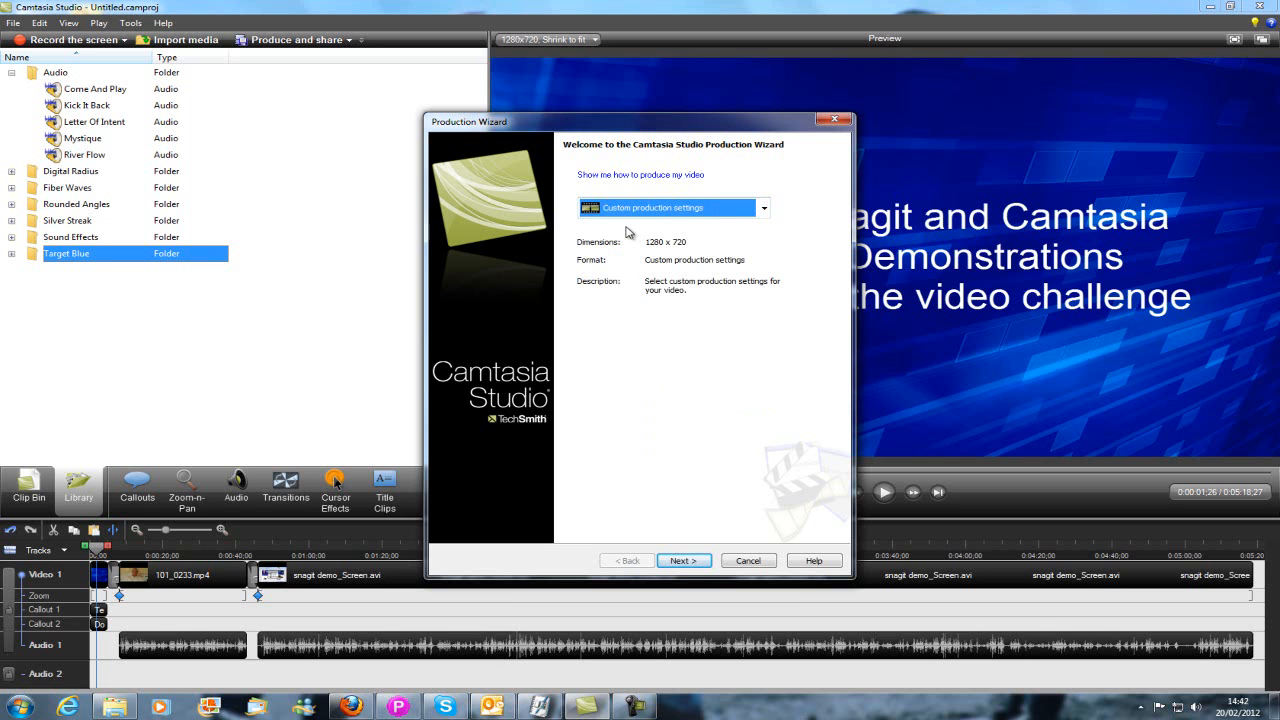
click(680, 562)
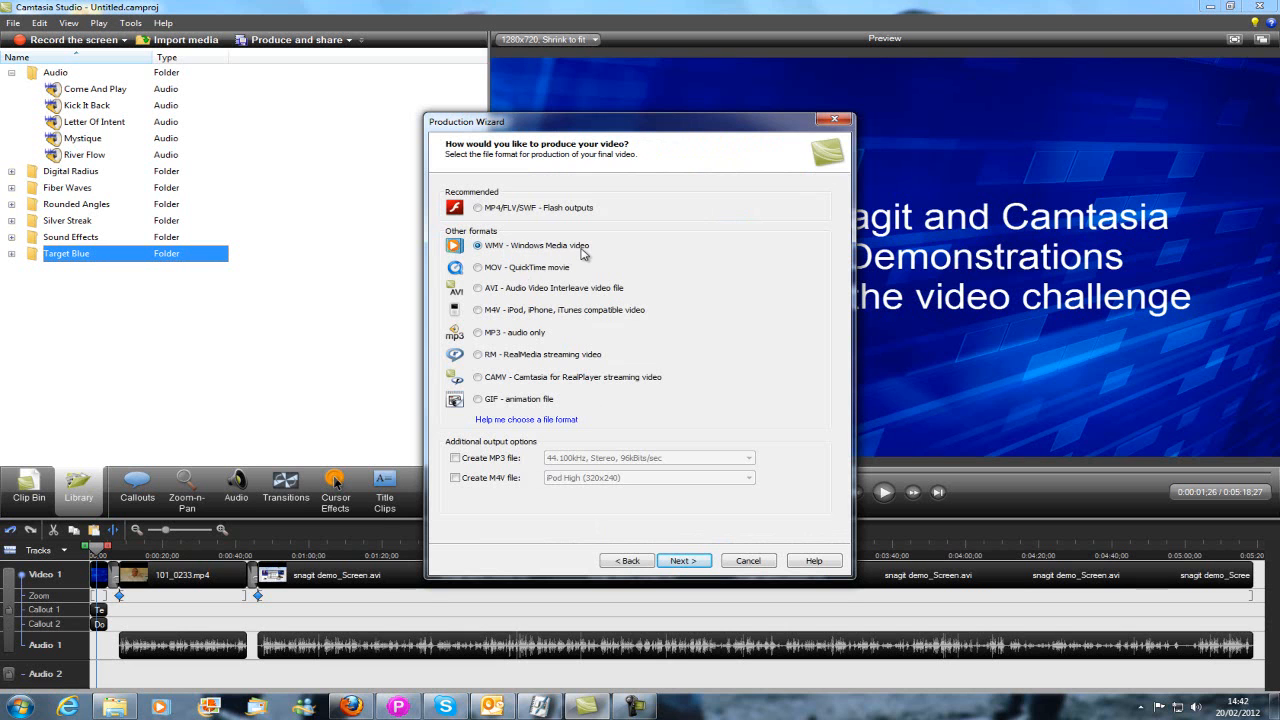
Step: Accept the WMV format, the Best Quality and File Size profile, the 1280x720 custom size and the default options to reach the output settings
click(678, 562)
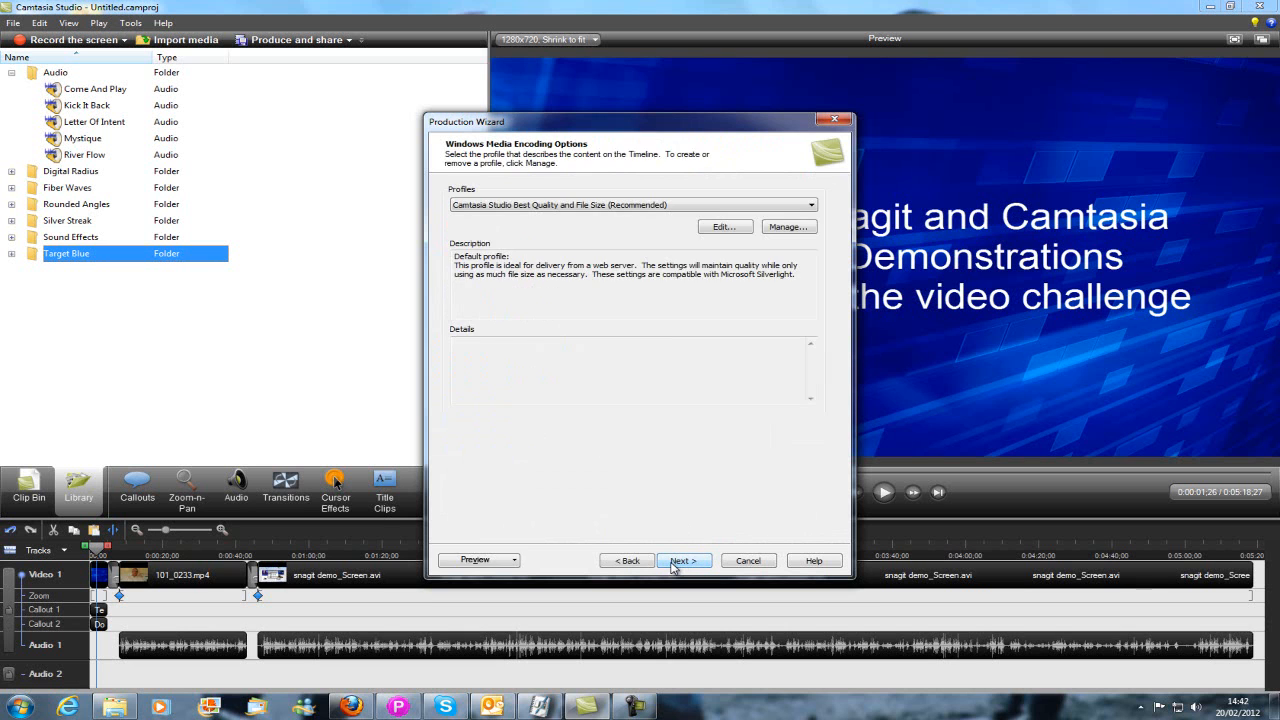
click(676, 562)
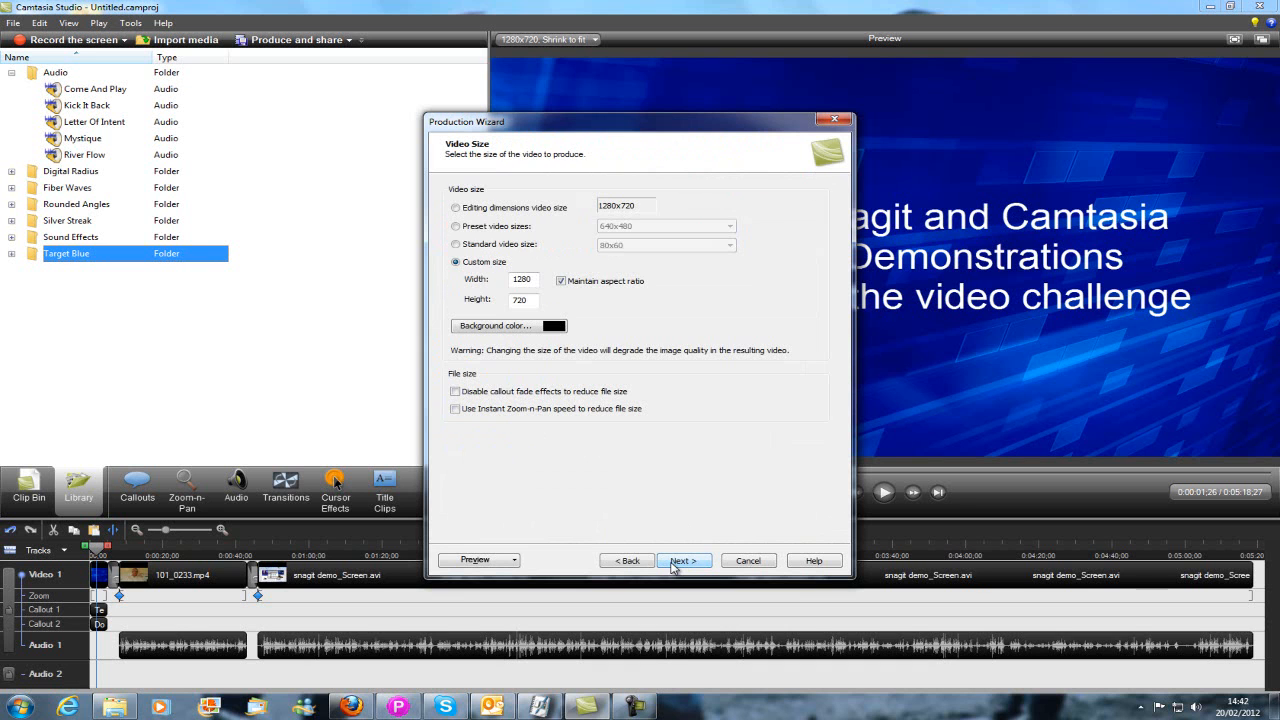
click(676, 562)
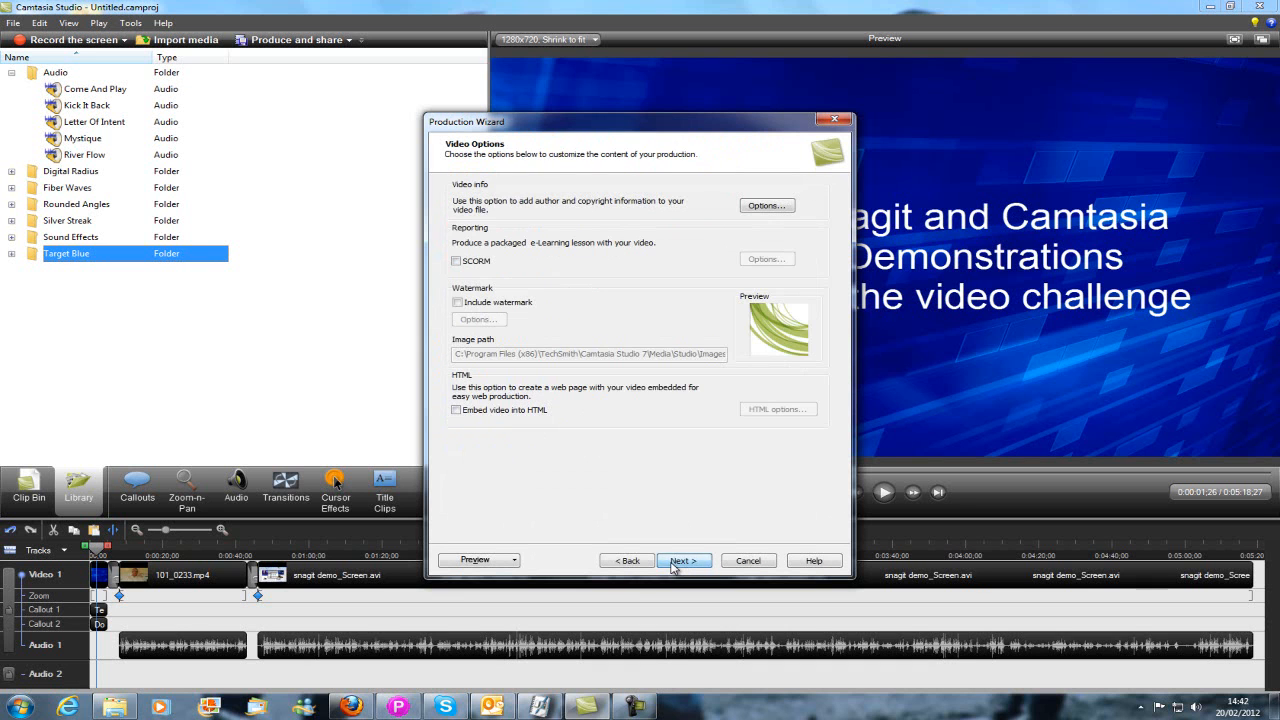
click(677, 562)
click(677, 562)
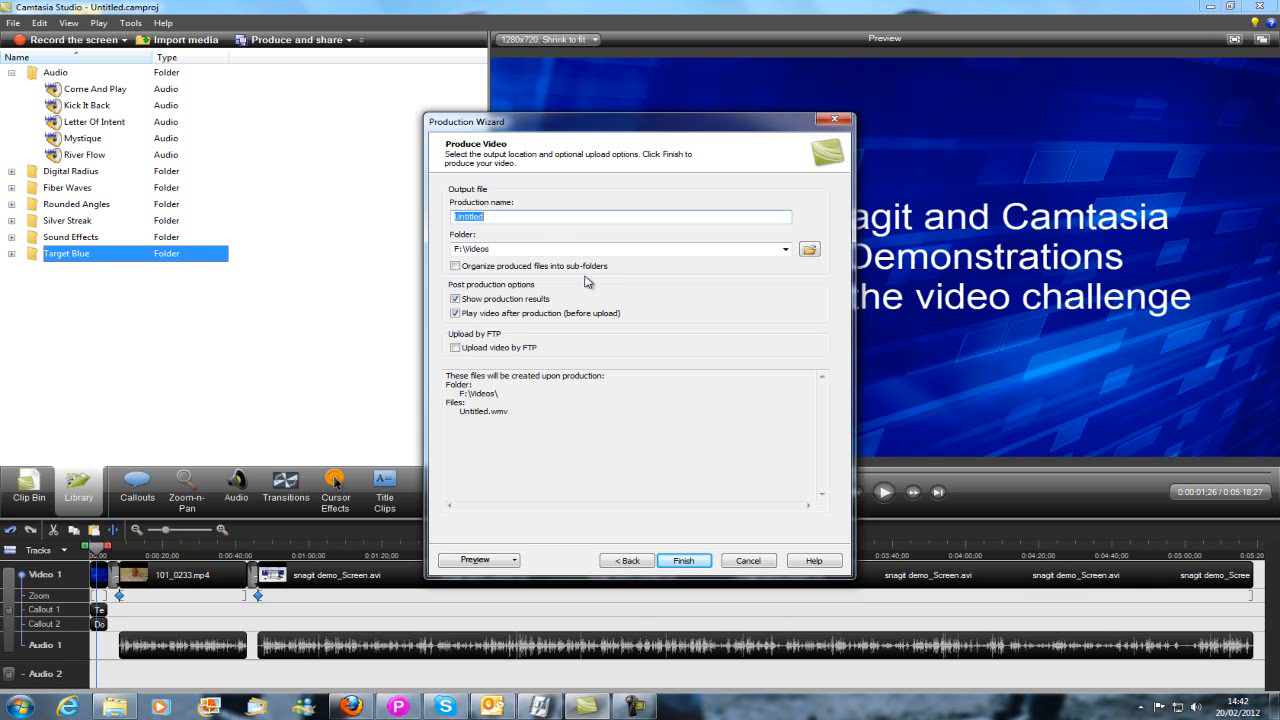
Step: Set the output file to "Camtasia demo" as a Windows Media video in the F:\Videos\vid challenge 2012 folder
click(809, 249)
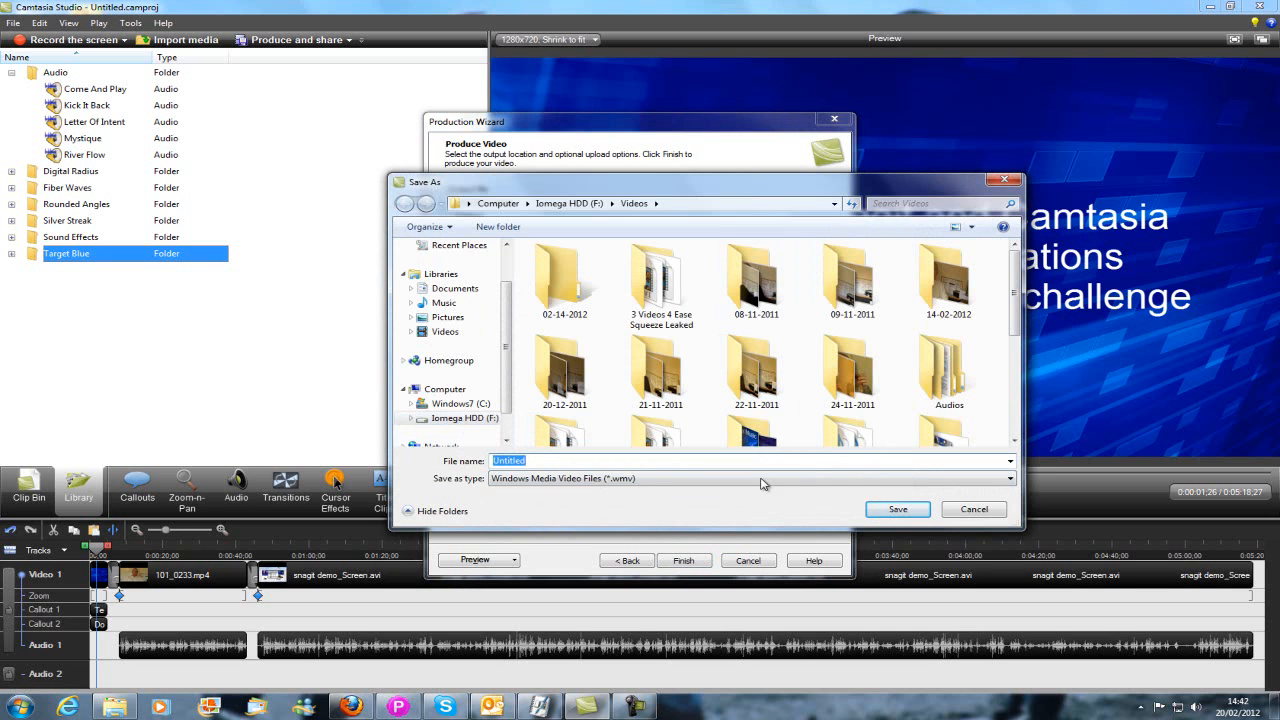
drag(1015, 325, 1030, 404)
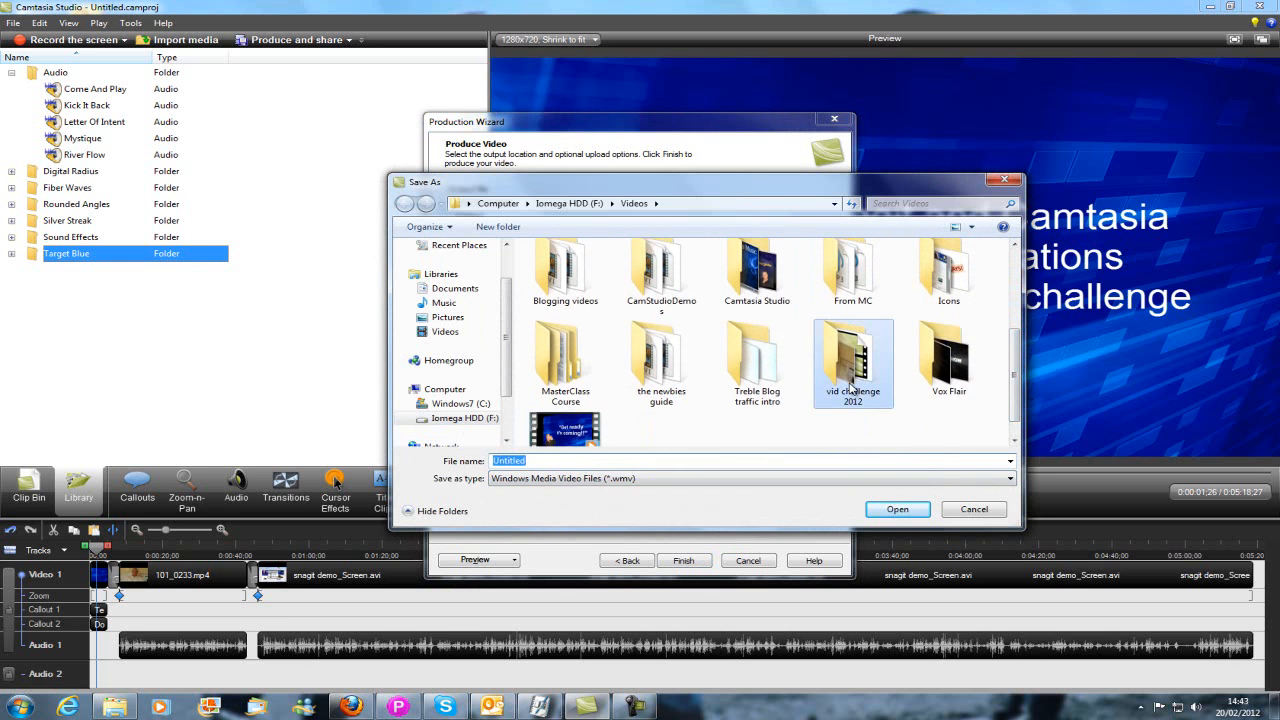
double_click(853, 392)
double_click(535, 461)
text(Camtasia demo)
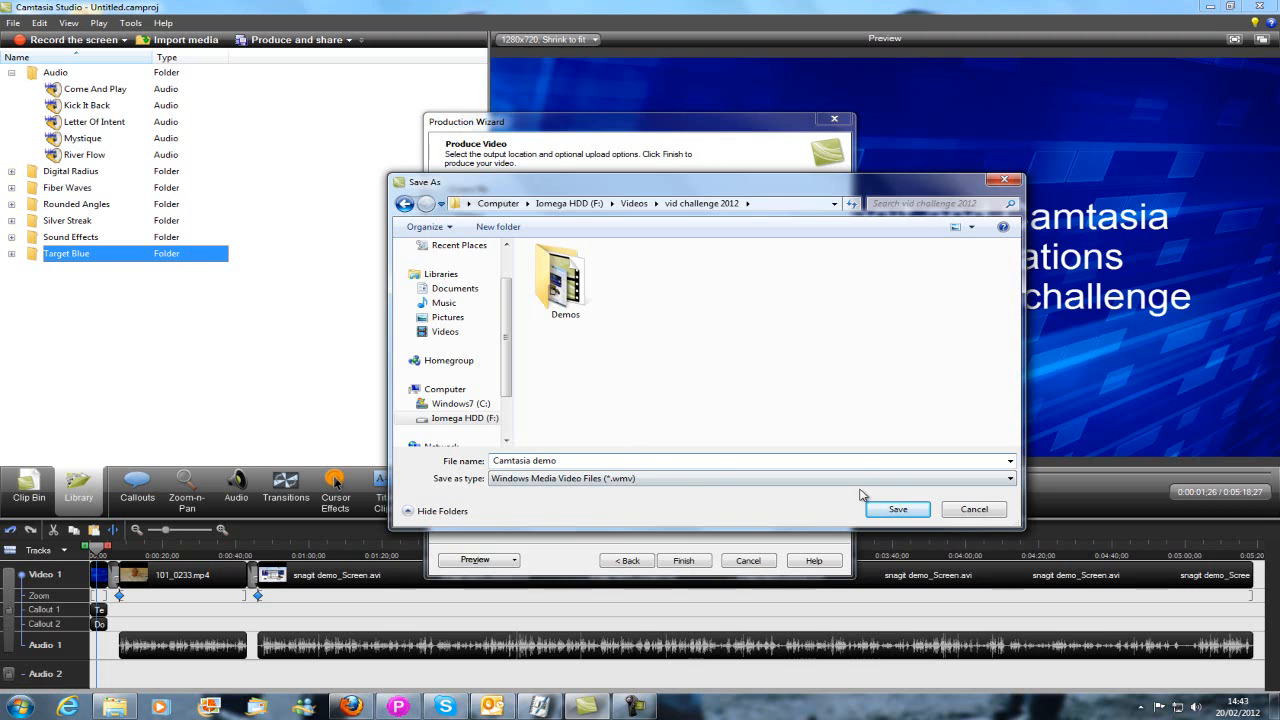
click(893, 511)
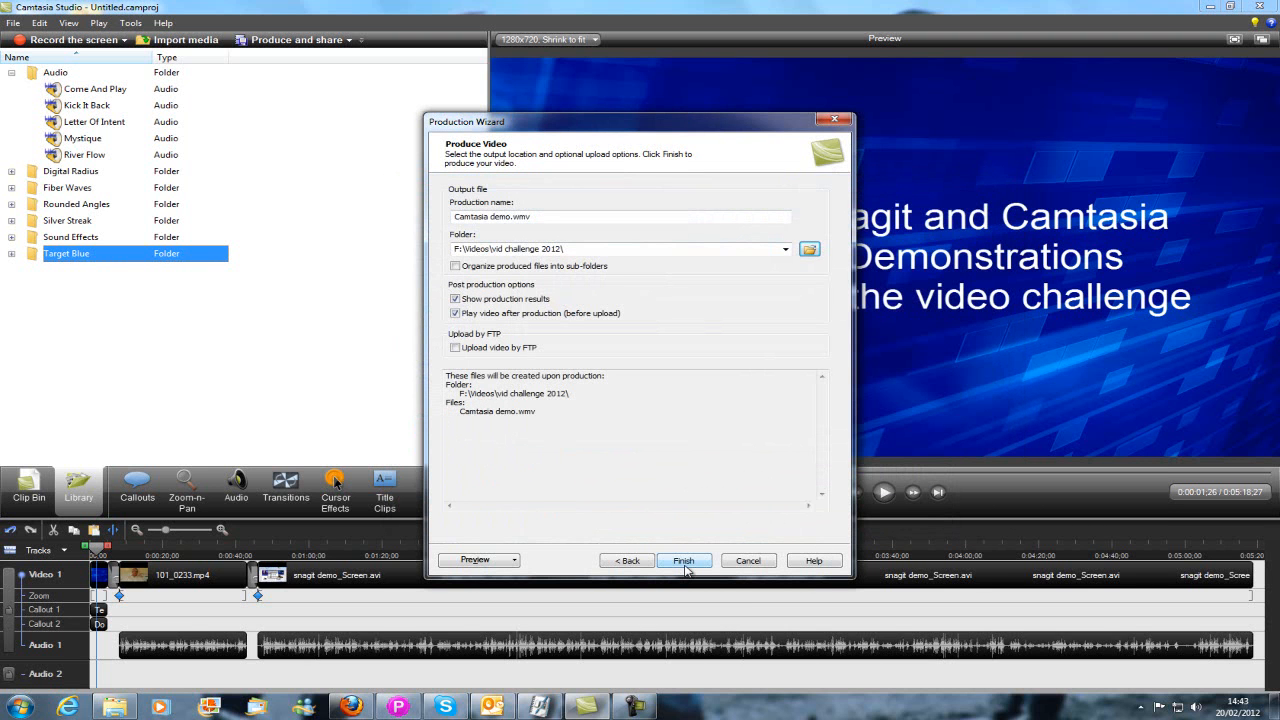